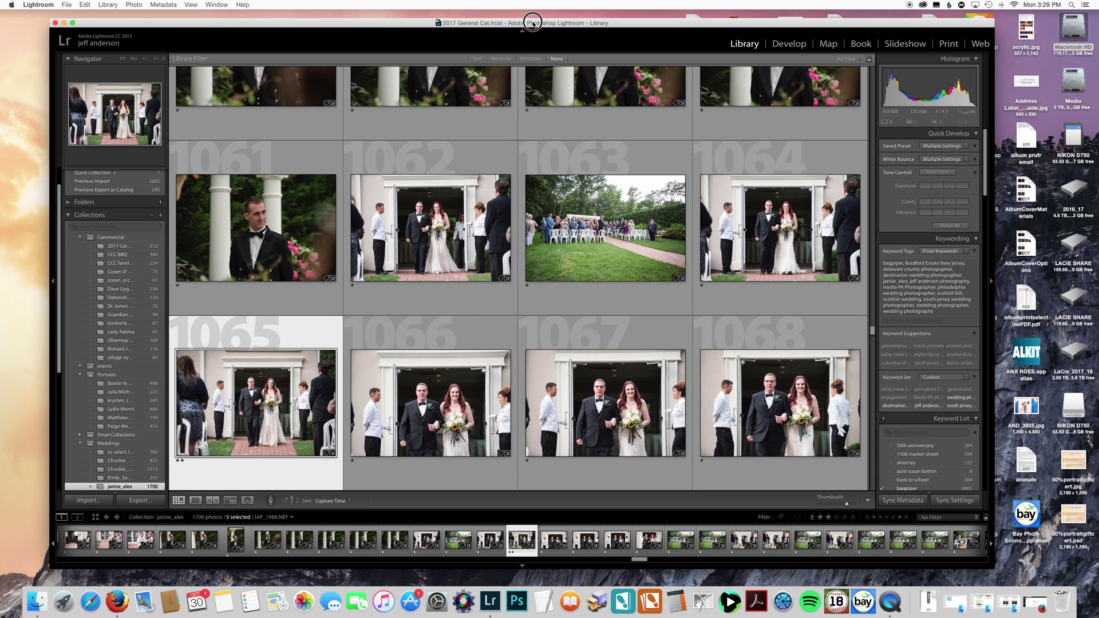
left_click_drag(536, 24, 534, 23)
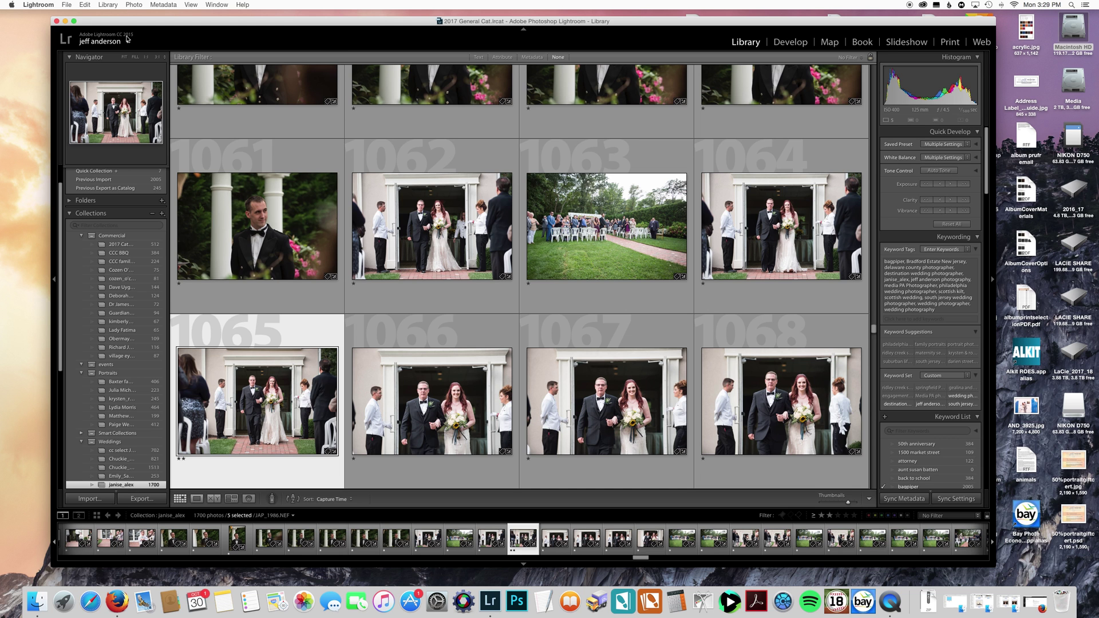
left_click(365, 22)
left_click_drag(365, 21, 367, 24)
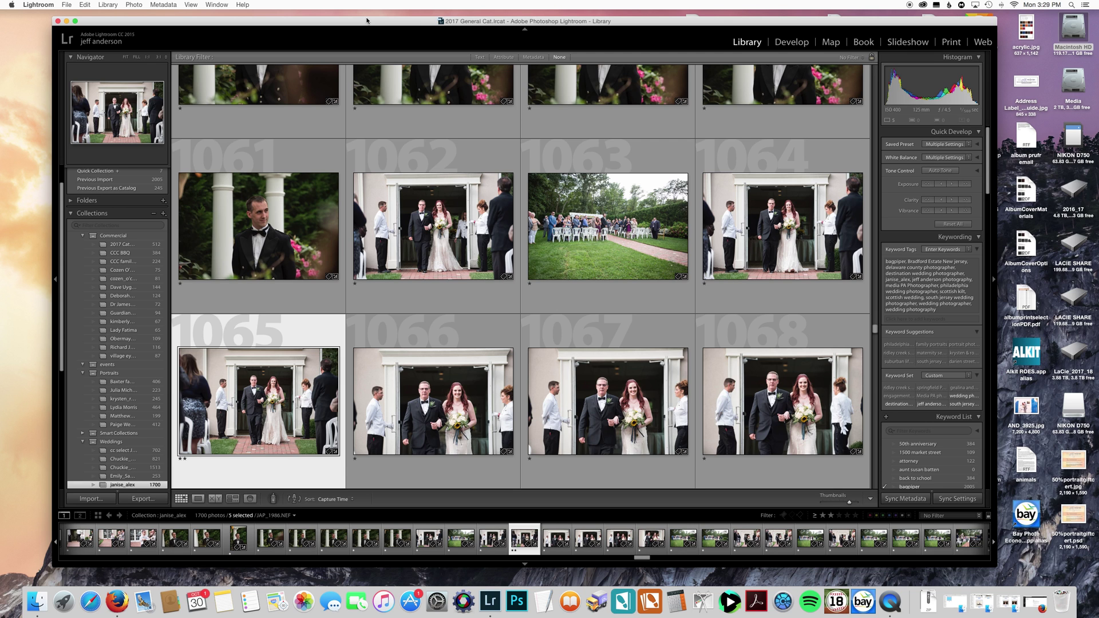
left_click_drag(367, 22, 369, 18)
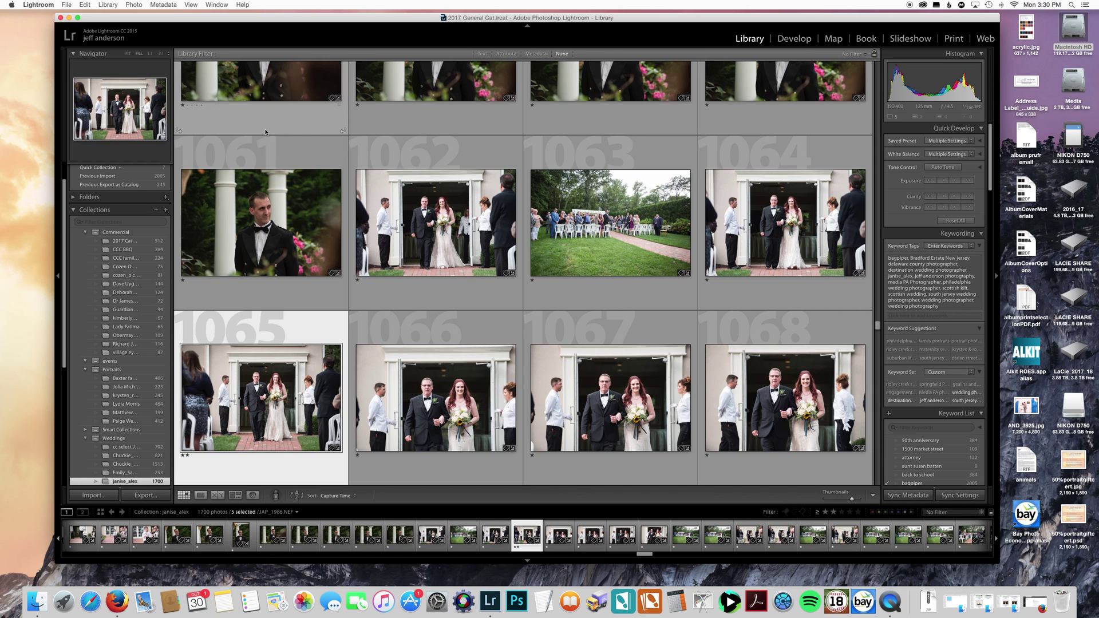
left_click_drag(268, 16, 265, 16)
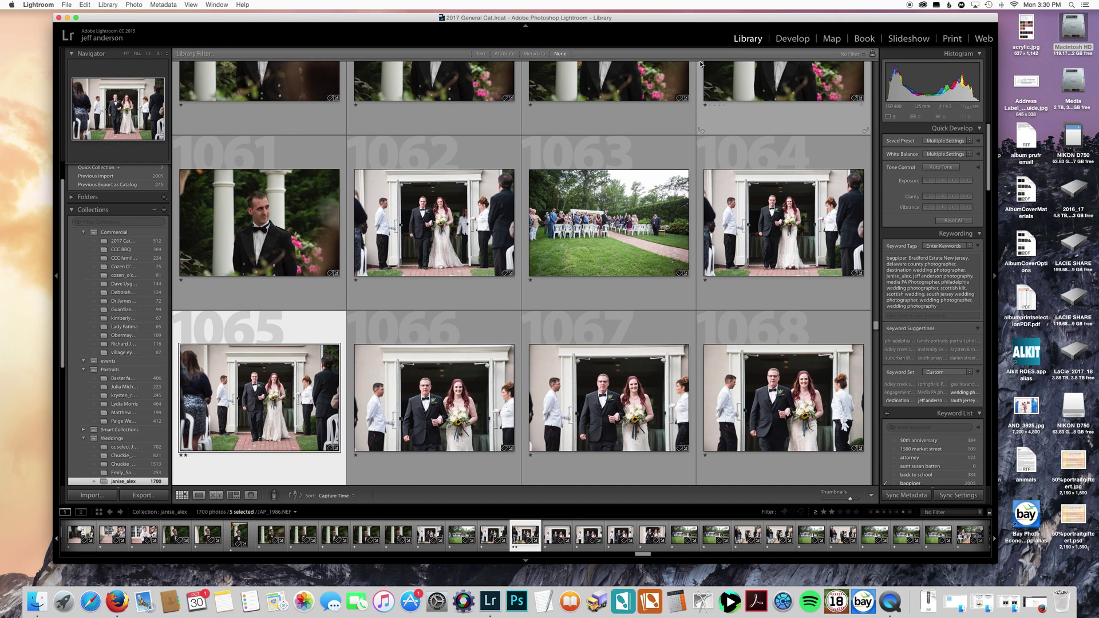
Open the photo import window for the NIKON D750 card and cancel the import.
scroll(148, 204, "up", 2)
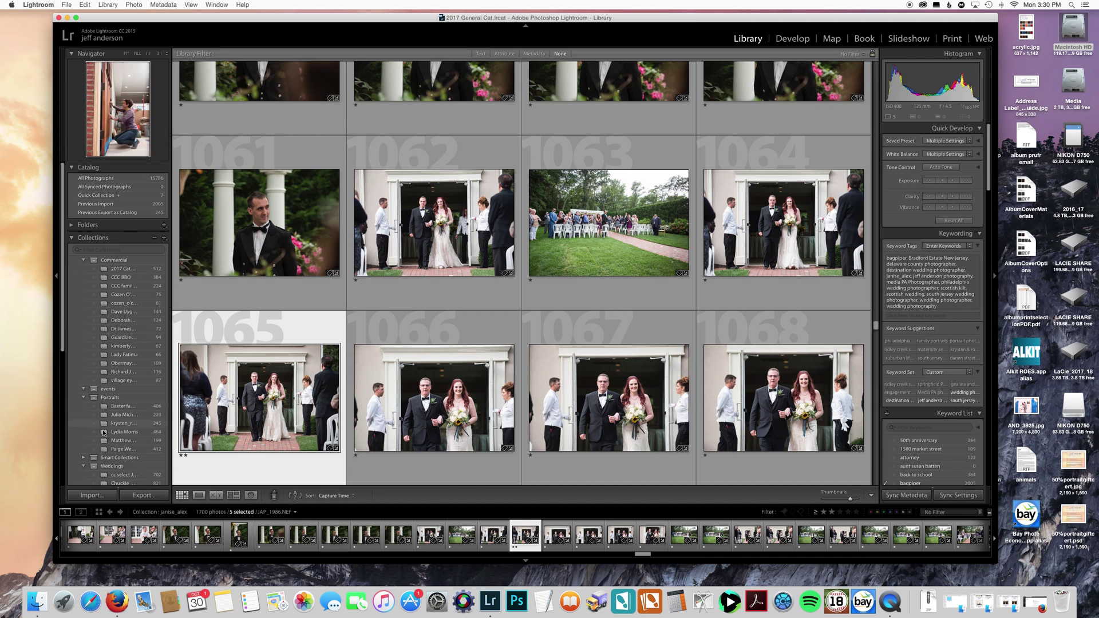
key("super+shift+i")
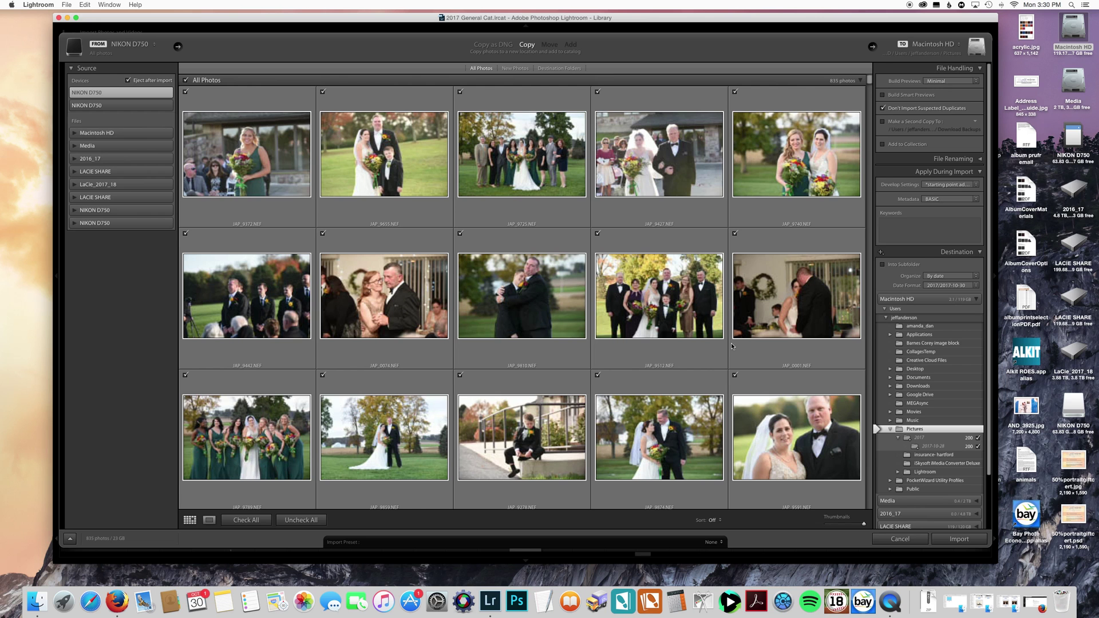
left_click(909, 541)
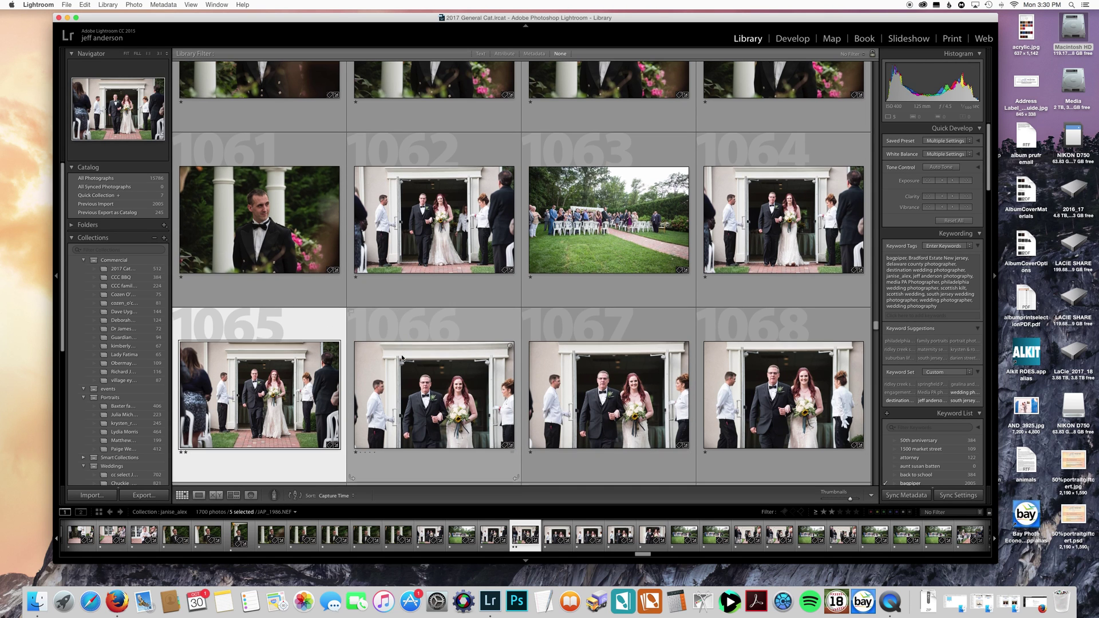
Browse the wedding collection's photo grid down to the last photos and back towards the middle.
scroll(402, 358, "down", 1)
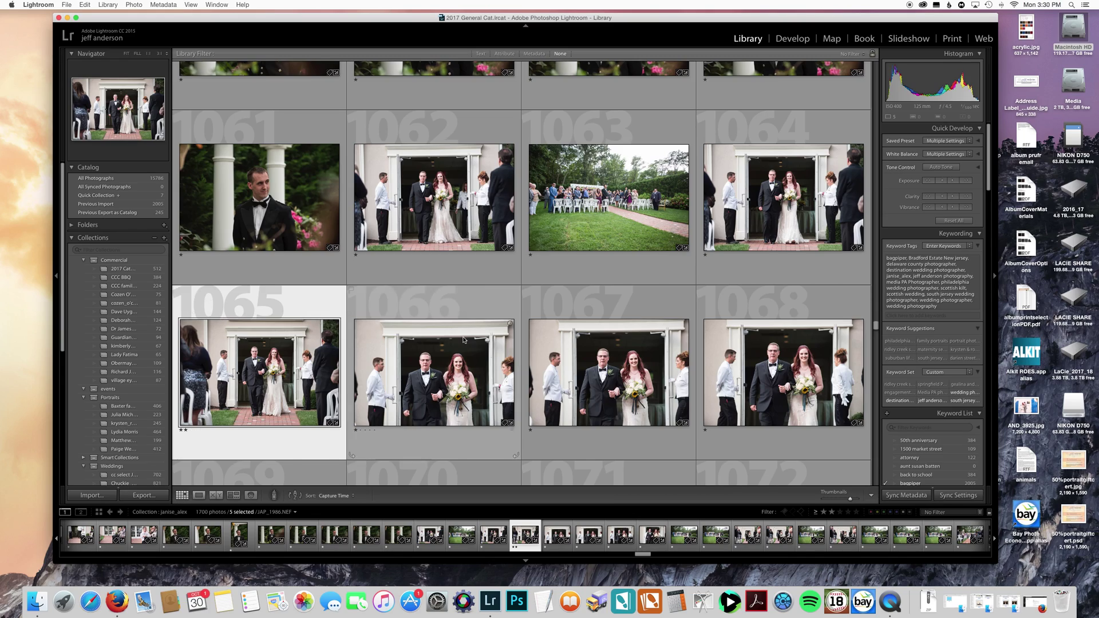
scroll(462, 337, "down", 20)
scroll(464, 338, "down", 20)
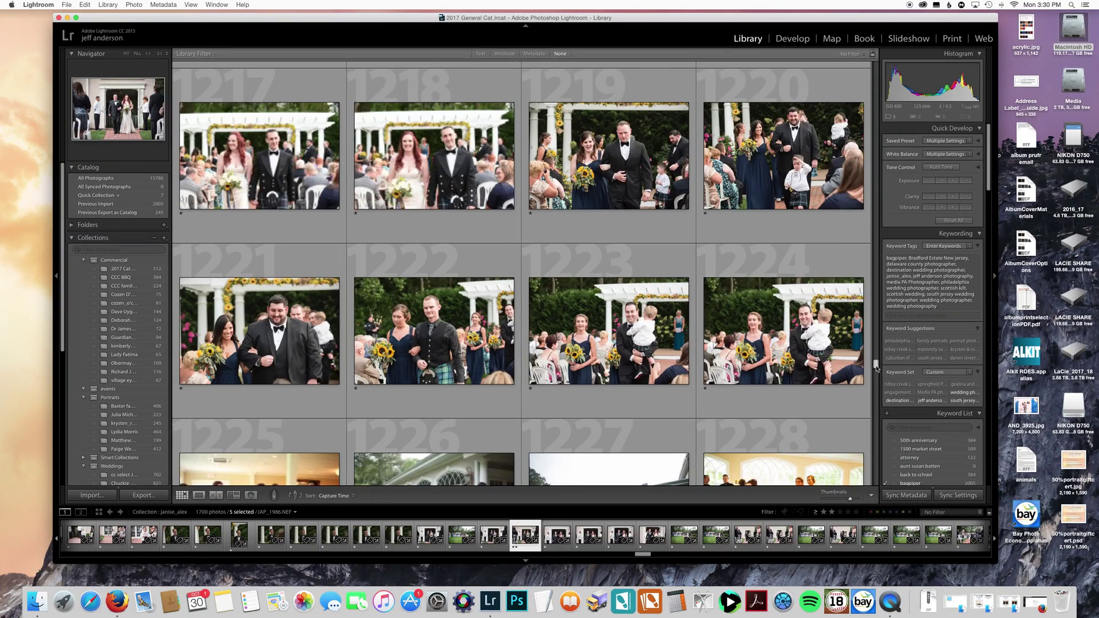
scroll(744, 343, "down", 20)
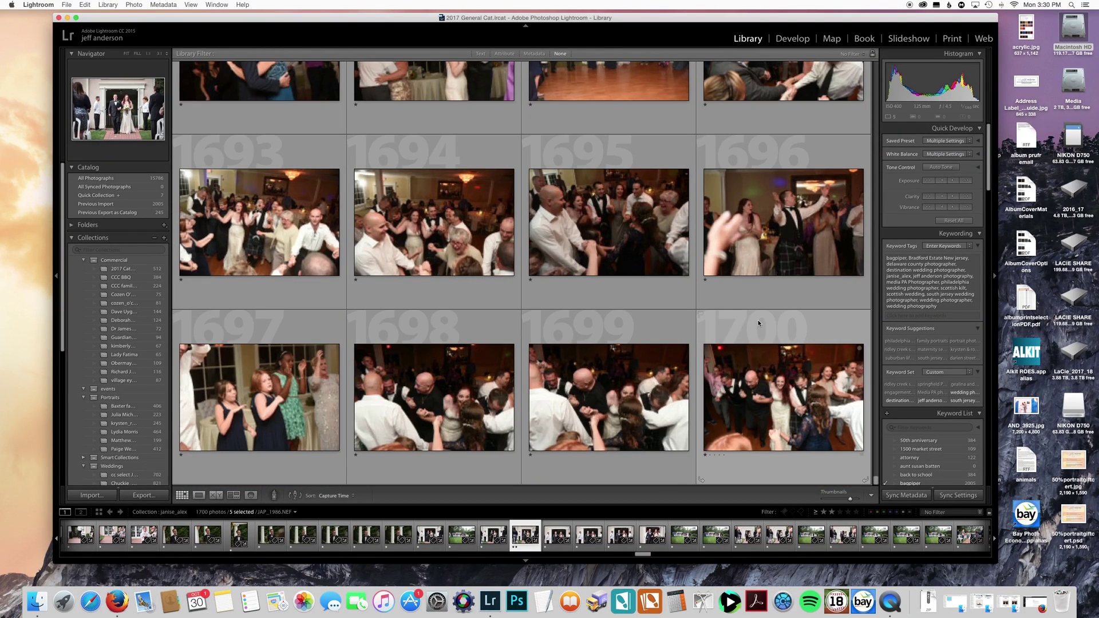
left_click(876, 483)
left_click_drag(875, 482, 878, 309)
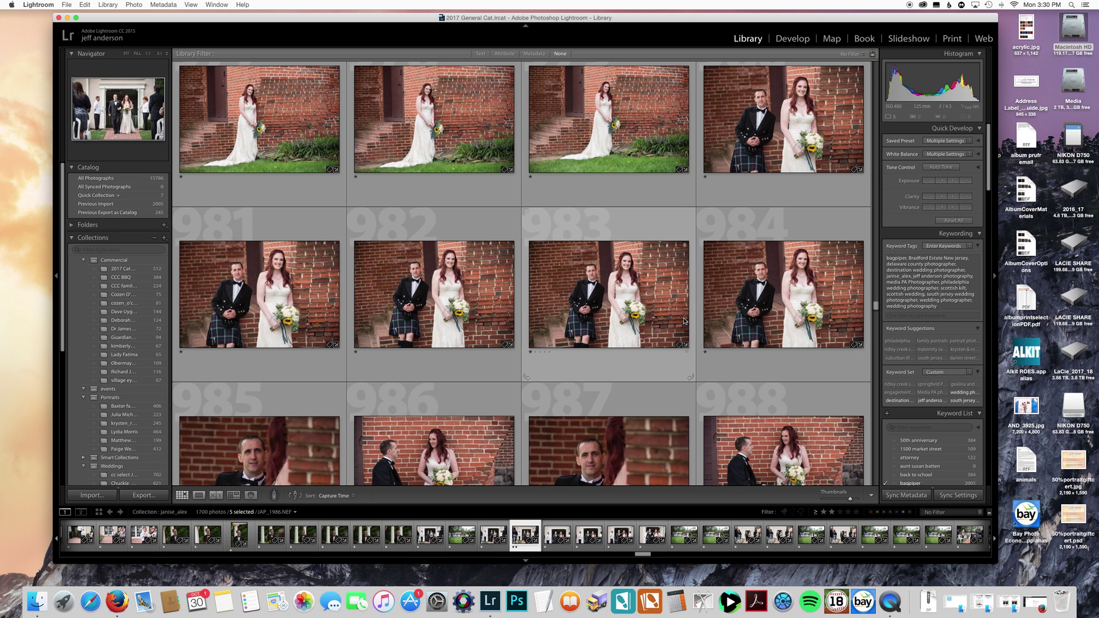
Select all photos, start a new collection named "sample wedding" inside the Weddings set, and cancel its creation.
key("super+a")
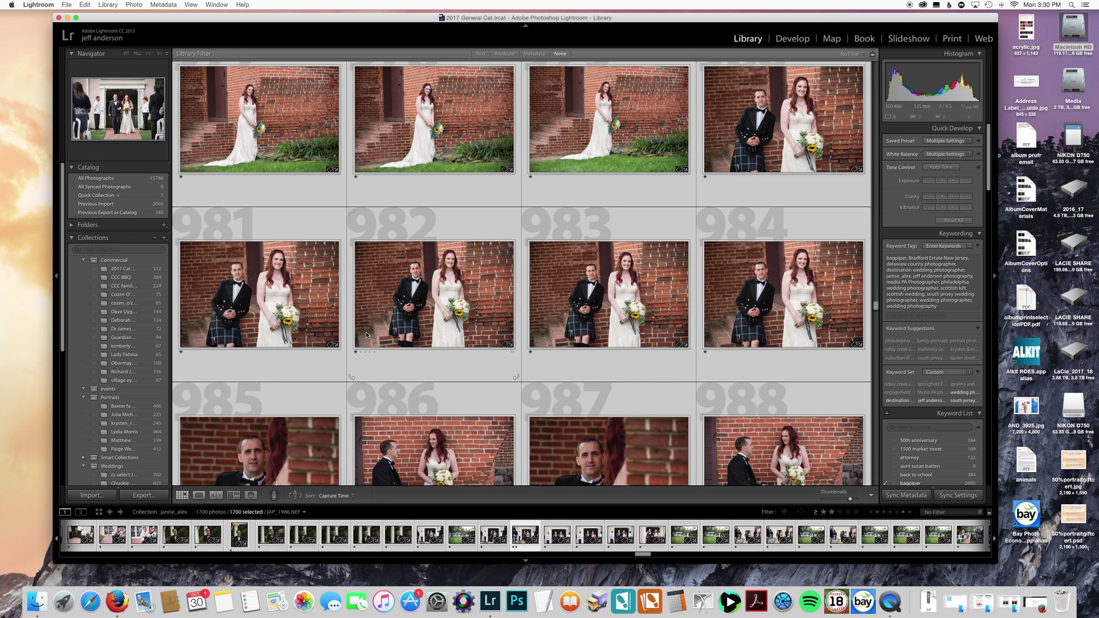
right_click(281, 304)
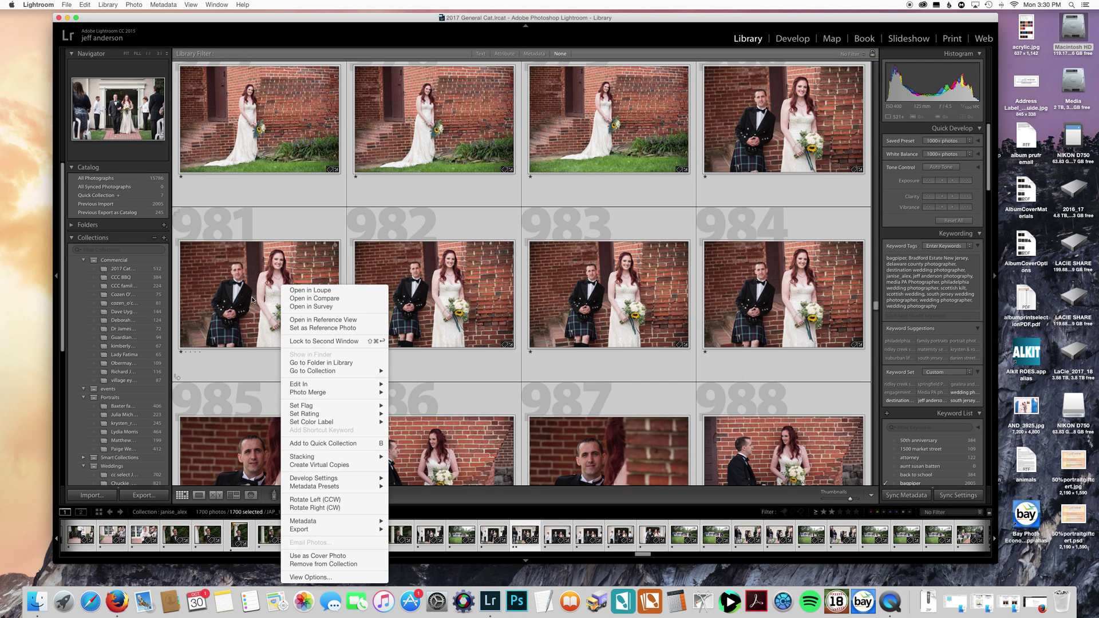
left_click(254, 299)
left_click(164, 238)
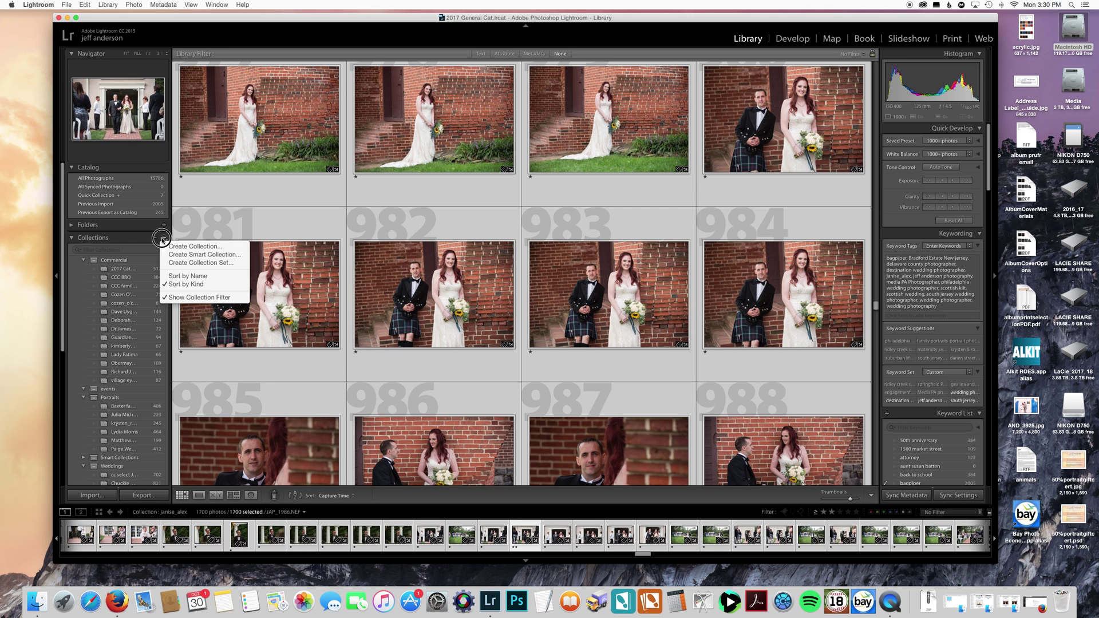
left_click(180, 247)
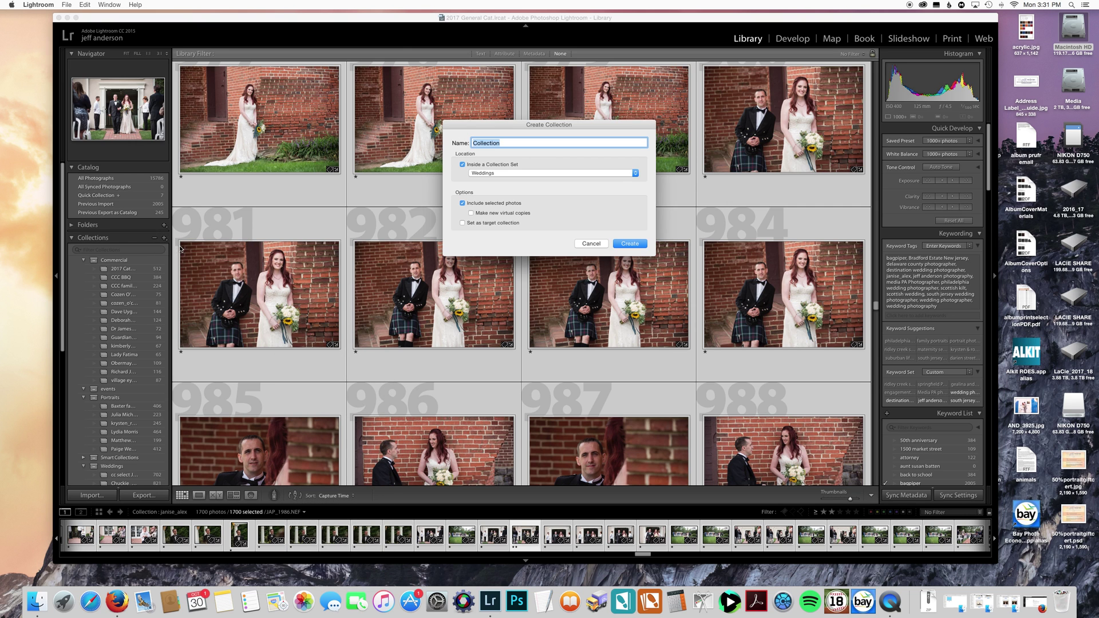
type("sample wedding")
left_click(591, 243)
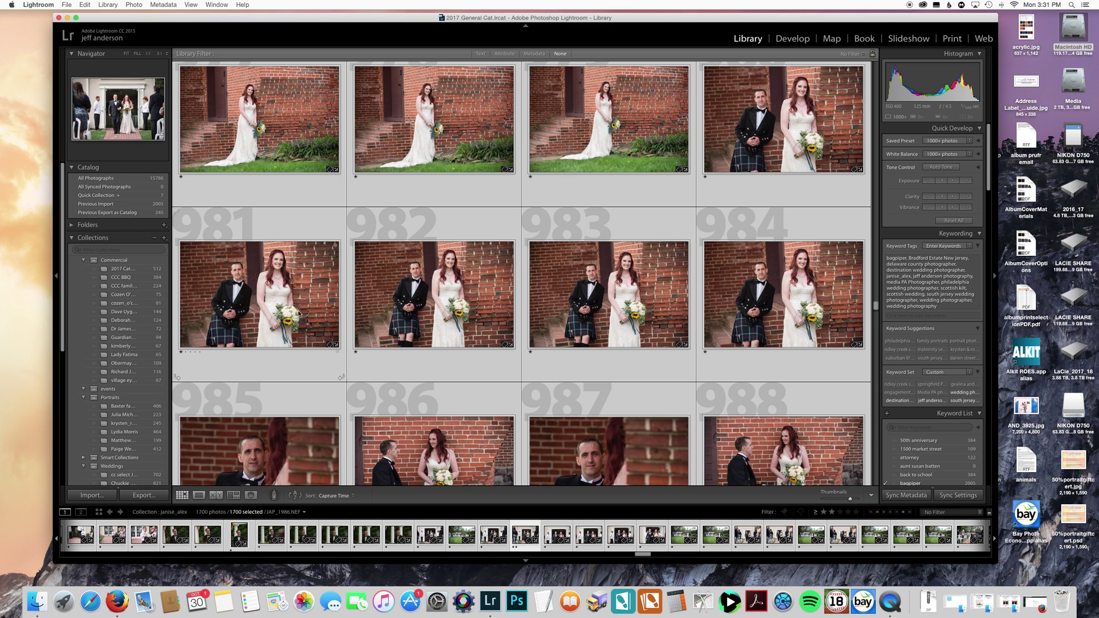
Look through the collections list from the Commercial set down to the collections in the Weddings set.
scroll(219, 372, "down", 2)
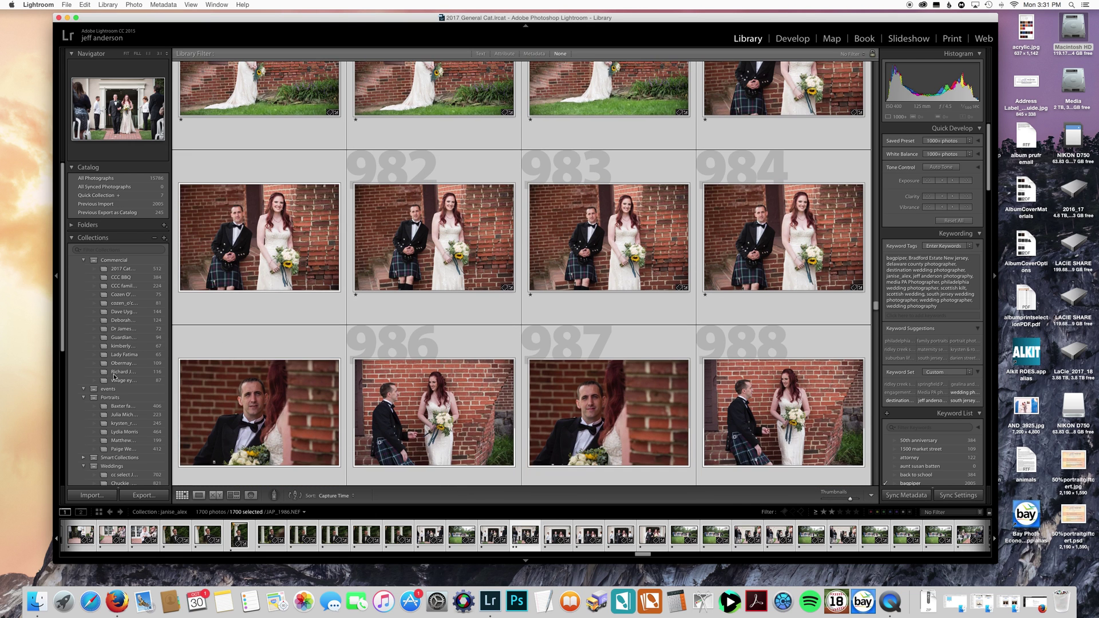
scroll(103, 269, "down", 1)
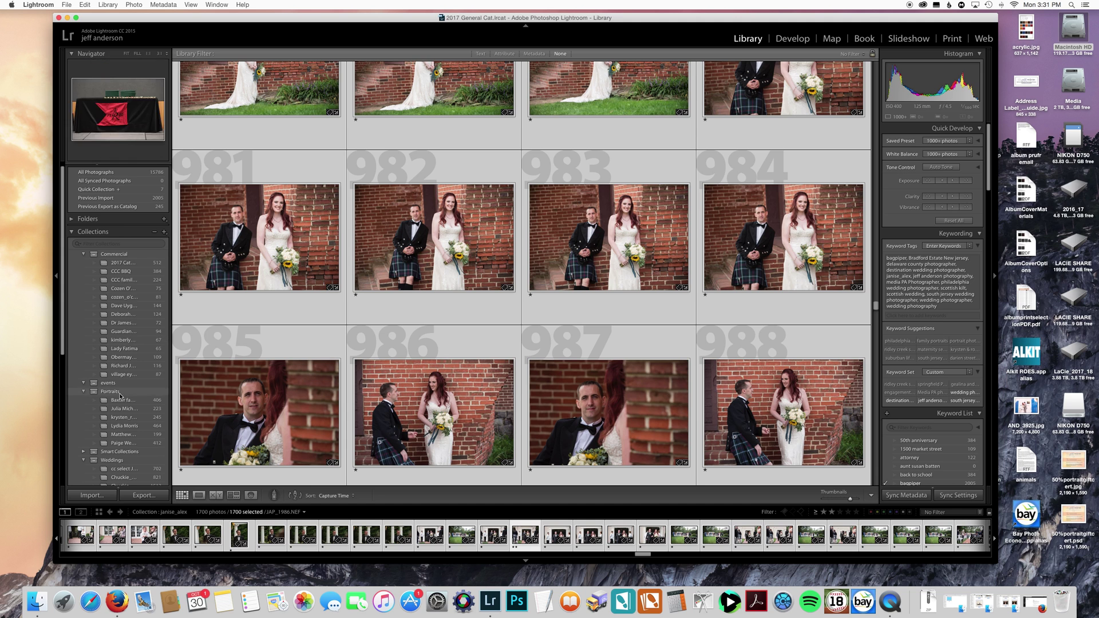
scroll(128, 372, "down", 2)
scroll(128, 409, "down", 4)
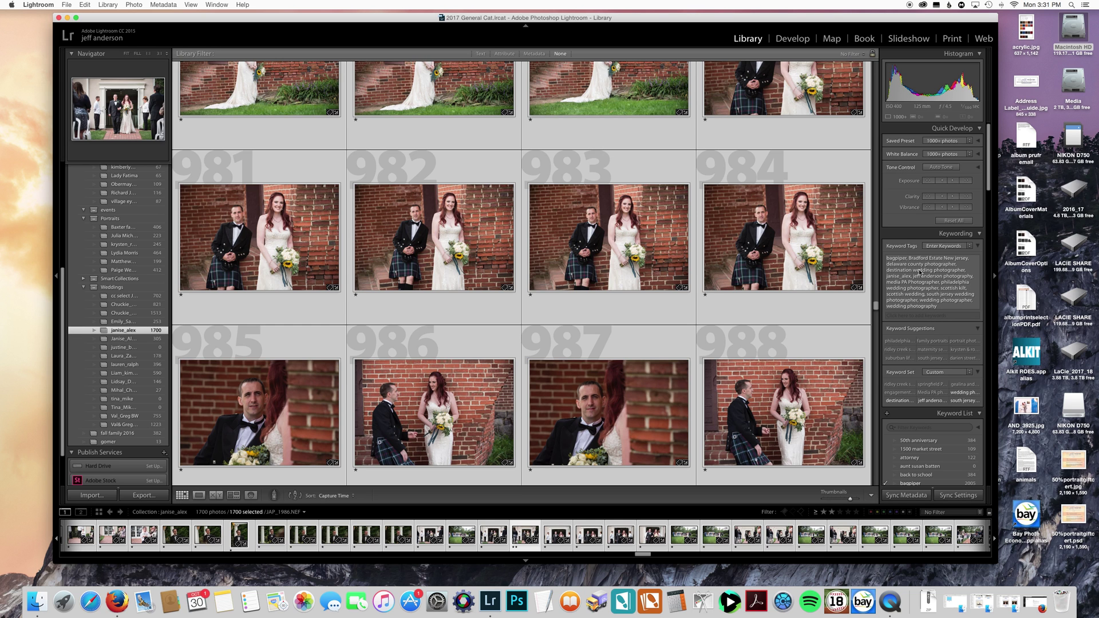
View the Metadata and Text options of the library filter and set the filter back to None.
left_click(535, 53)
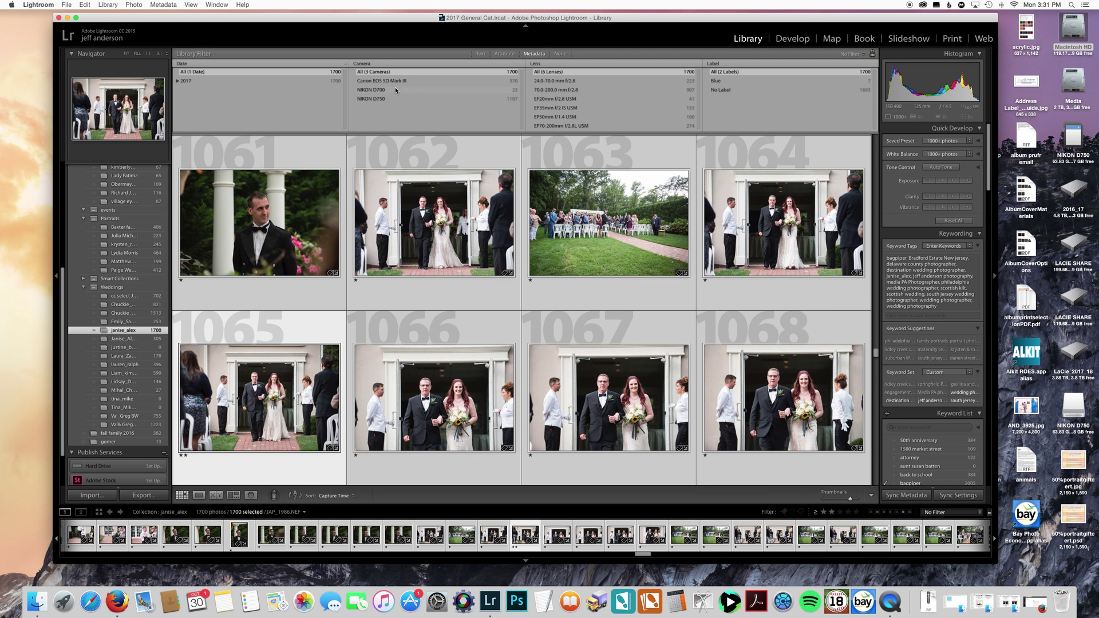
left_click(481, 54)
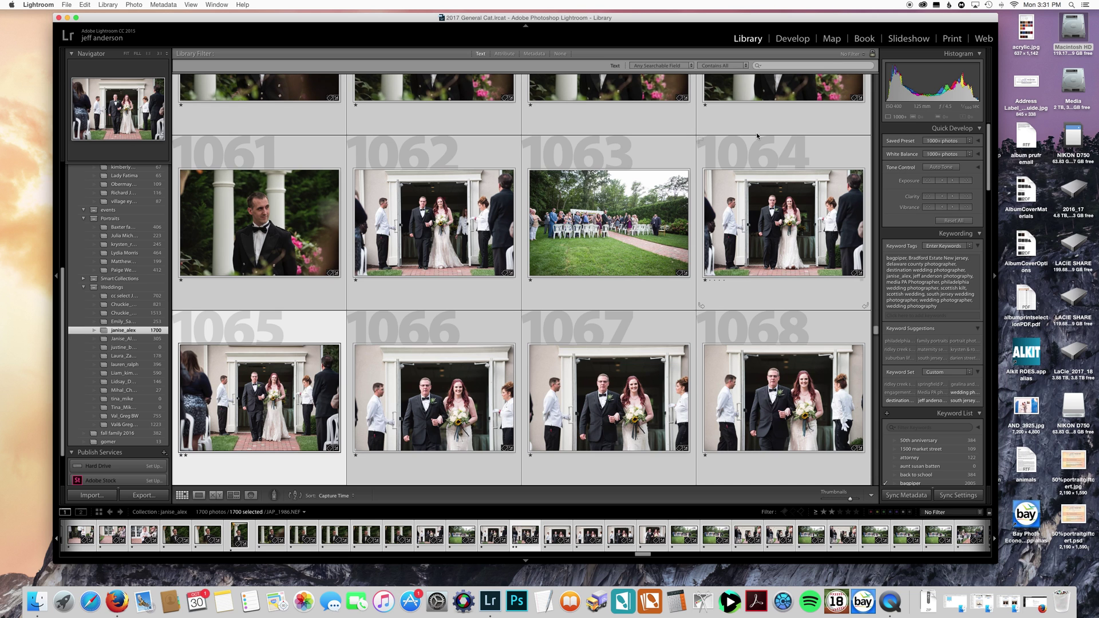
left_click(560, 54)
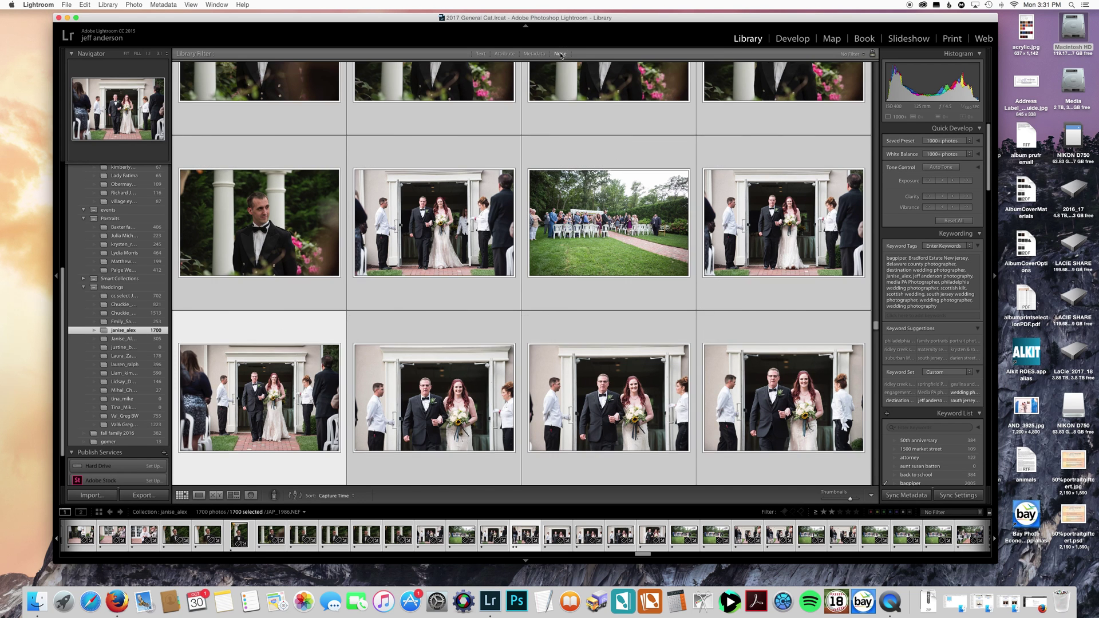
scroll(922, 297, "up", 3)
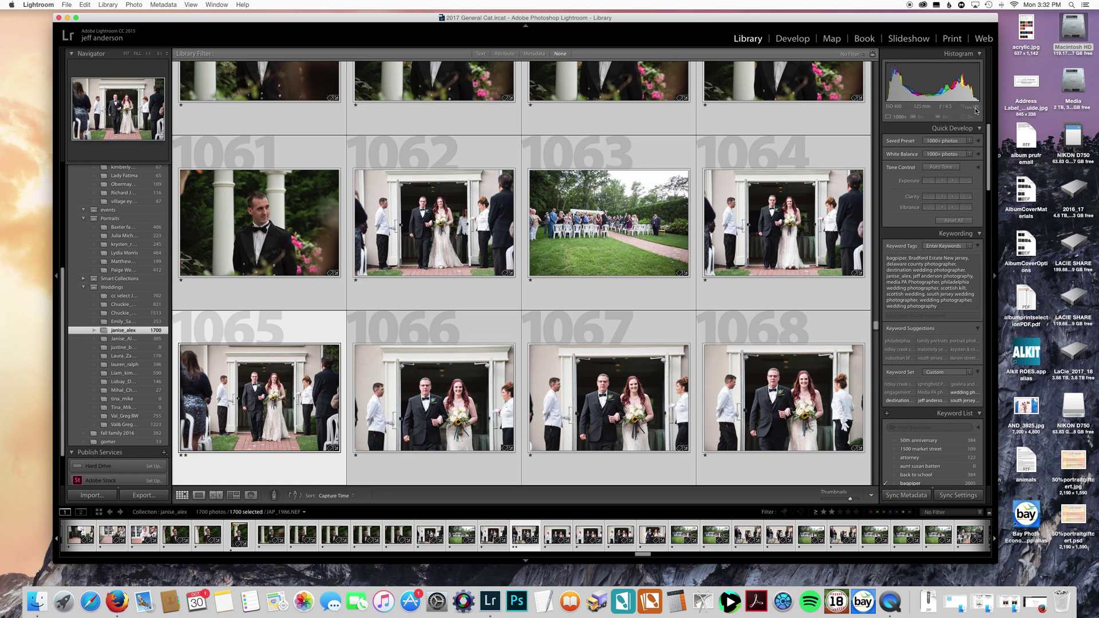
Deselect all photos and take a look at the Develop module before returning to the Library.
key("super+d")
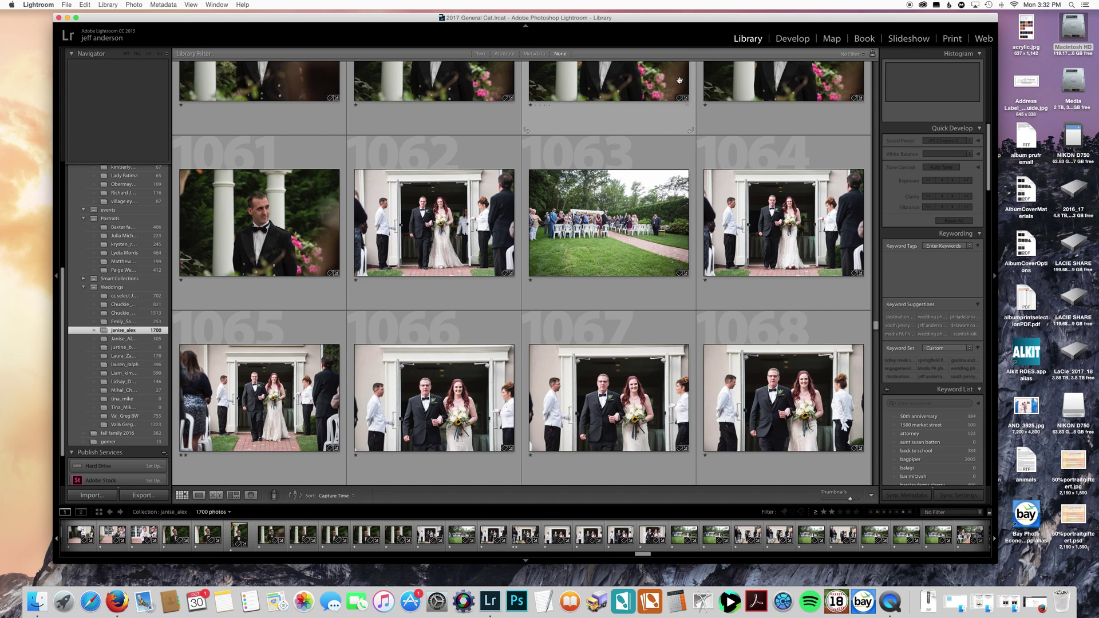
left_click(796, 39)
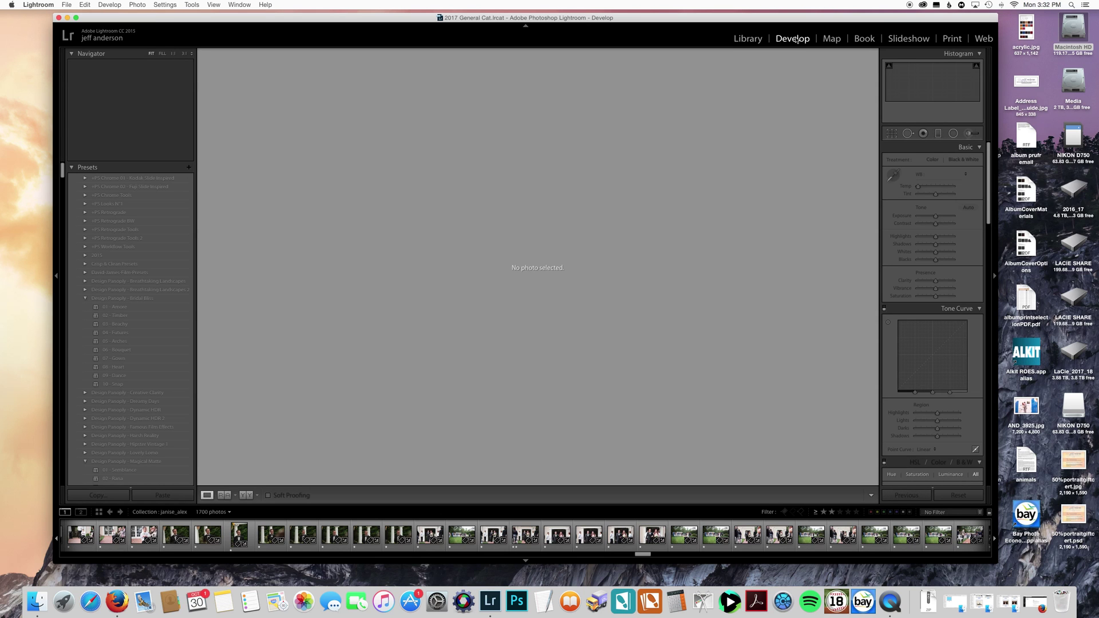
left_click(748, 38)
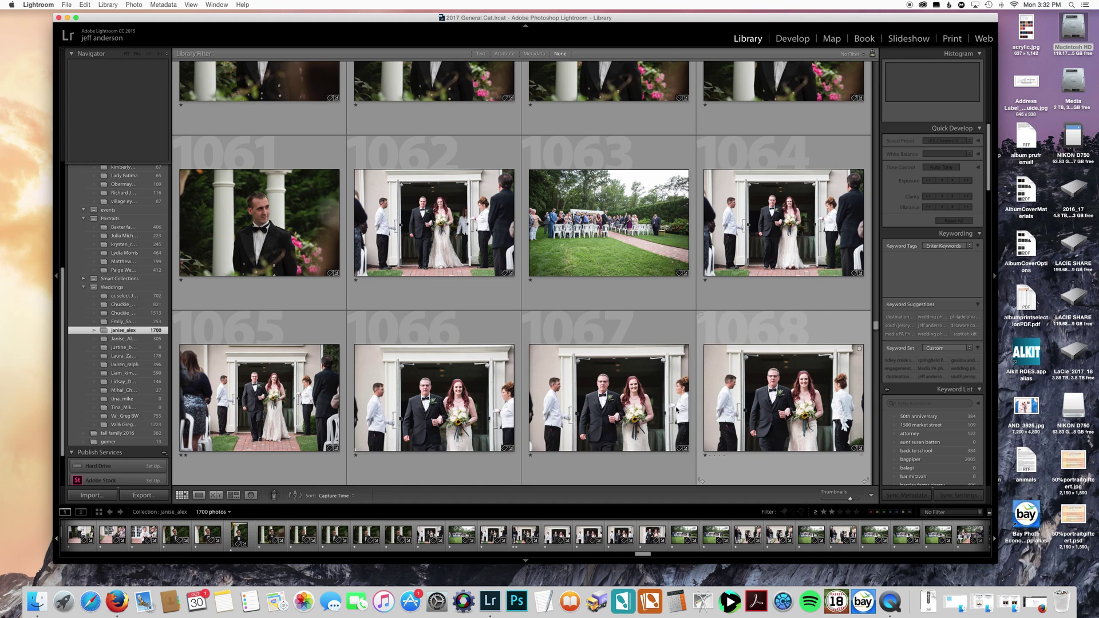
Examine the available sort orders for the photo grid, keeping Capture Time.
left_click(353, 495)
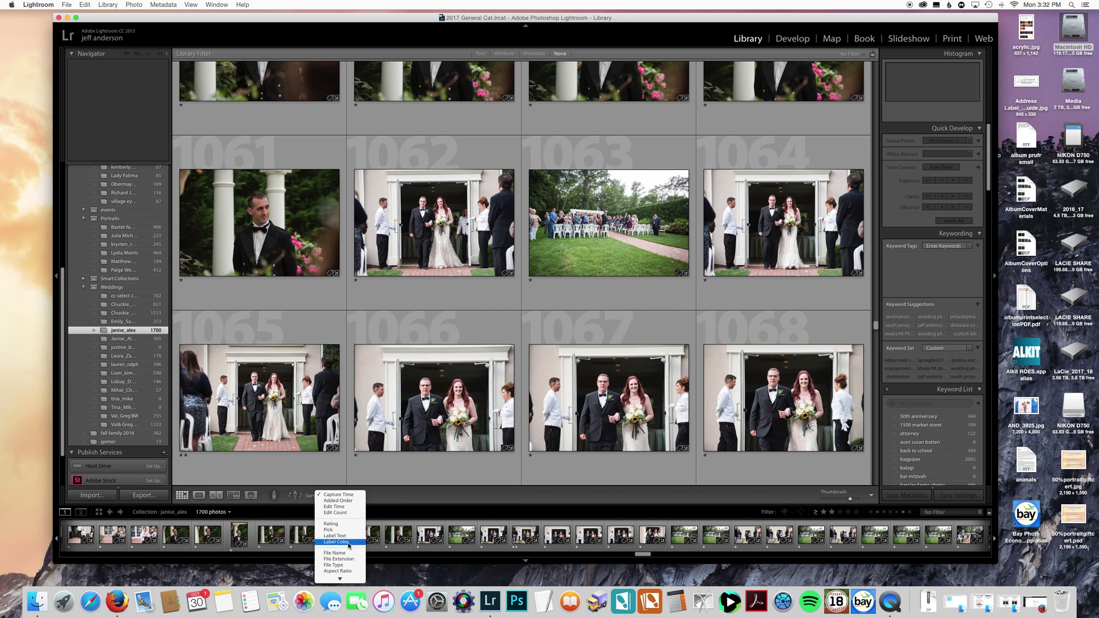
scroll(346, 559, "down", 2)
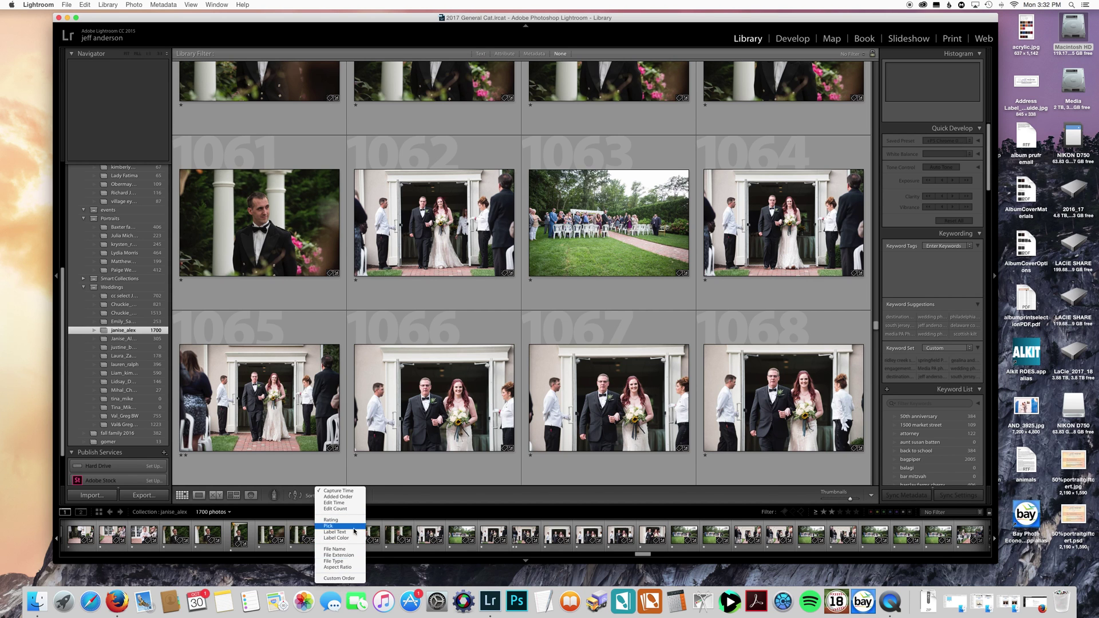
left_click(407, 504)
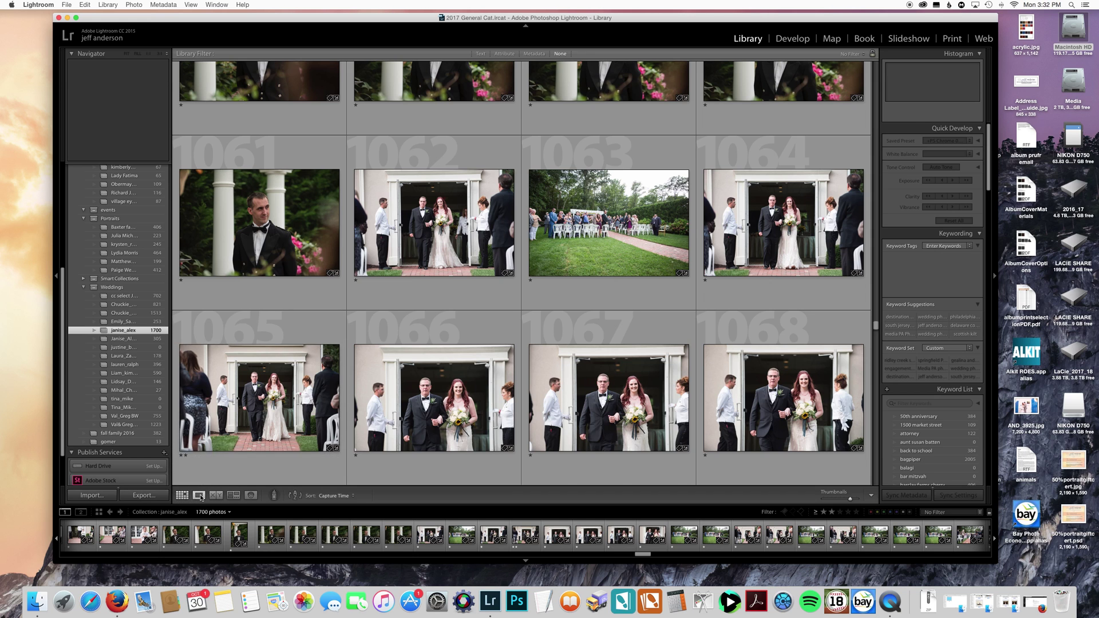
View the photos in Loupe, Compare and Survey views and return to the grid.
left_click(199, 496)
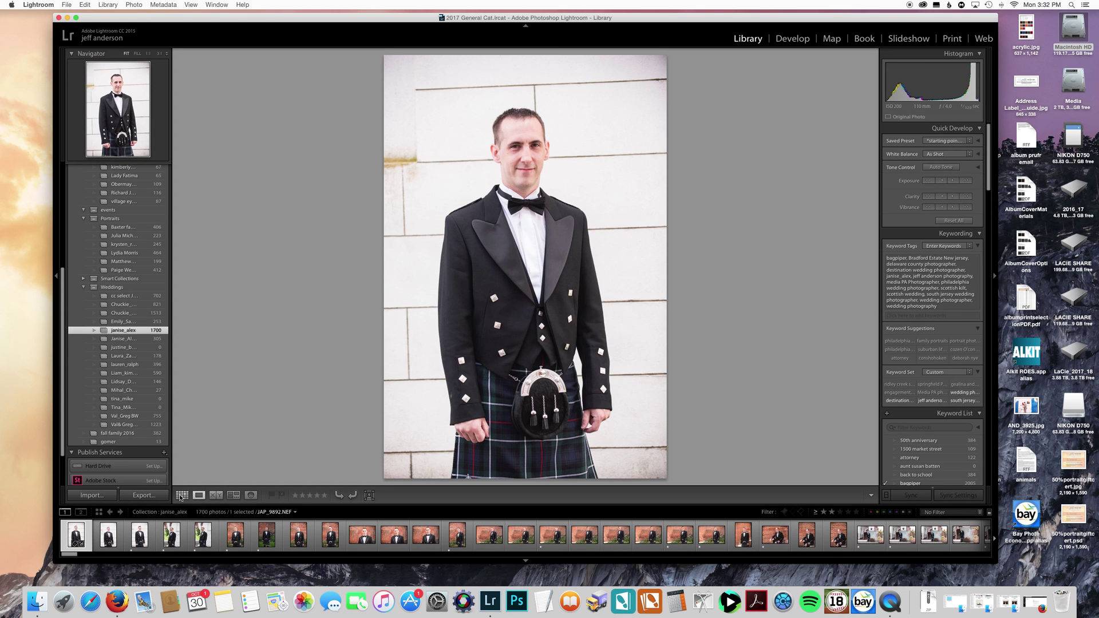
left_click(213, 495)
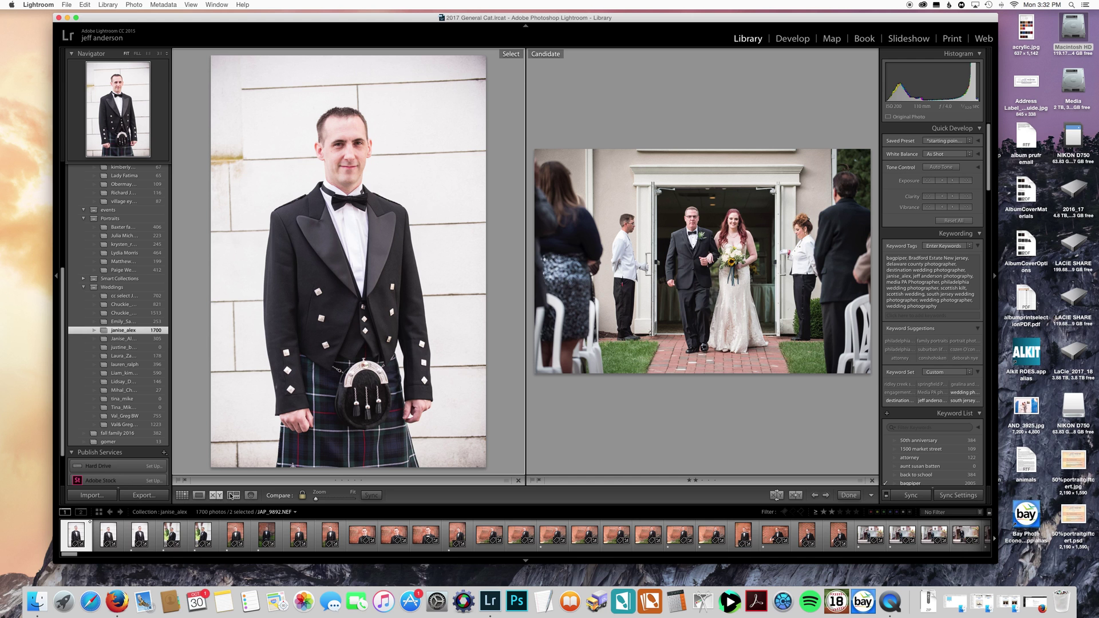
left_click(232, 495)
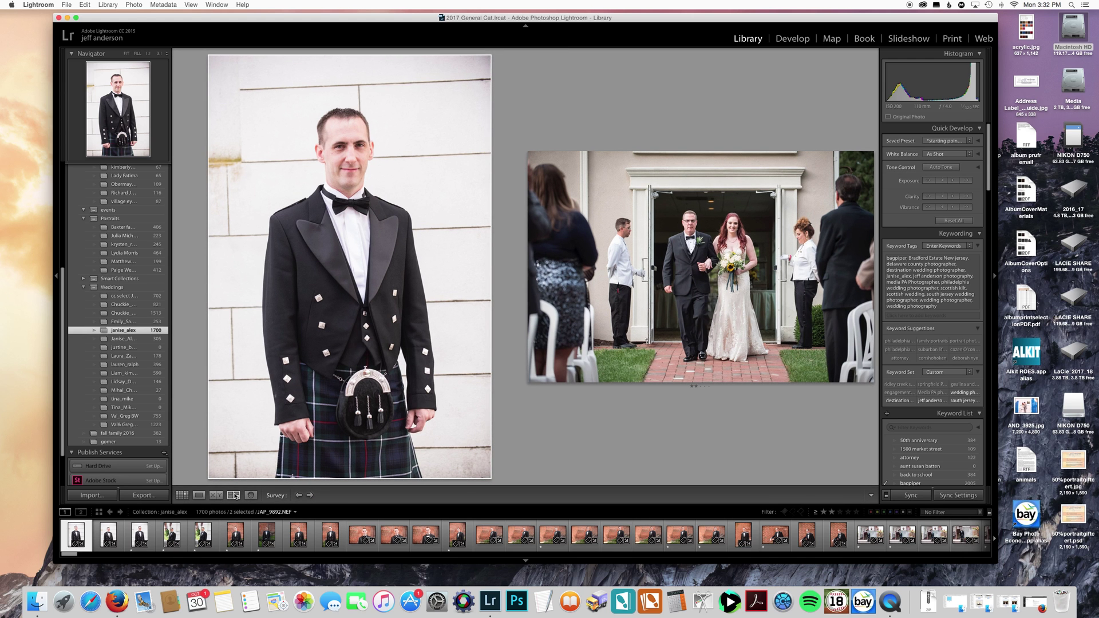
key("g")
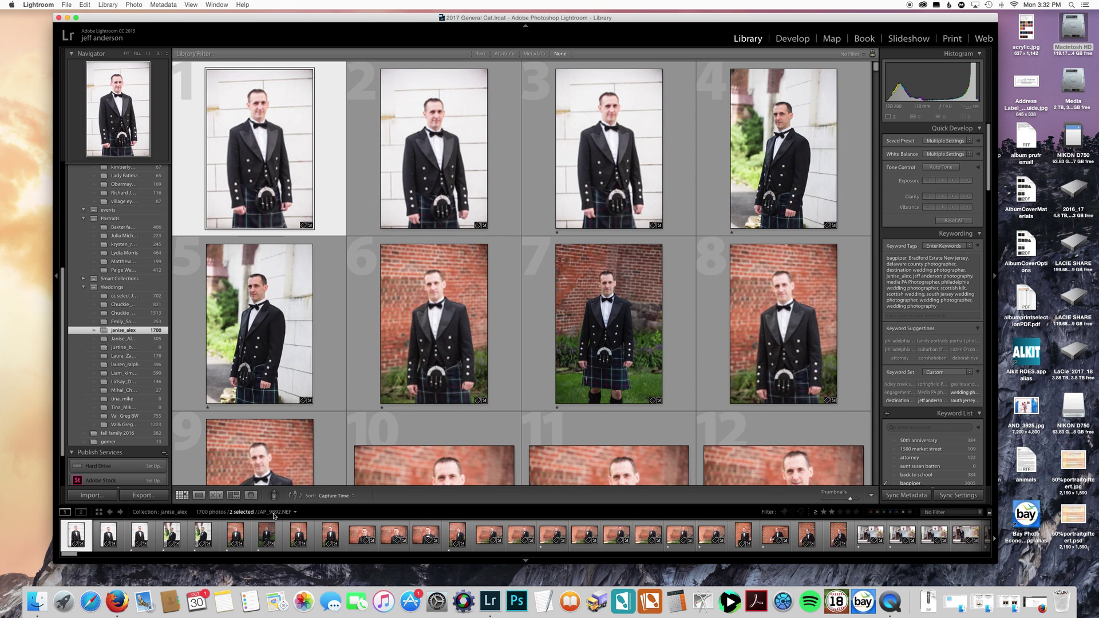
Select the fifth, sixth and eleventh photos of the collection together, starting with the sixth.
left_click(235, 537)
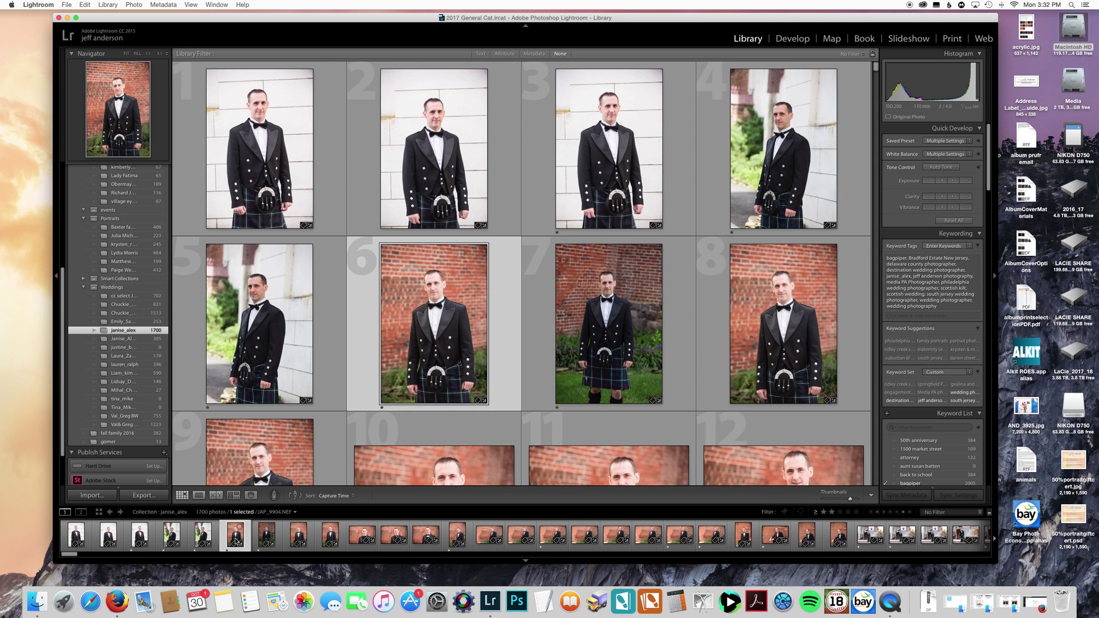
left_click(204, 538, "super")
left_click(394, 535, "super")
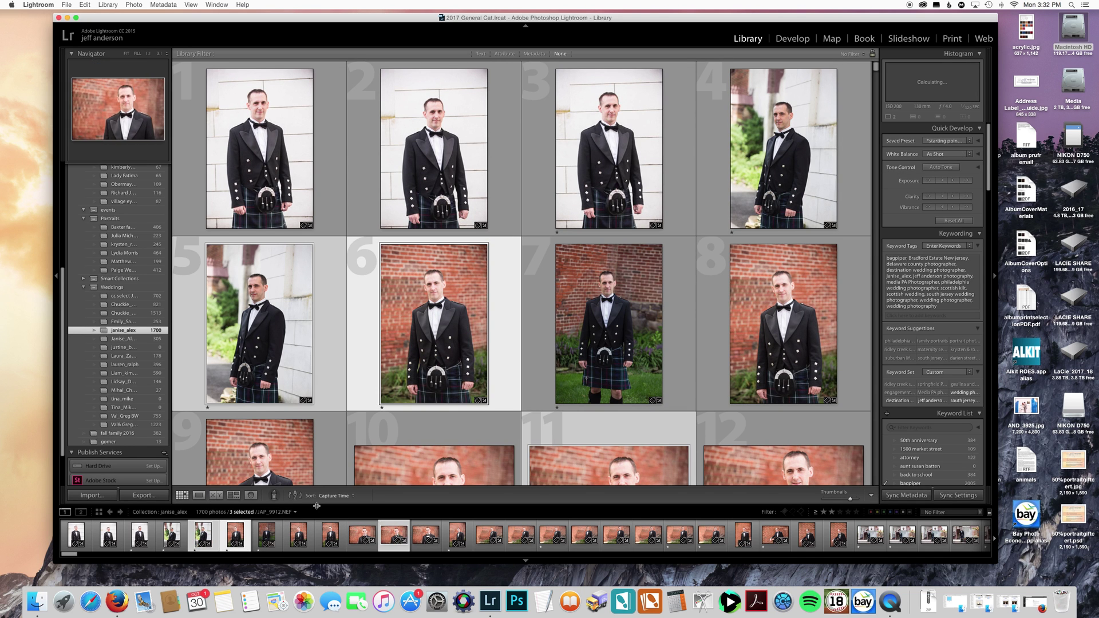
Show the three selected photos in Survey view and add two more brick-wall photos to the comparison.
left_click(234, 497)
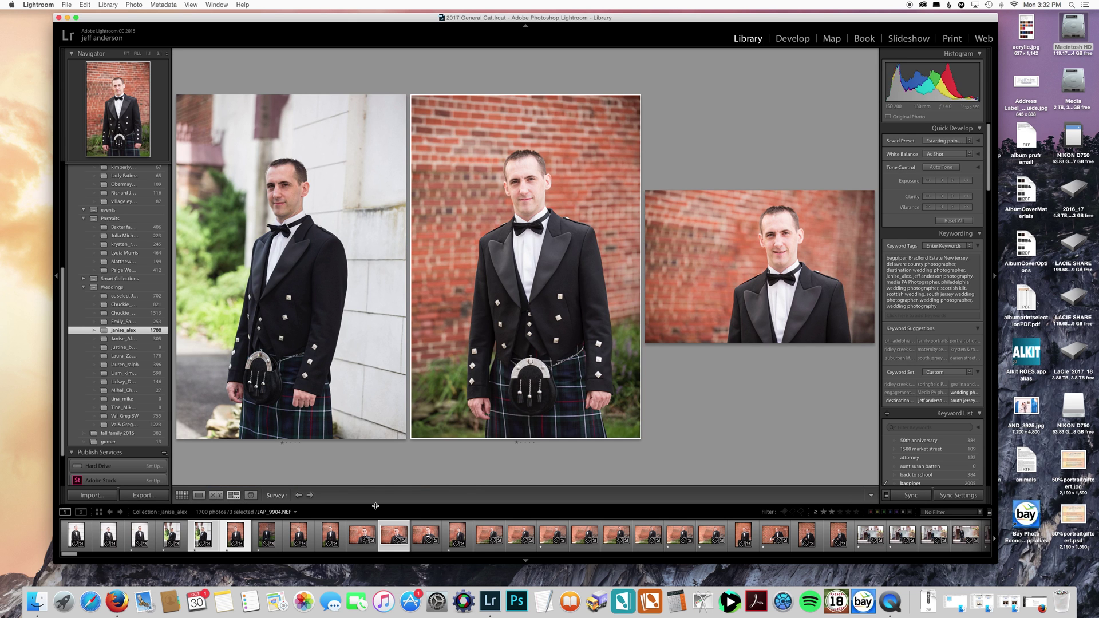
left_click(490, 535, "super")
left_click(584, 535, "super")
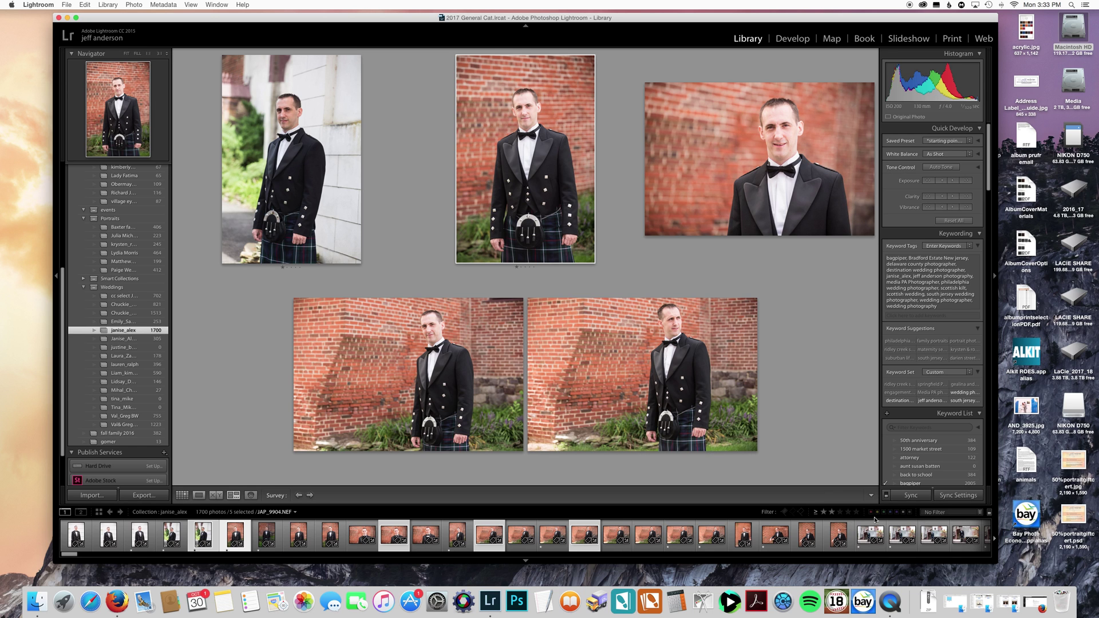
Check the available filter presets, keeping No Filter, and display a single brick-wall photo of the groom on its own.
left_click(980, 513)
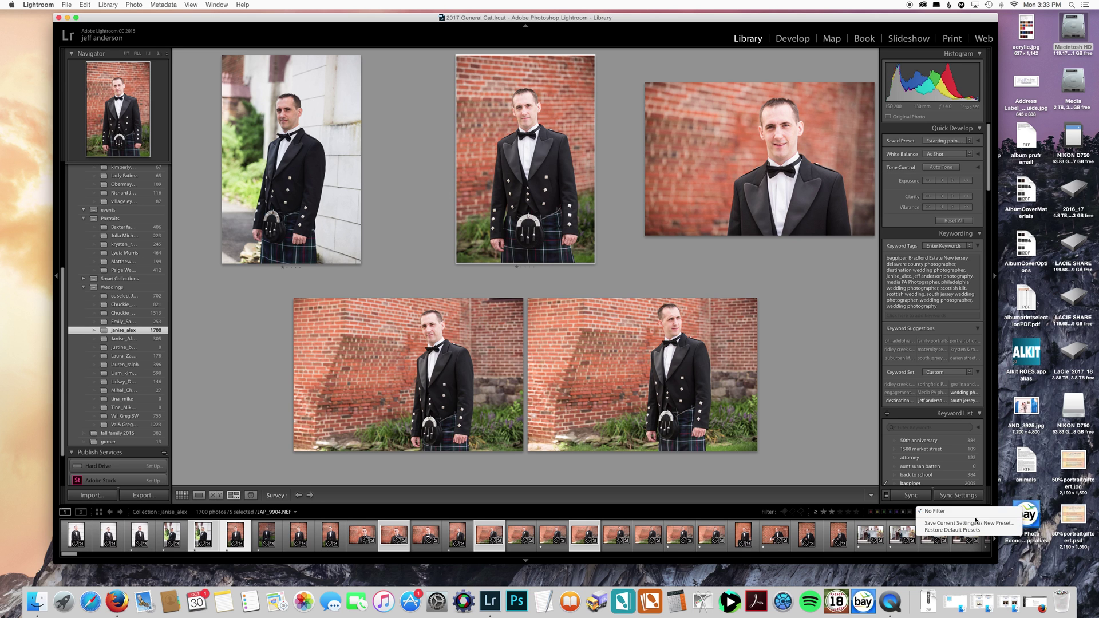
left_click(849, 497)
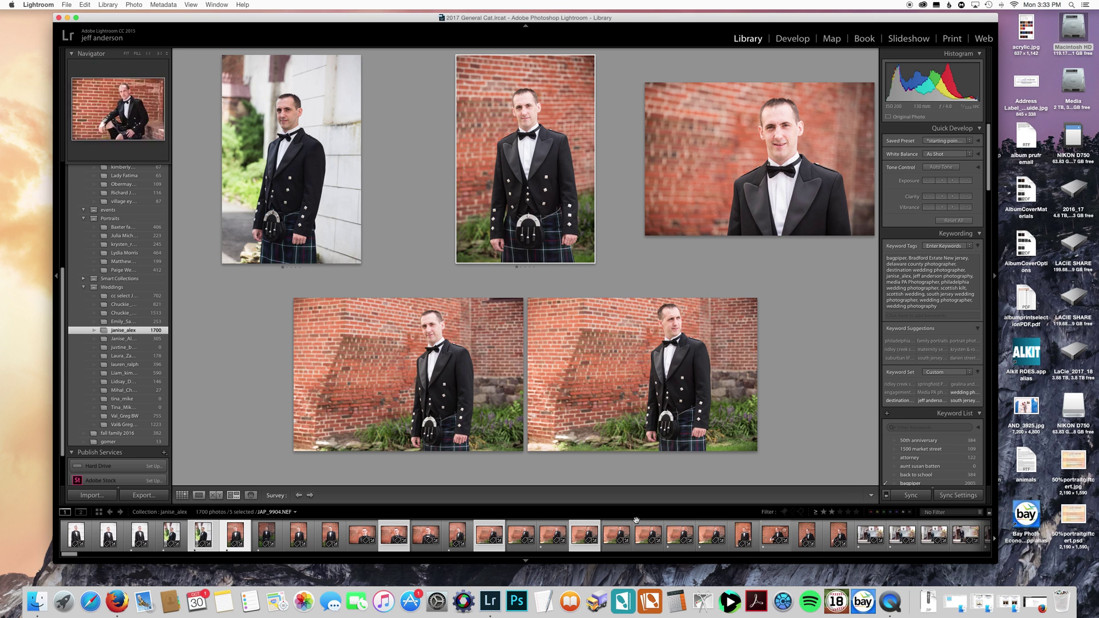
double_click(619, 535)
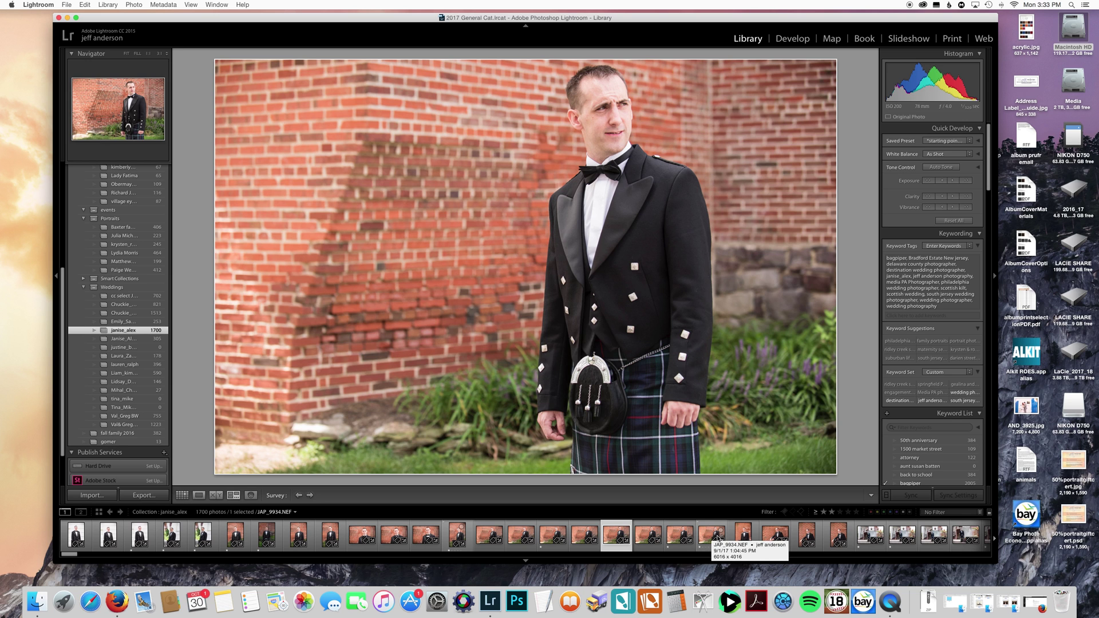
Filter the collection by star rating, comparing one star and higher with two stars and higher and ending on two stars.
left_click(823, 513)
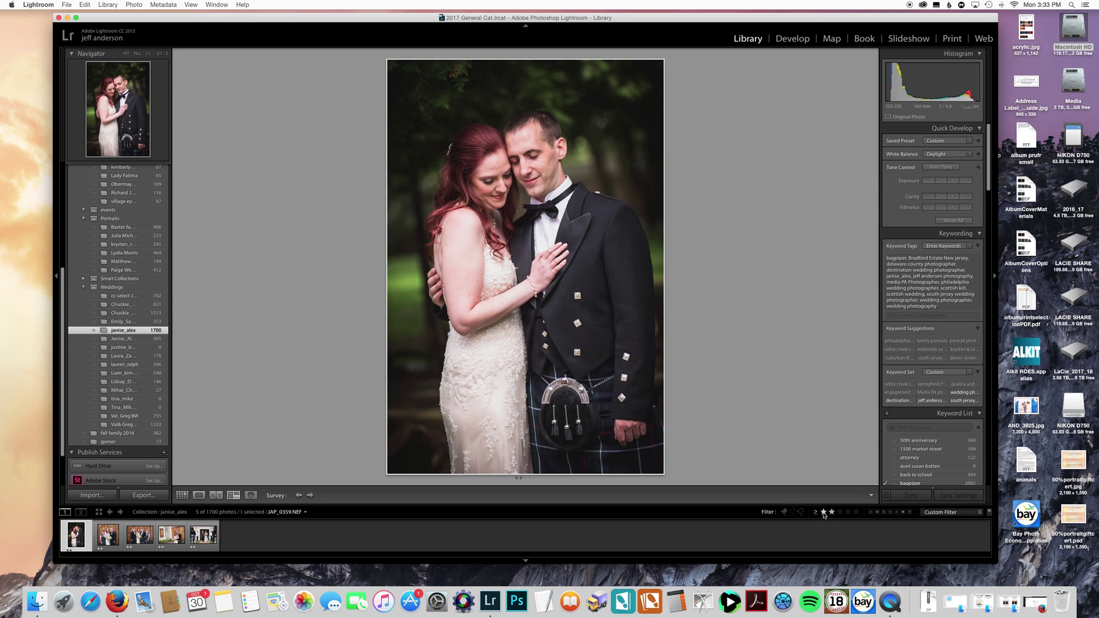
left_click(822, 513)
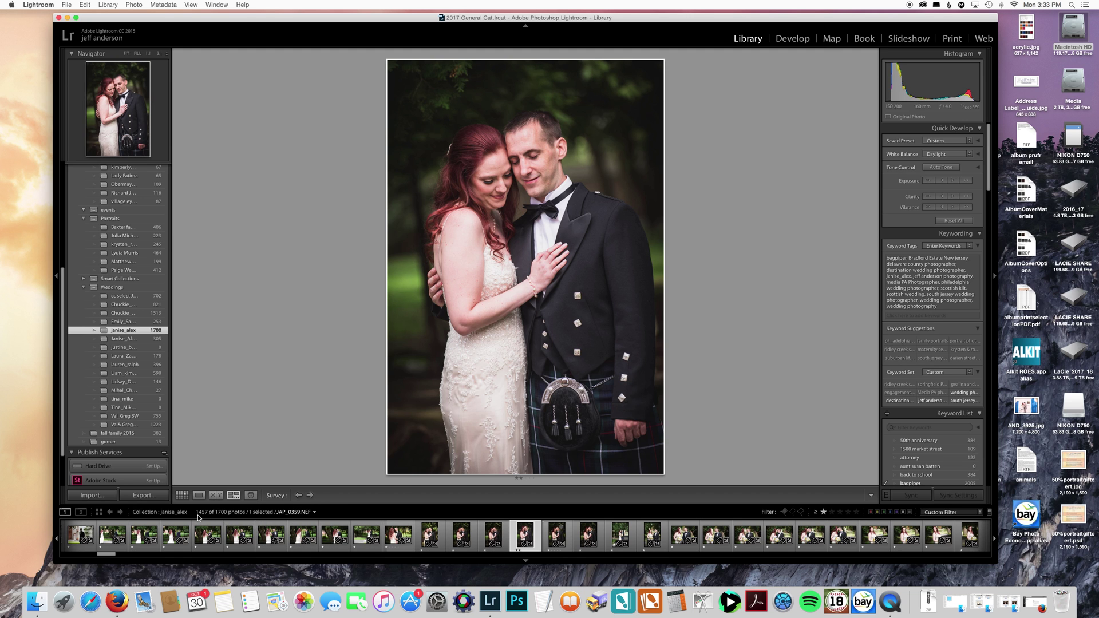
left_click(831, 513)
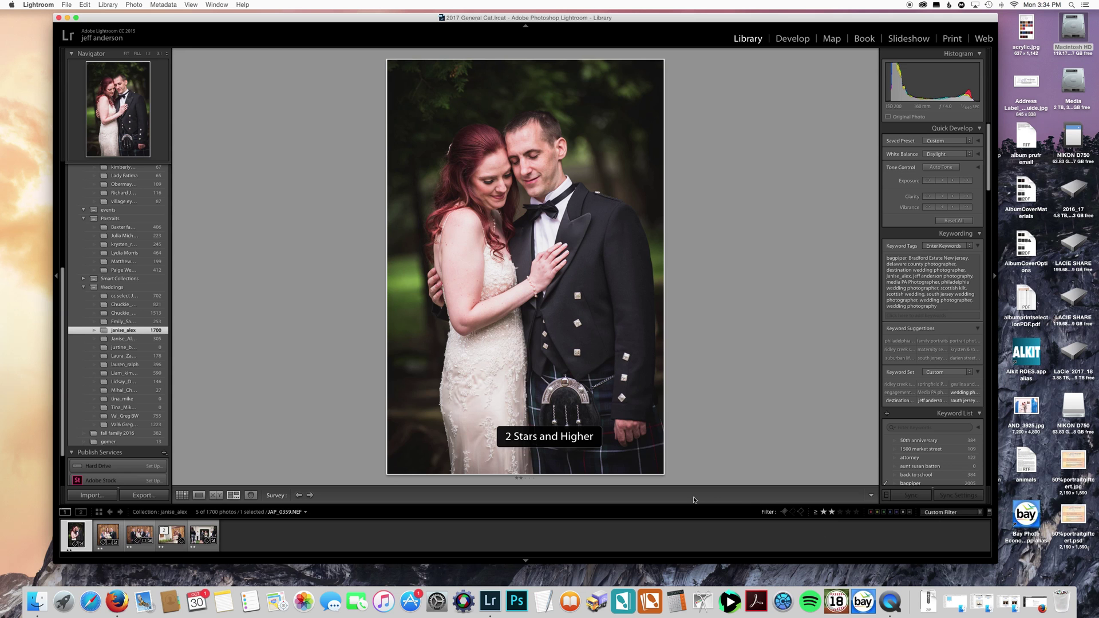
Browse forward through the photos rated two stars and higher and return to the first one.
key("Right")
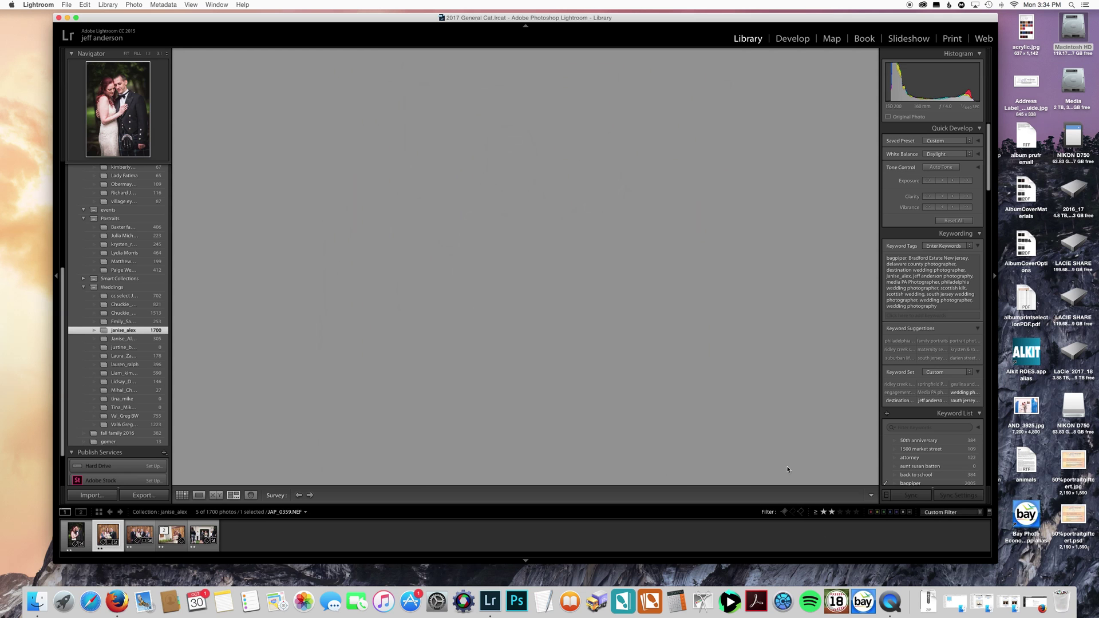
key("Right")
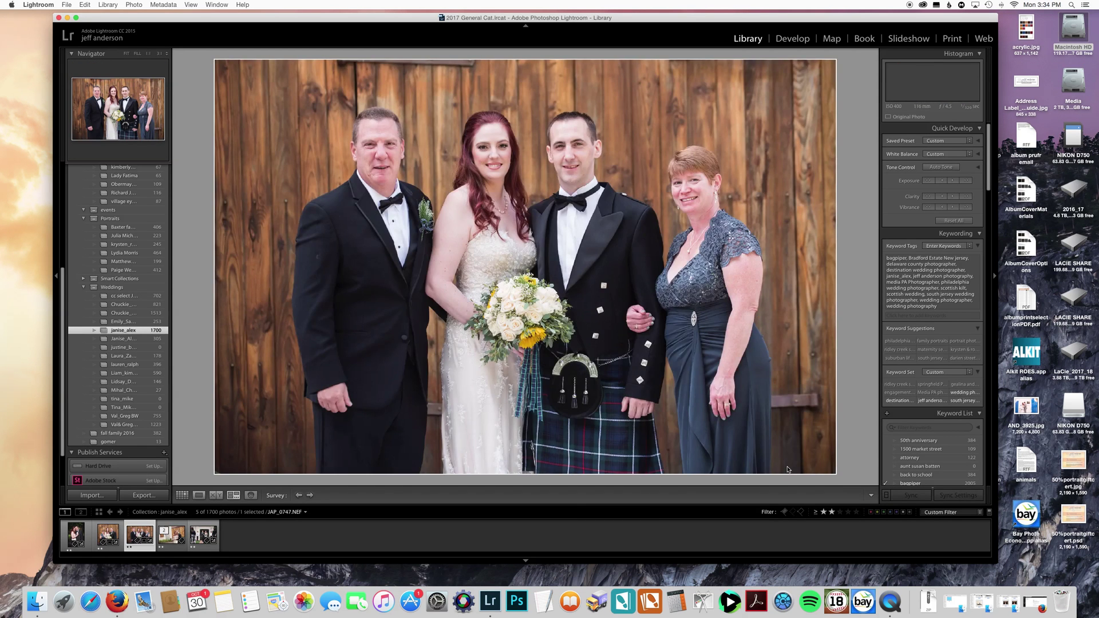
key("Right")
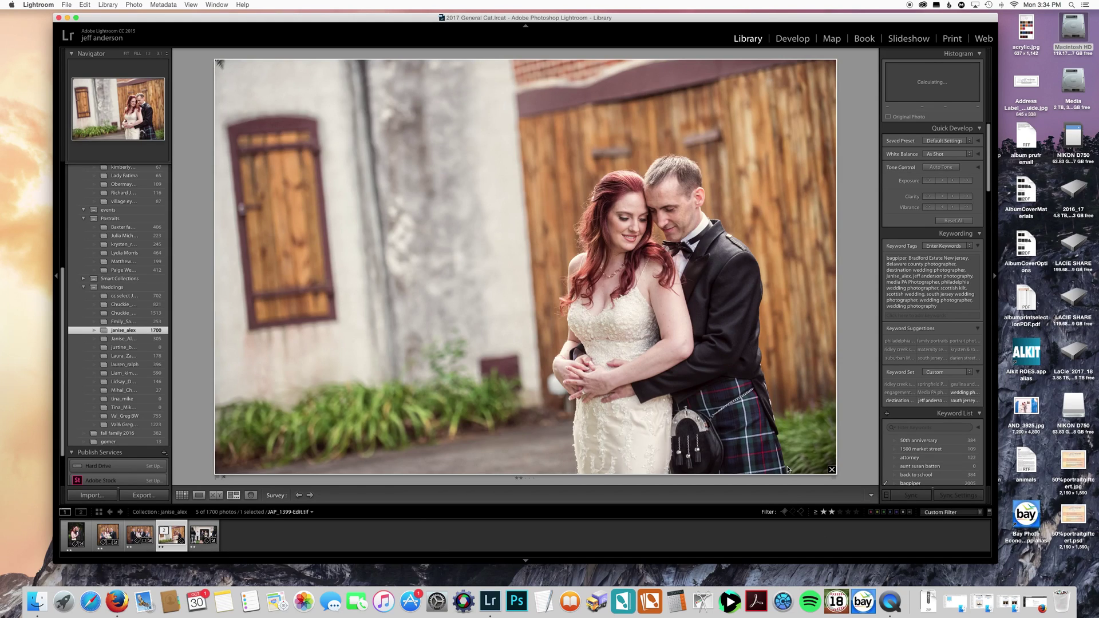
key("Right")
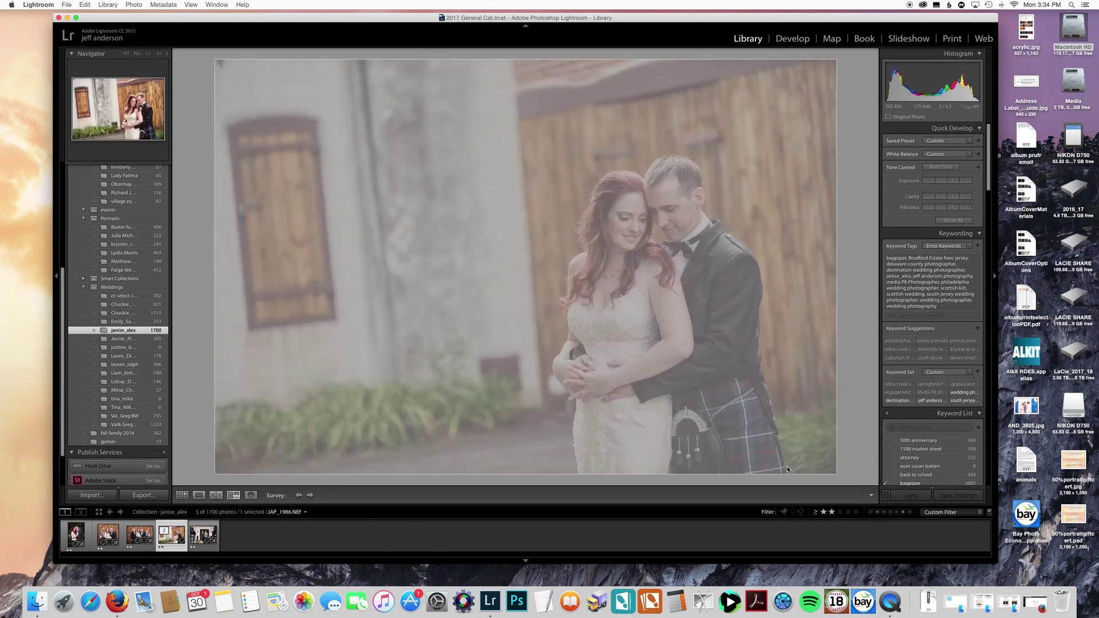
key("Left")
key("Left")
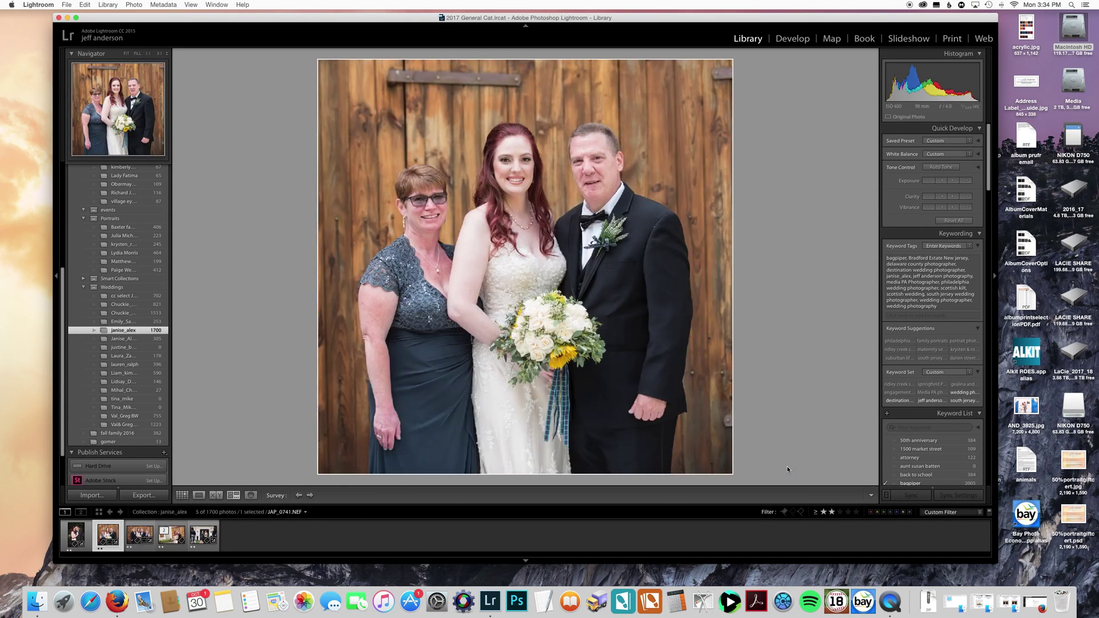
key("Left")
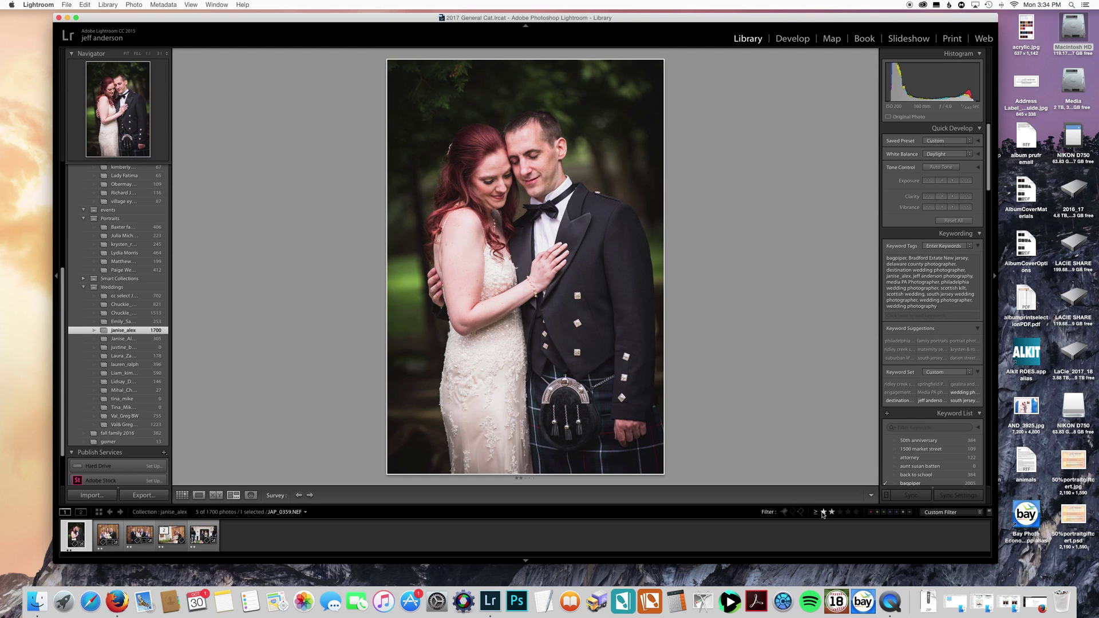
Lower the rating filter to one star and higher and open the couple's photo in the Develop module.
left_click(823, 512)
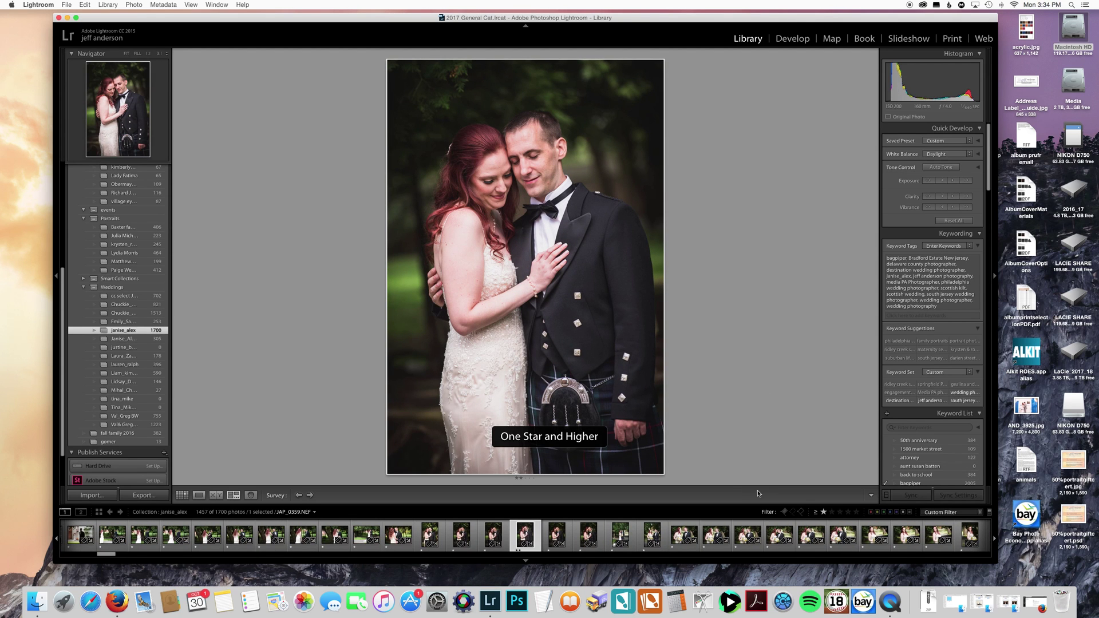
left_click(798, 42)
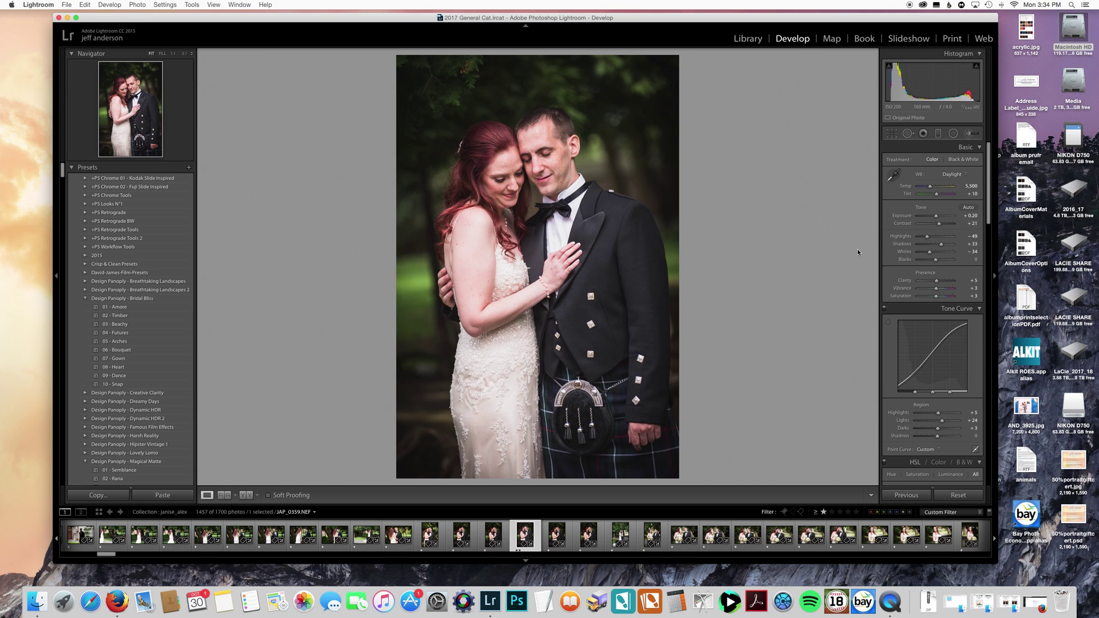
Remove the rating filter and open photo JAP_0200.NEF of the groom leaning against the wooden wall.
left_click(823, 512)
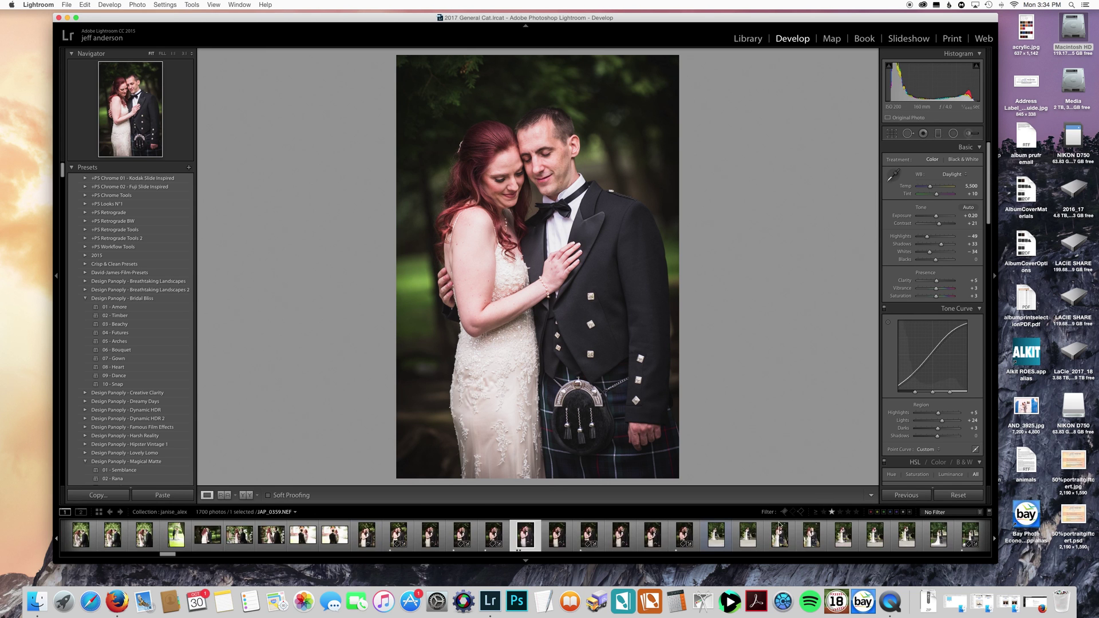
scroll(613, 548, "left", 5)
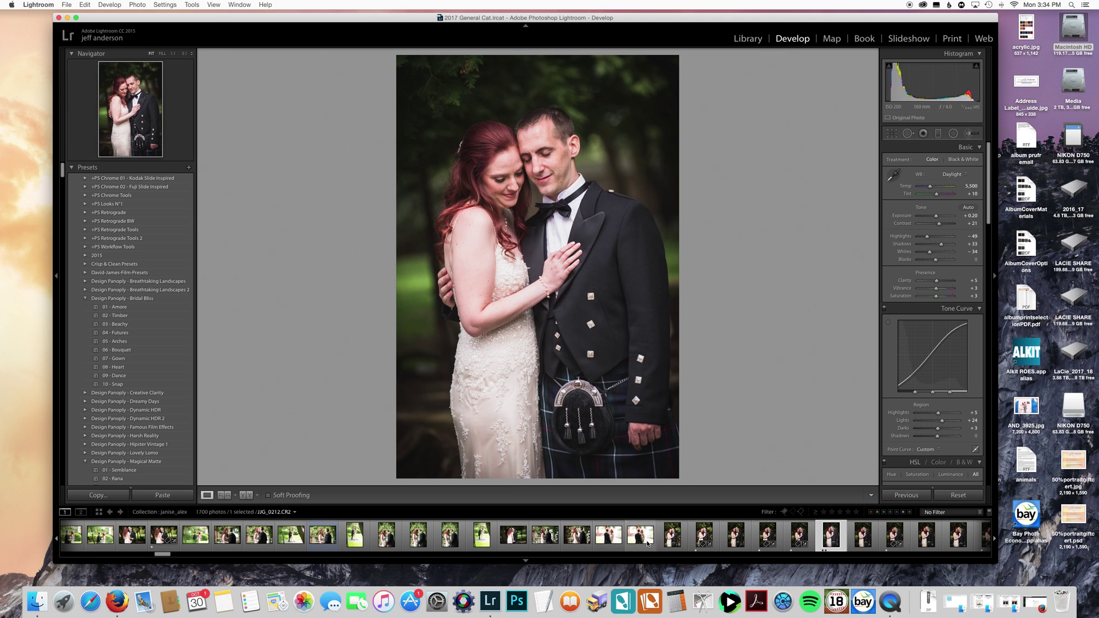
scroll(590, 538, "left", 5)
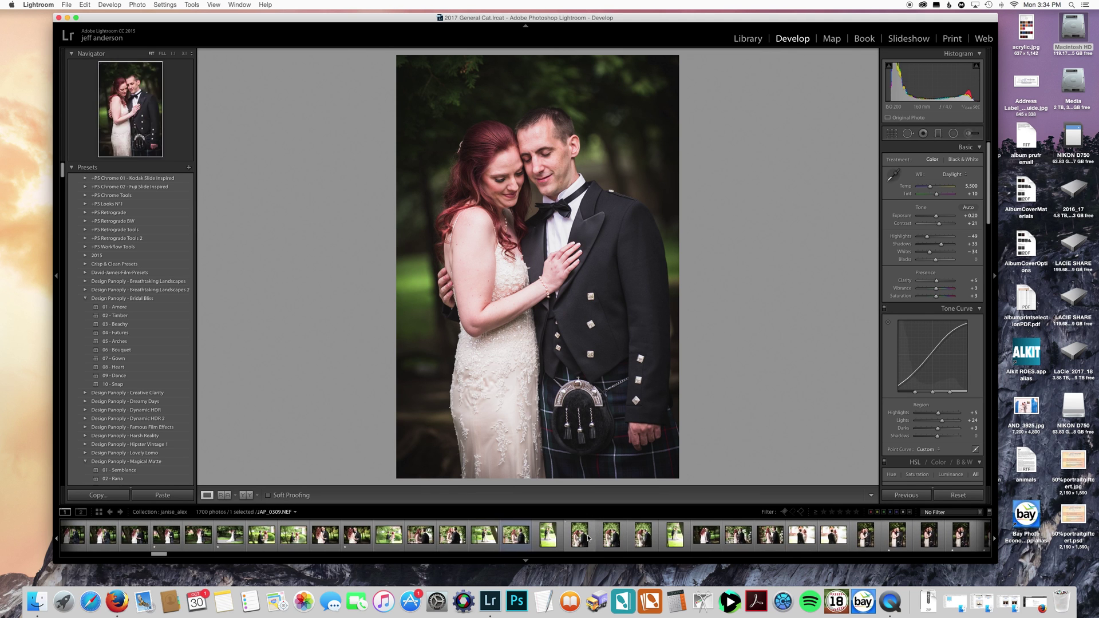
scroll(564, 535, "left", 8)
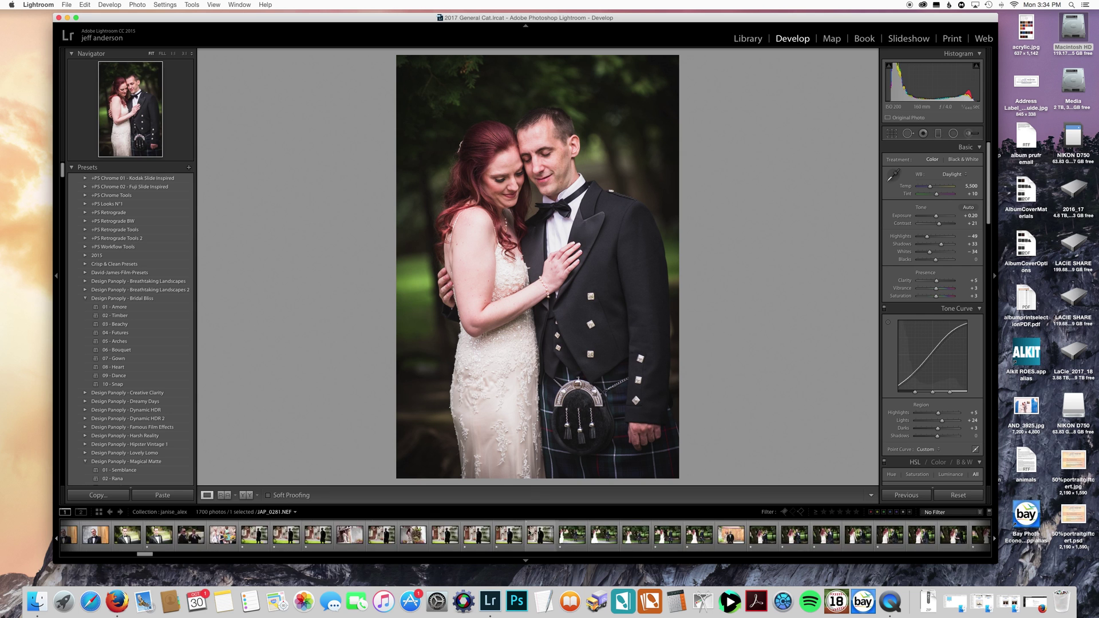
scroll(538, 527, "left", 8)
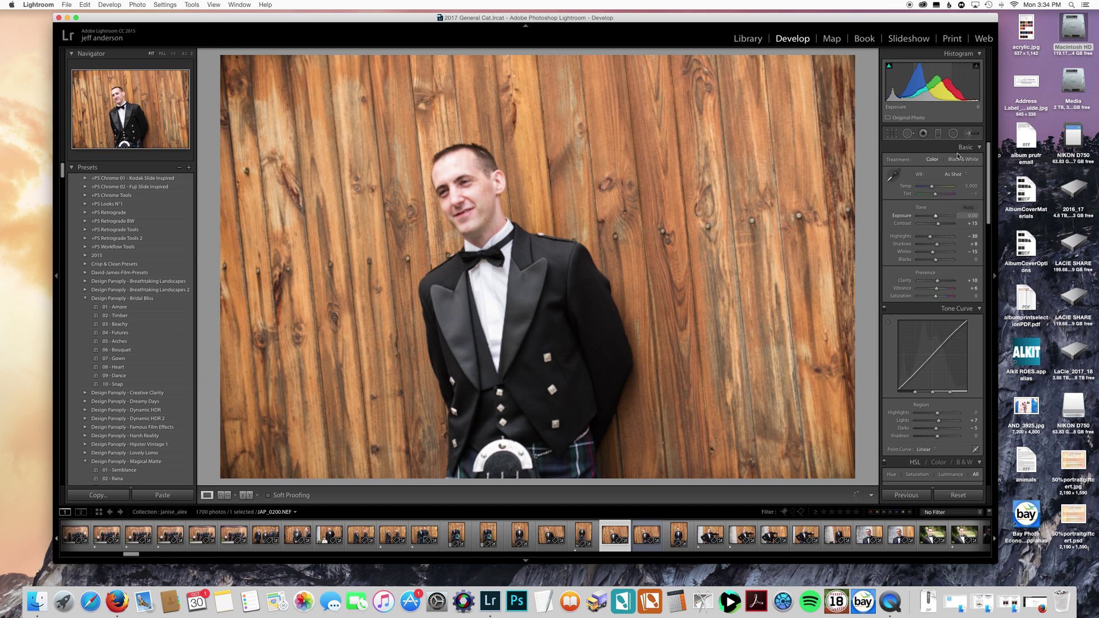
Try the Auto white balance on the groom's photo and restore As Shot.
left_click(964, 175)
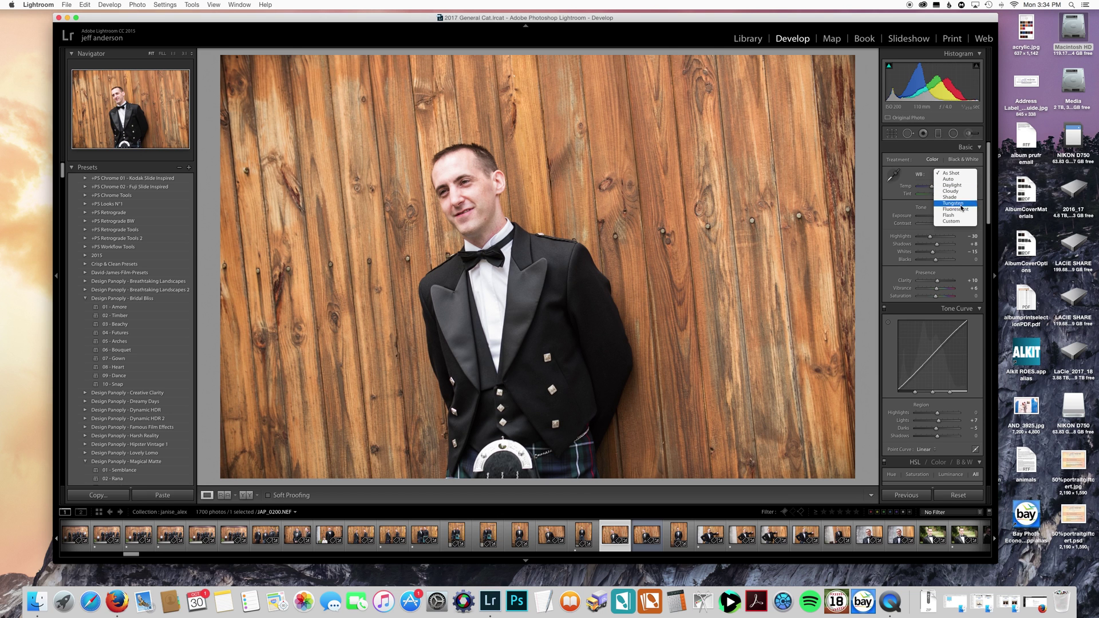
left_click(956, 180)
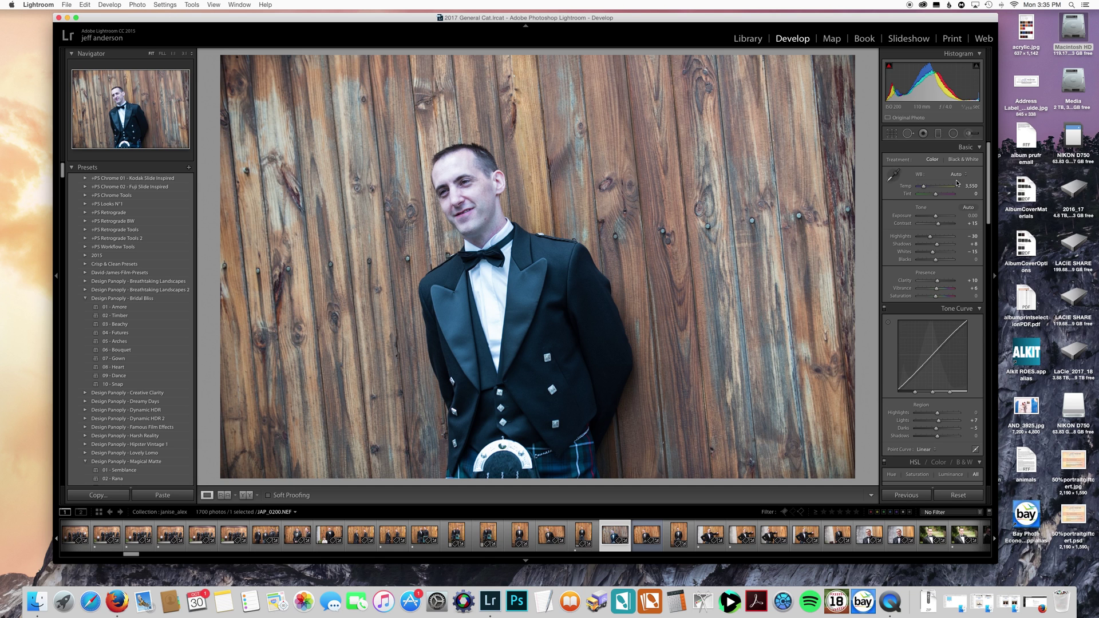
left_click(961, 176)
left_click(962, 174)
left_click(963, 175)
left_click(964, 168)
Compare the Daylight white balance with As Shot and set the photo to Daylight.
left_click(964, 172)
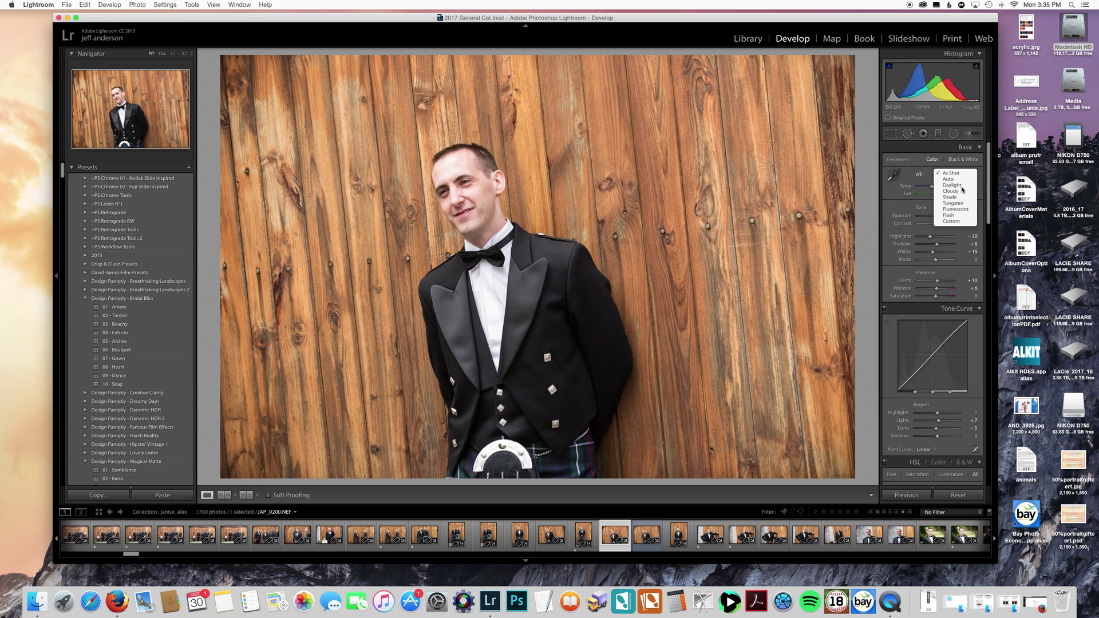
left_click(962, 187)
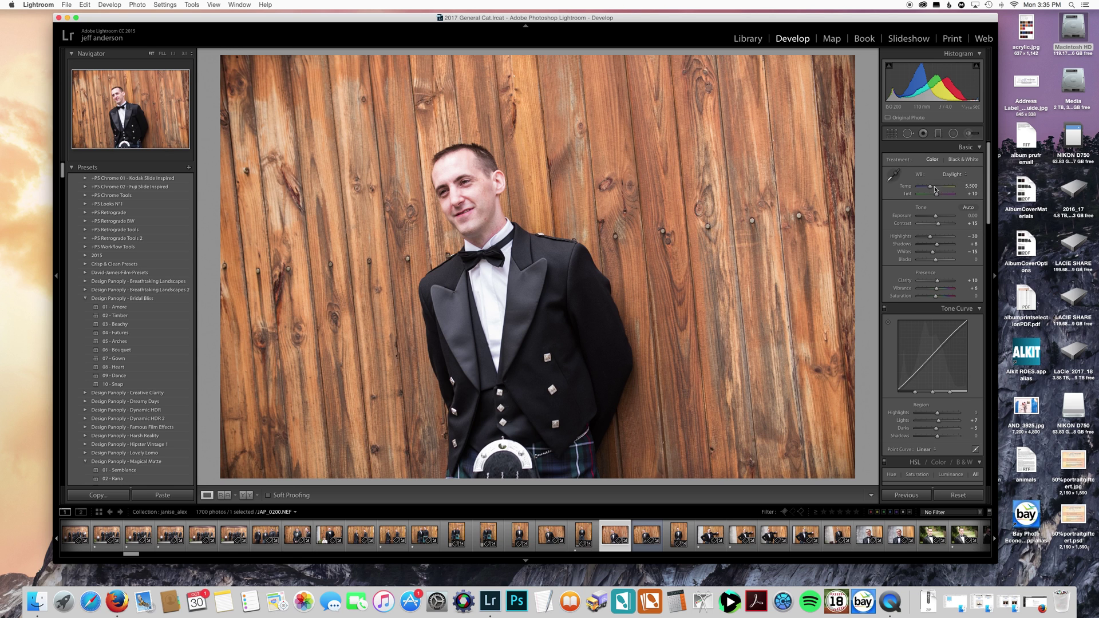
left_click(956, 174)
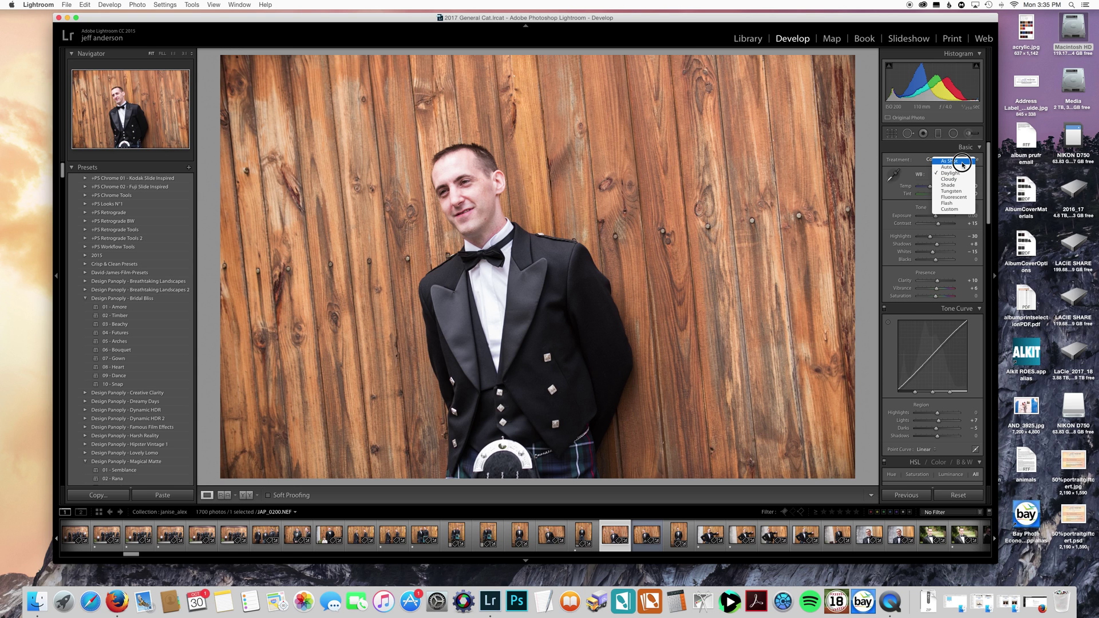
left_click(953, 161)
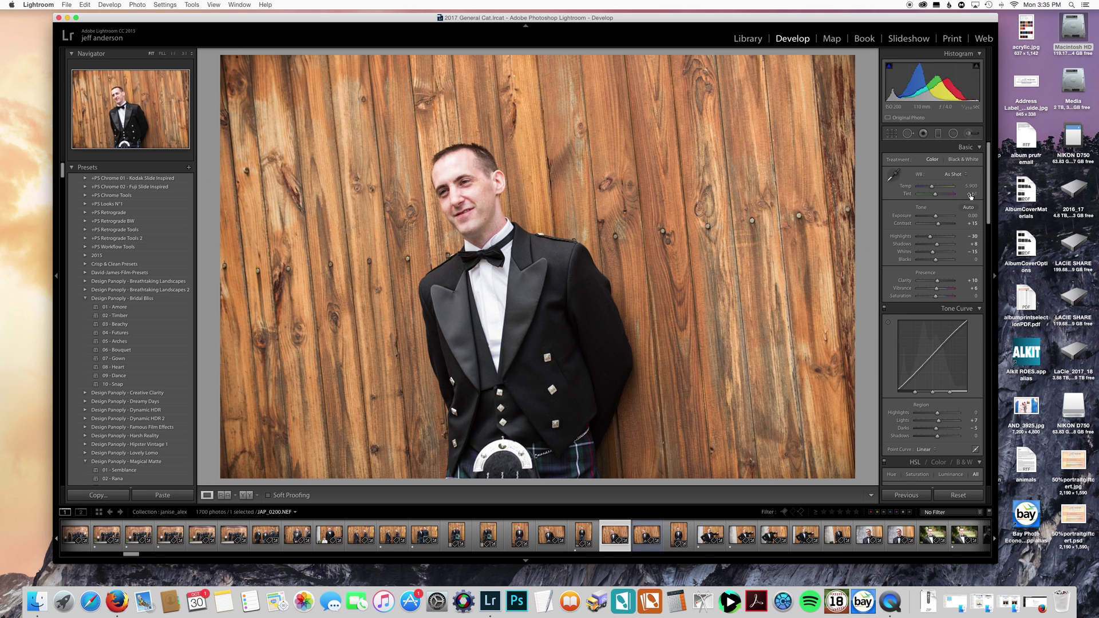
left_click(962, 177)
left_click(961, 185)
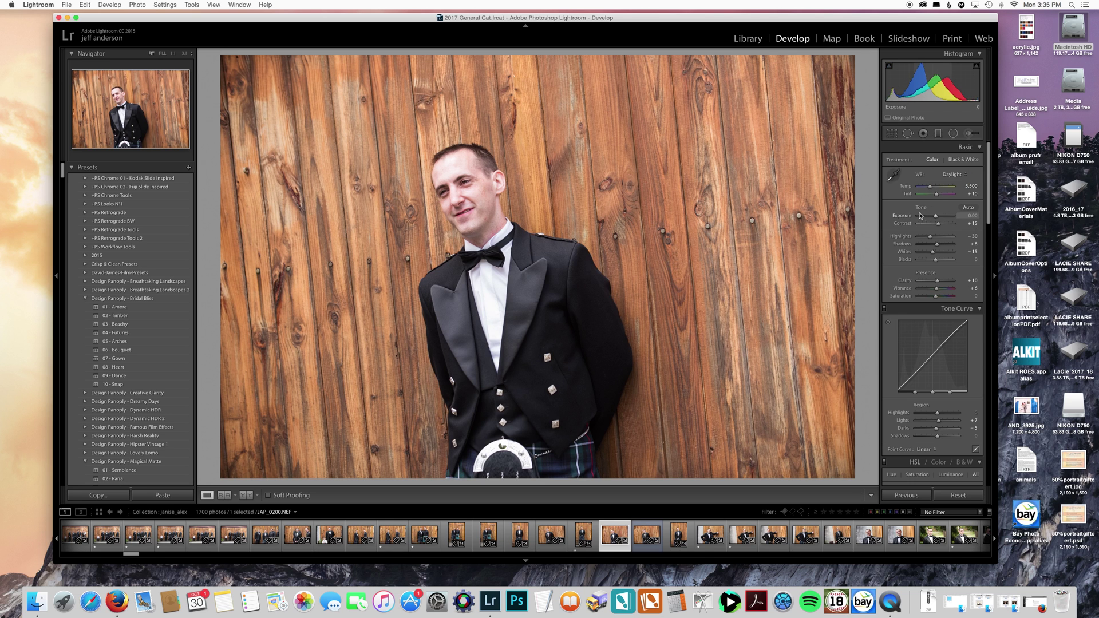
Try a custom temperature of 5,891 and the Auto white balance, and return to Daylight.
mouse_move(930, 186)
left_mouse_down()
mouse_move(918, 187)
mouse_move(931, 186)
left_mouse_up()
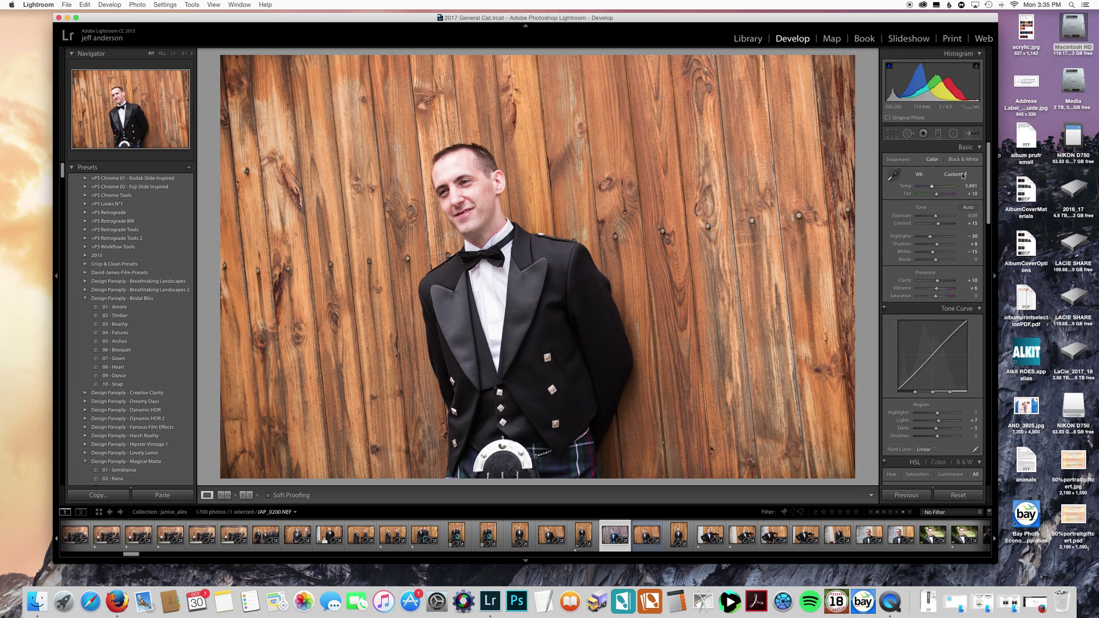
left_click(963, 175)
left_click(954, 131)
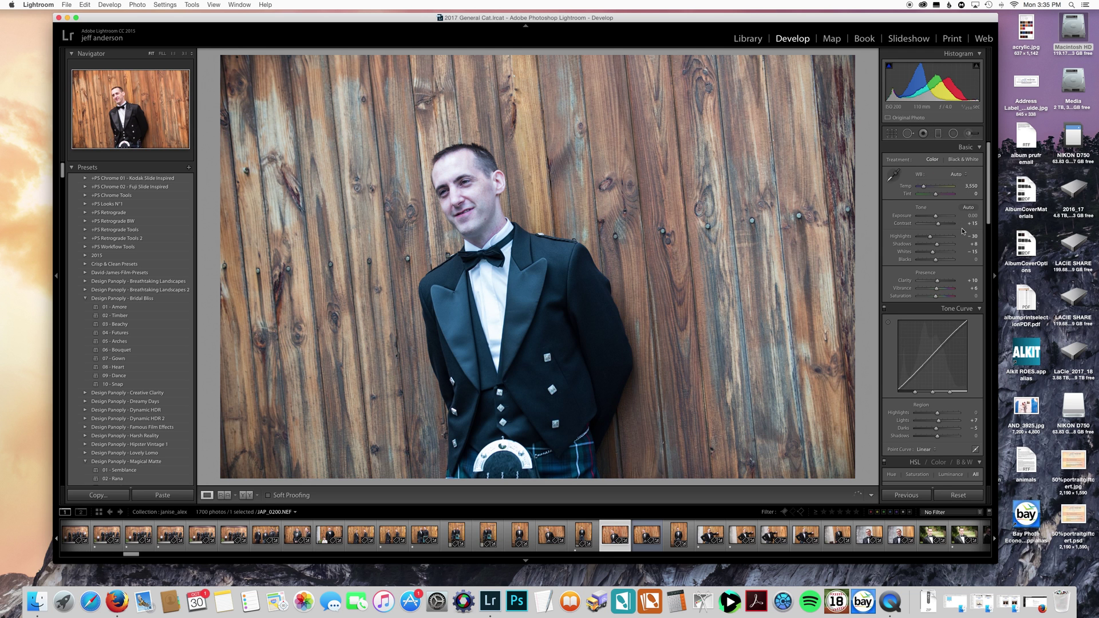
left_click(957, 174)
left_click(961, 180)
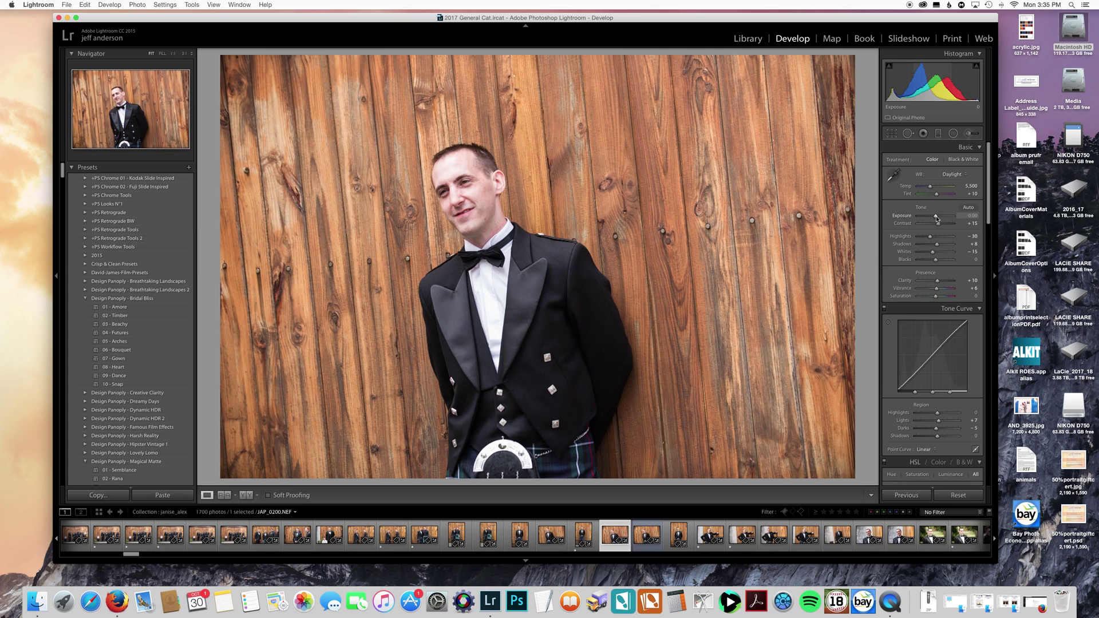
Try out the Exposure and Contrast adjustments on the photo, restoring Exposure to 0 and Contrast to +15.
left_click_drag(936, 218, 970, 216)
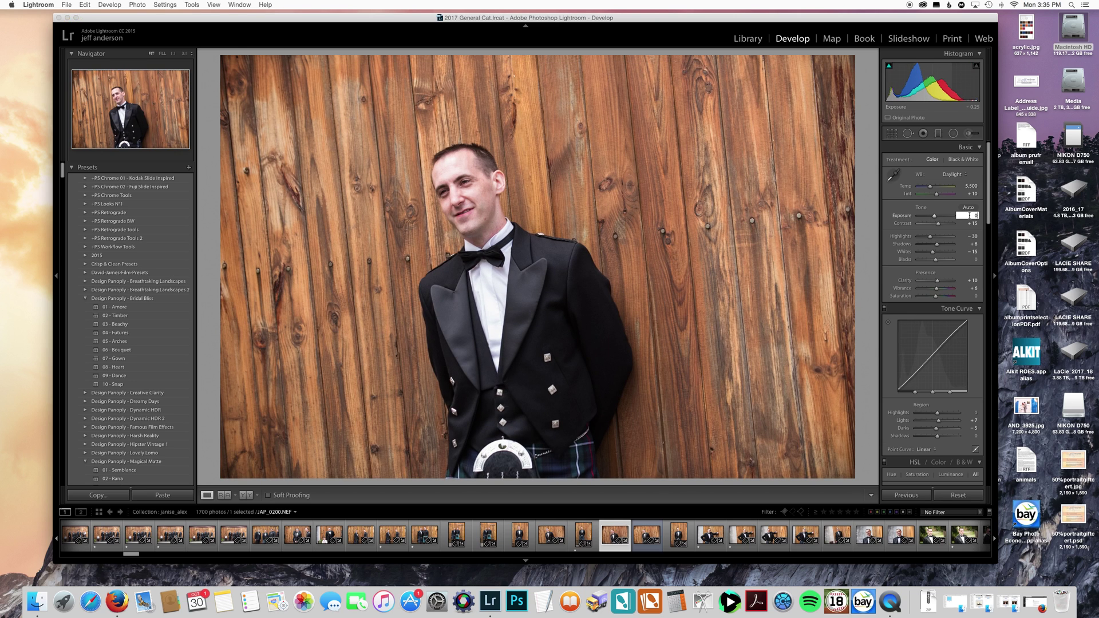
key("Return")
mouse_move(937, 224)
left_mouse_down()
mouse_move(920, 224)
mouse_move(946, 225)
mouse_move(937, 223)
left_mouse_up()
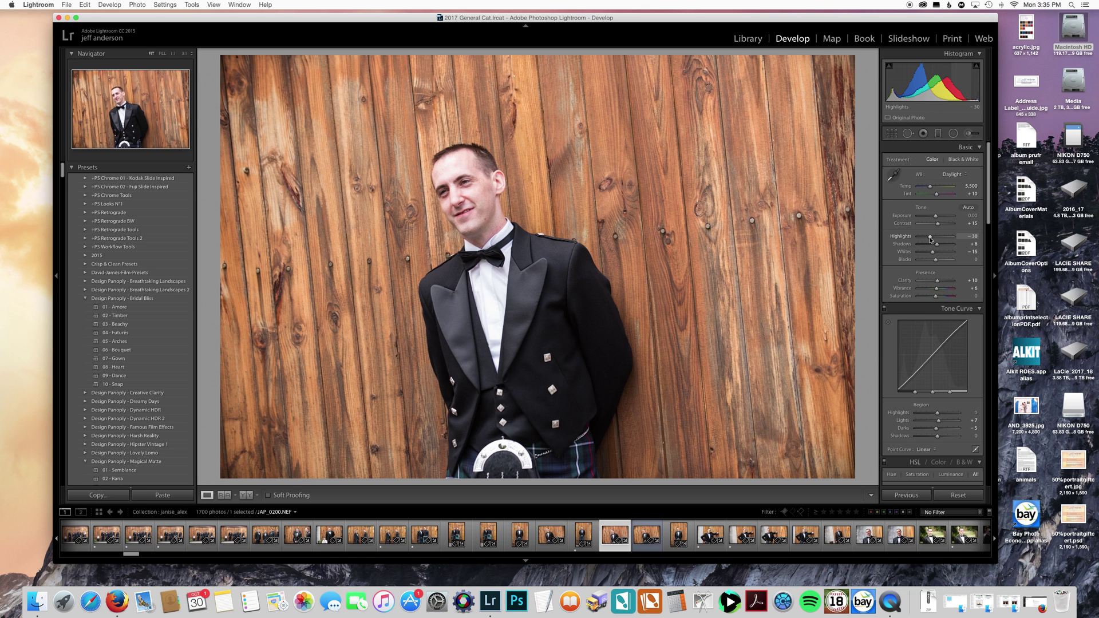
Try out the Highlights adjustment and reset both Highlights and Whites to 0.
left_click_drag(934, 238, 934, 237)
type("0")
left_click(973, 252)
type("0")
key("Return")
Set Highlights to −24, lower Whites slightly, and try Shadows at −100 before returning it to a small positive value.
mouse_move(935, 237)
left_mouse_down()
mouse_move(913, 237)
mouse_move(928, 237)
left_mouse_up()
mouse_move(936, 251)
left_mouse_down()
mouse_move(906, 249)
mouse_move(934, 250)
left_mouse_up()
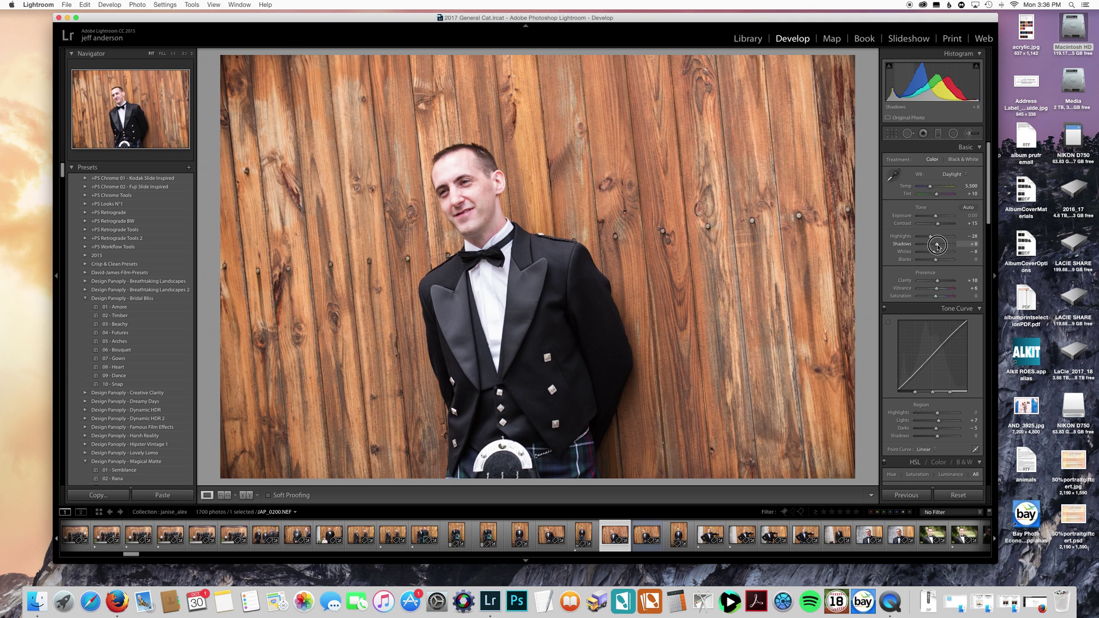
left_click_drag(937, 245, 915, 243)
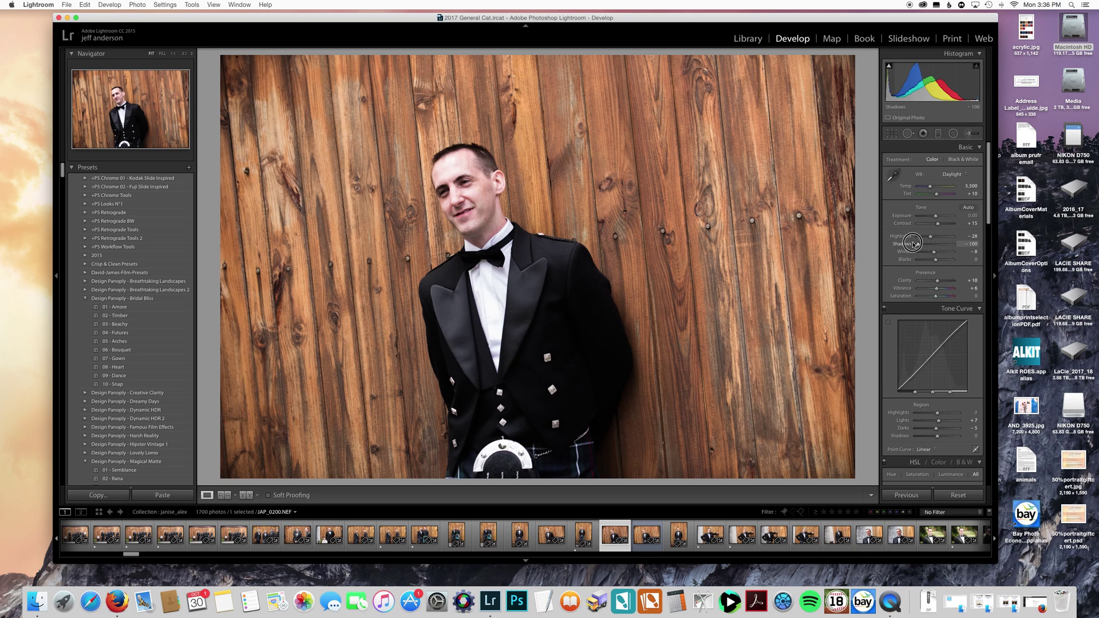
left_click_drag(912, 243, 937, 245)
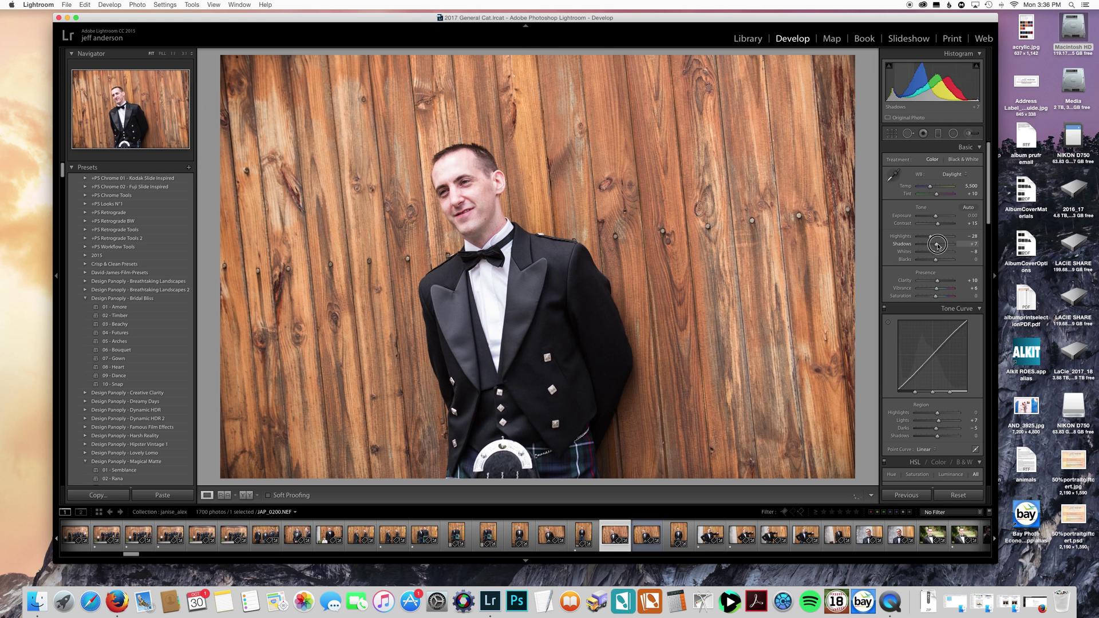
Raise Clarity to +15 and Vibrance to +9, and reduce Saturation slightly on the photo.
left_click_drag(935, 259, 933, 295)
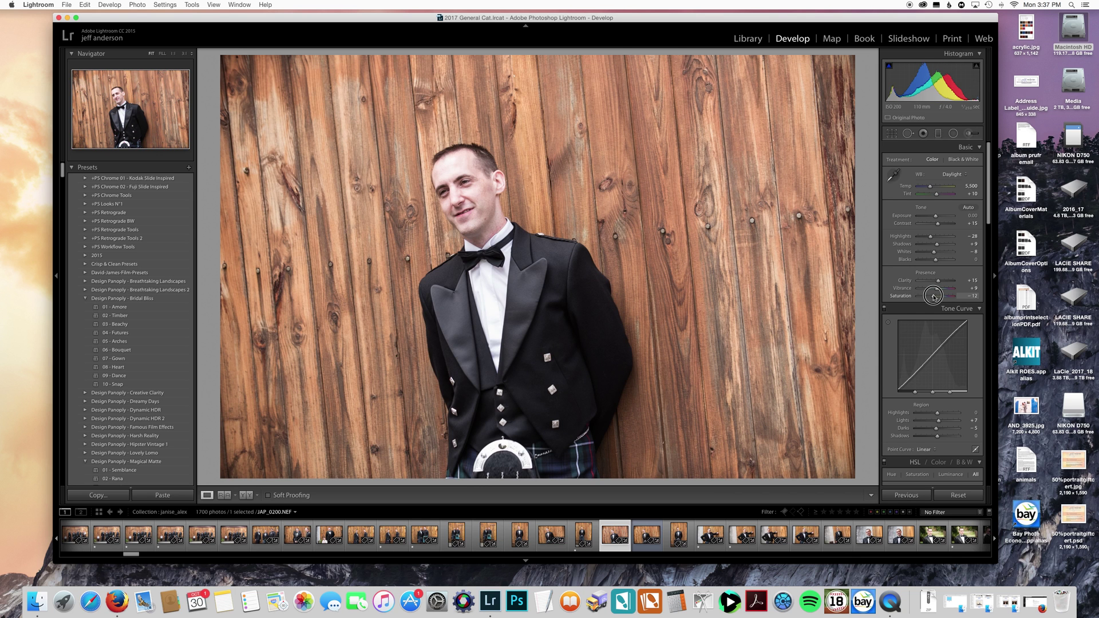
scroll(922, 347, "down", 5)
scroll(922, 343, "up", 5)
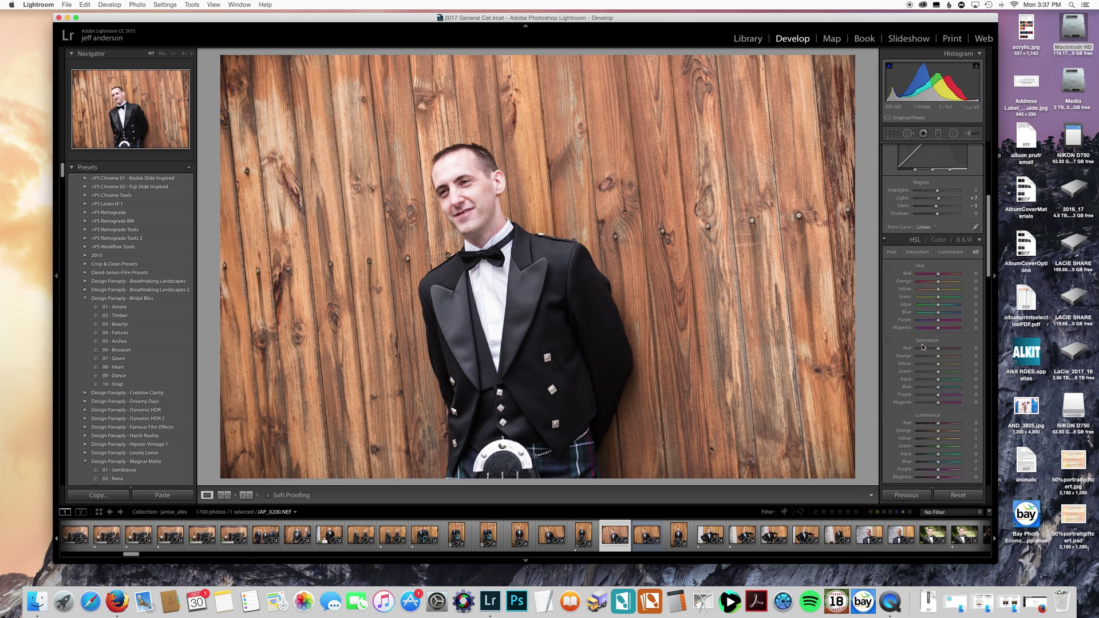
Try the Black & White treatment on the photo and return it to Color.
scroll(924, 281, "down", 1)
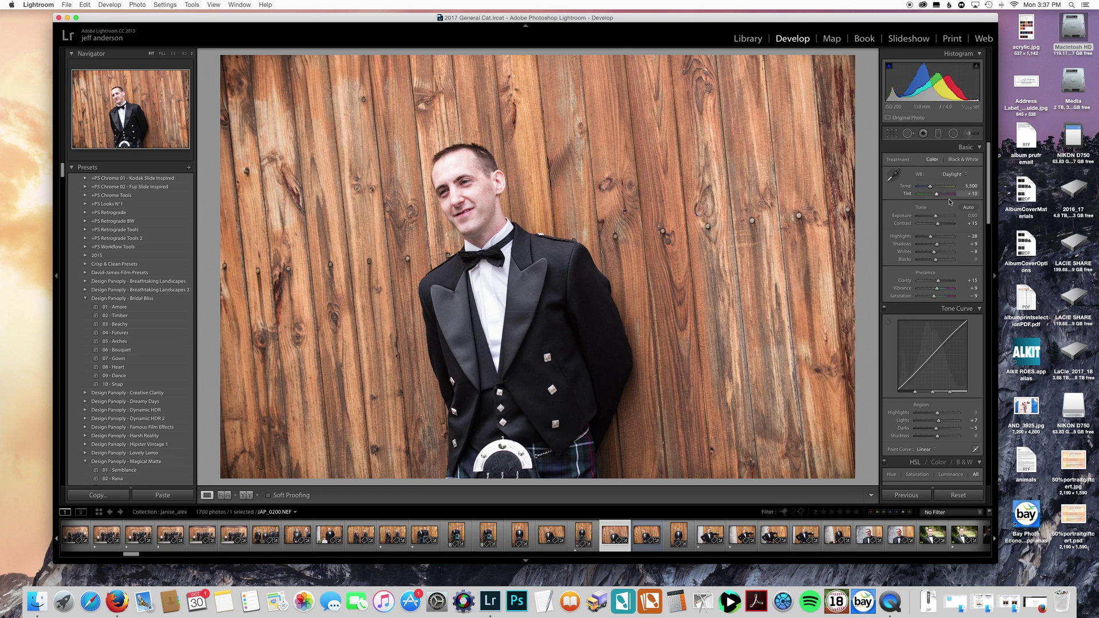
left_click(962, 159)
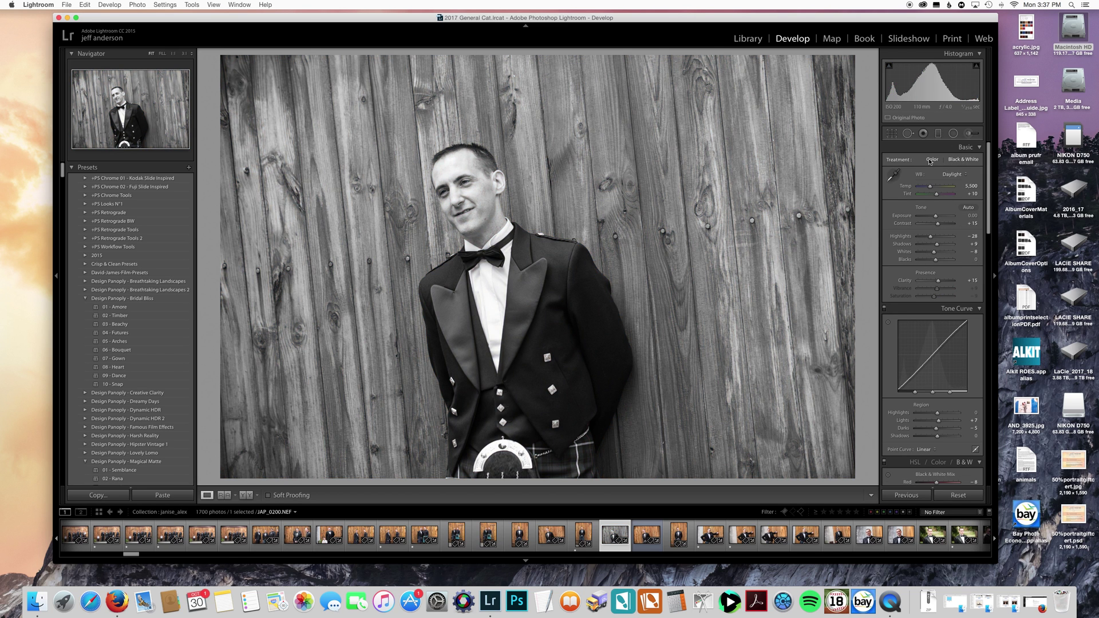
left_click(932, 159)
Try the Auto Upright perspective correction on the photo and switch Upright back off.
scroll(945, 264, "down", 5)
scroll(943, 263, "down", 10)
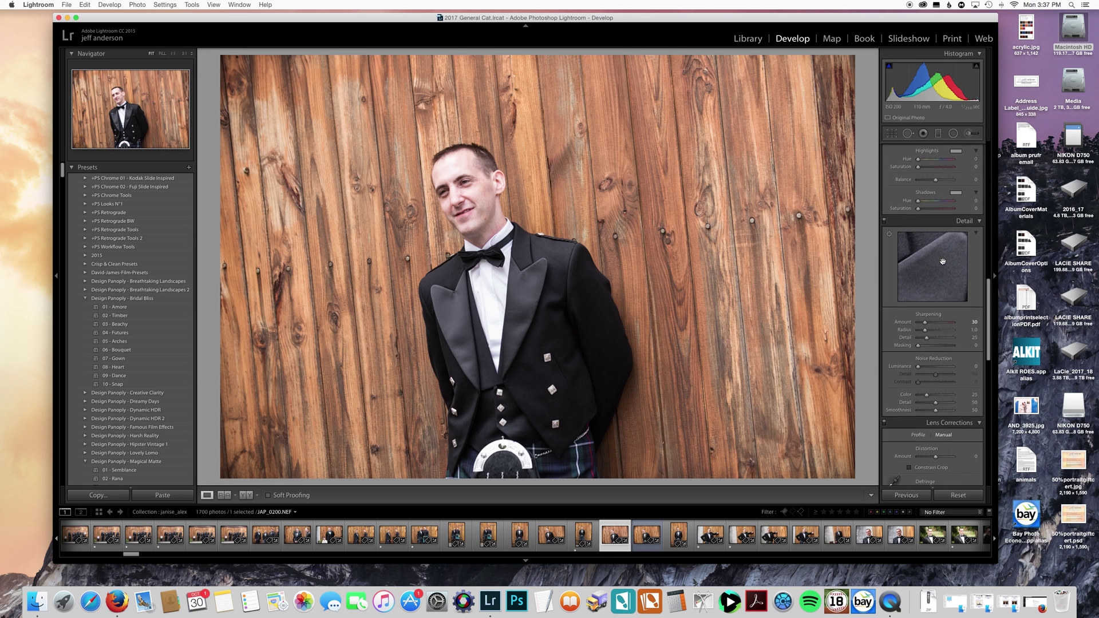
scroll(942, 262, "down", 2)
scroll(938, 366, "down", 5)
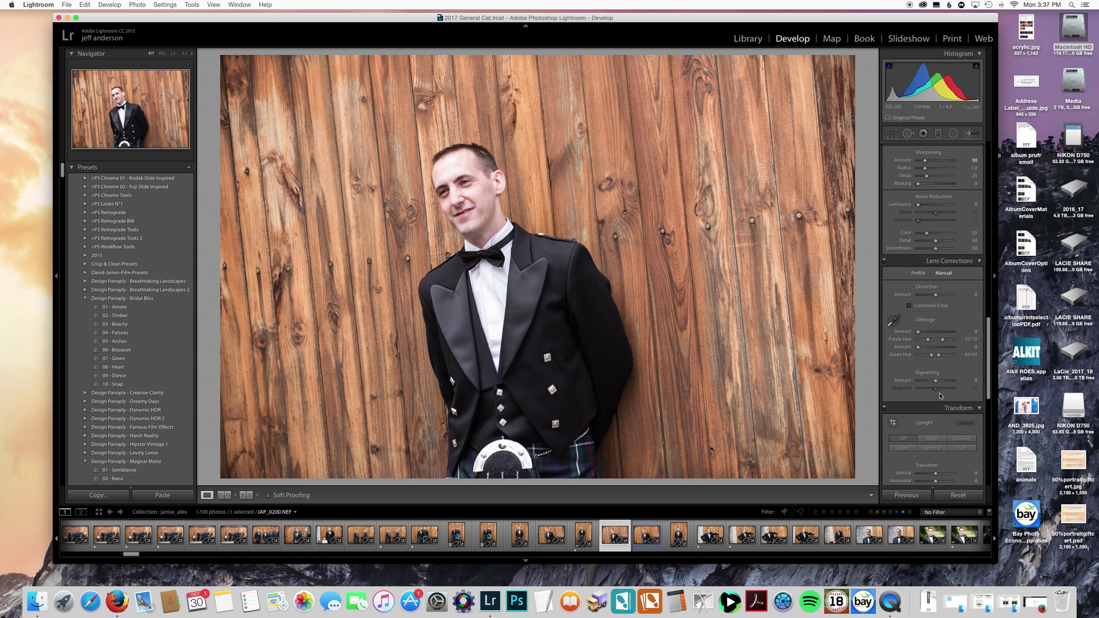
scroll(939, 395, "down", 5)
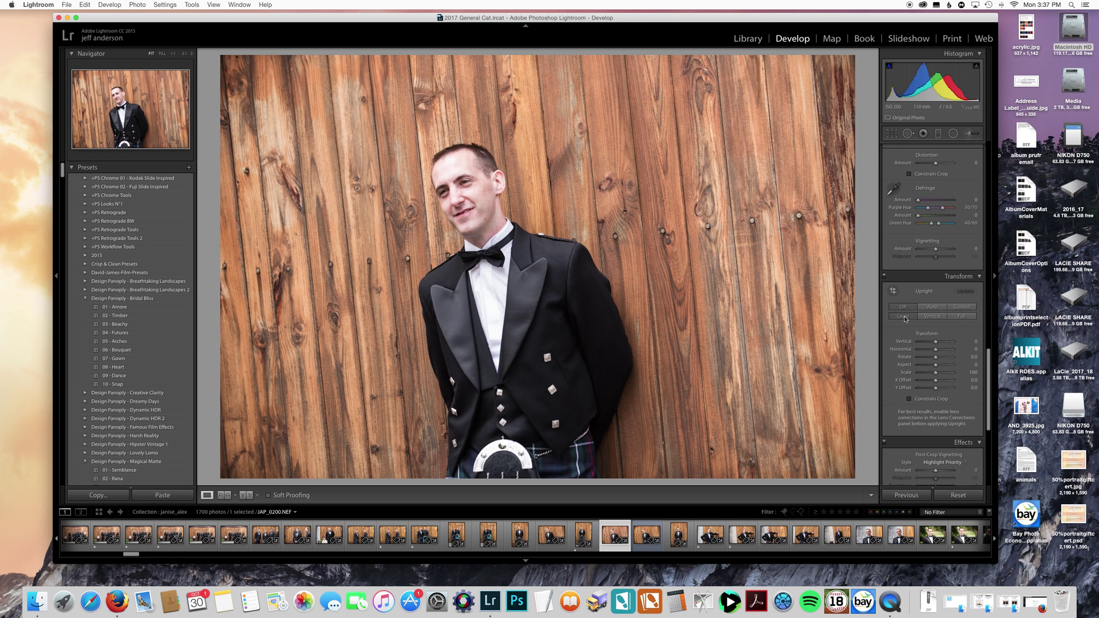
left_click(932, 308)
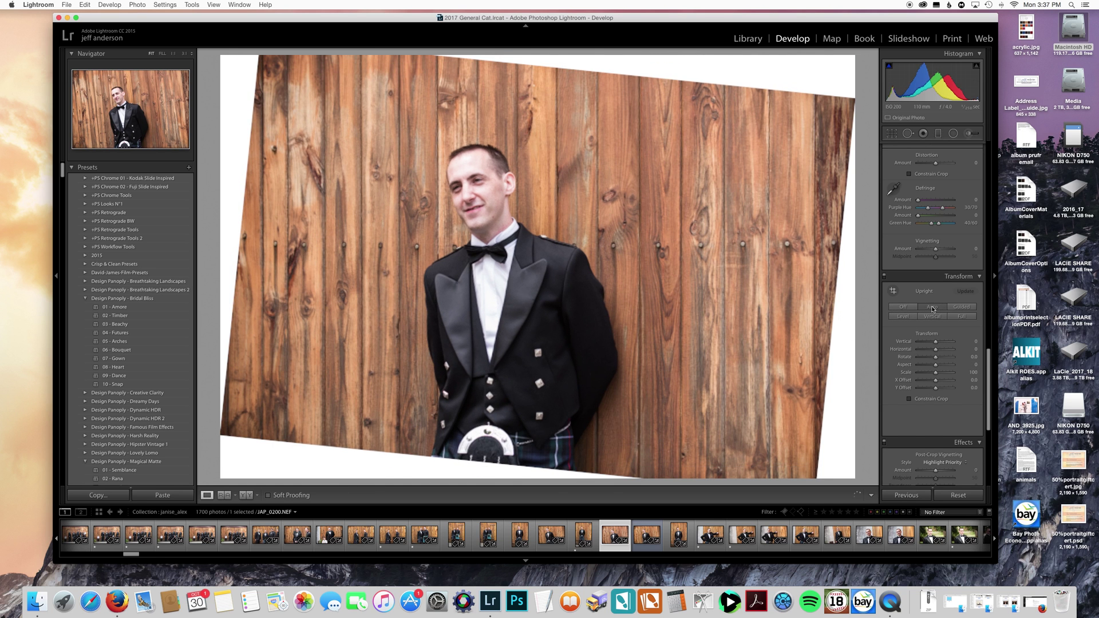
left_click(902, 307)
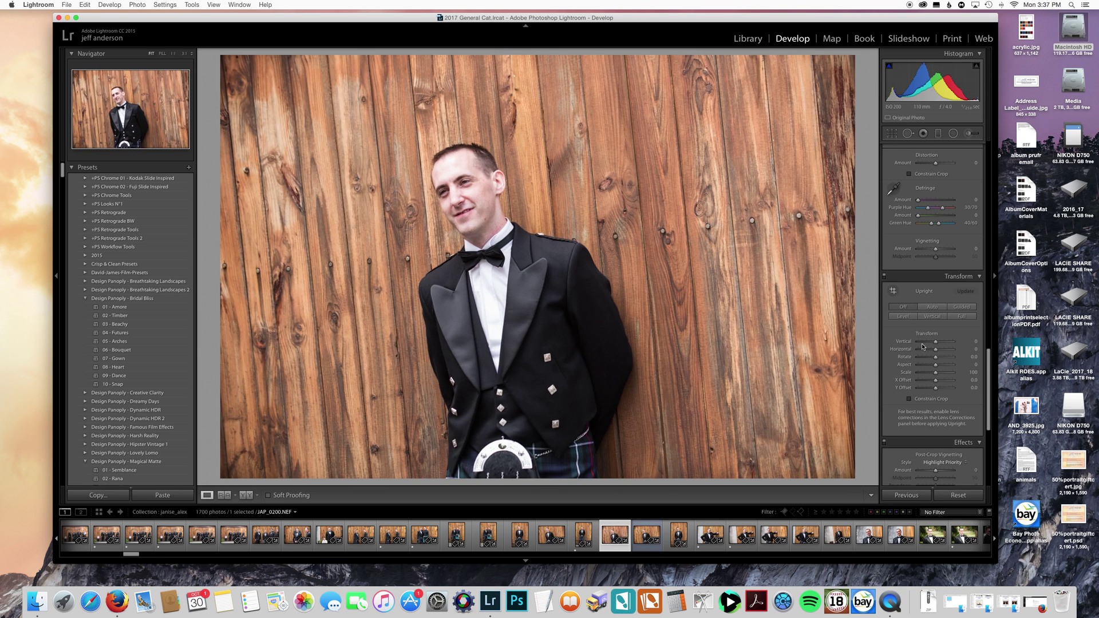
Apply a dark post-crop vignette with Amount −100, Midpoint 0, Roundness −62 and Feather 100.
scroll(923, 347, "down", 2)
scroll(927, 360, "down", 3)
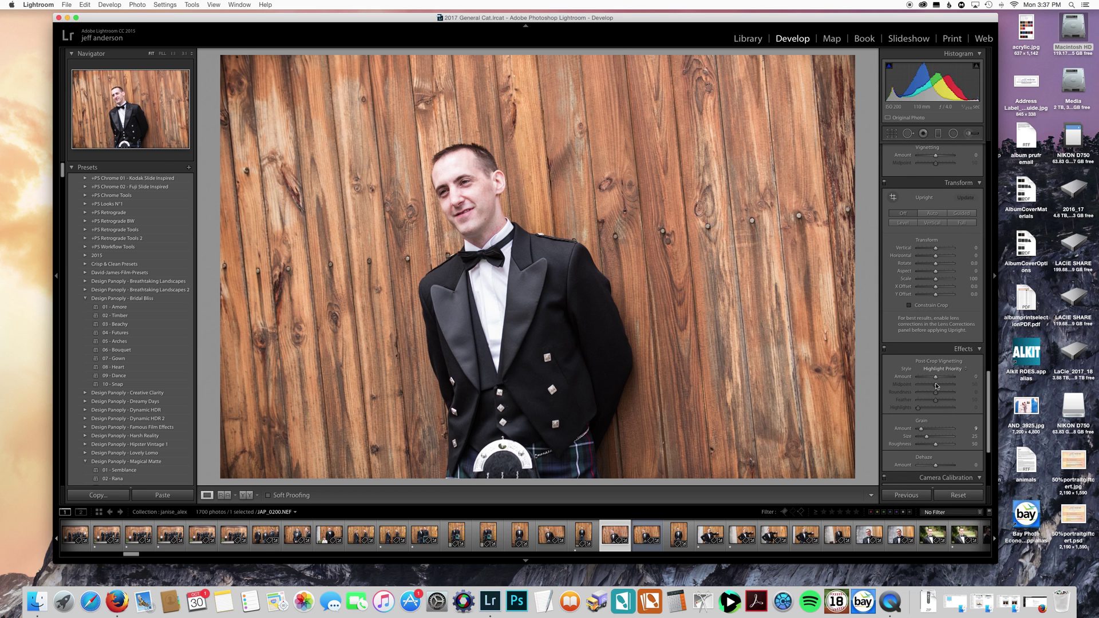
mouse_move(936, 378)
left_mouse_down()
mouse_move(923, 378)
mouse_move(920, 394)
mouse_move(945, 384)
mouse_move(938, 399)
mouse_move(954, 400)
mouse_move(918, 376)
left_mouse_up()
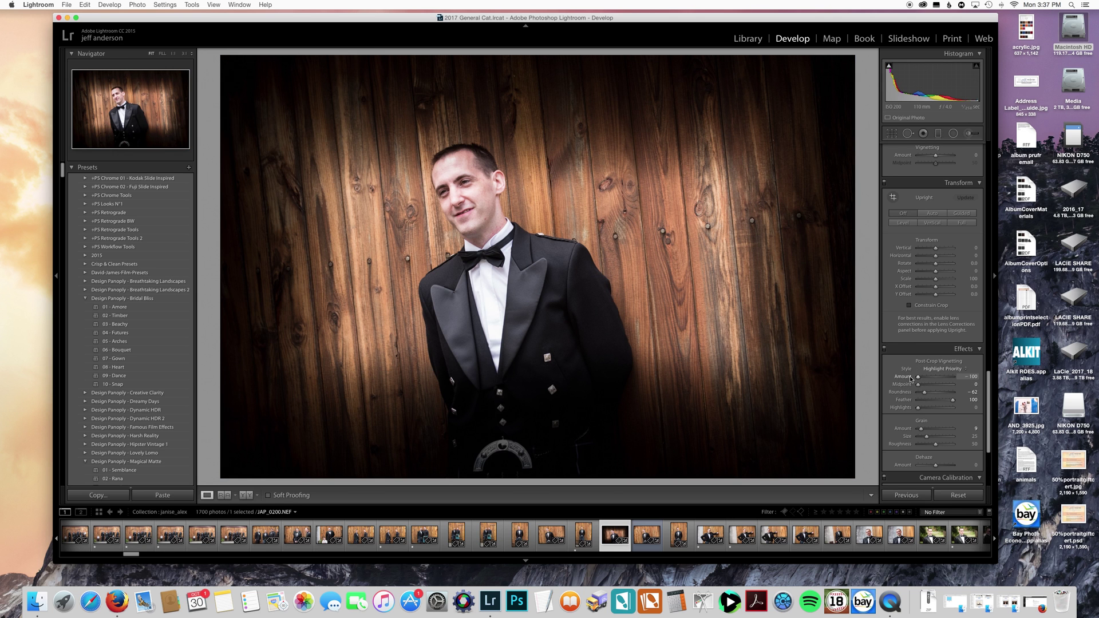
scroll(930, 423, "down", 5)
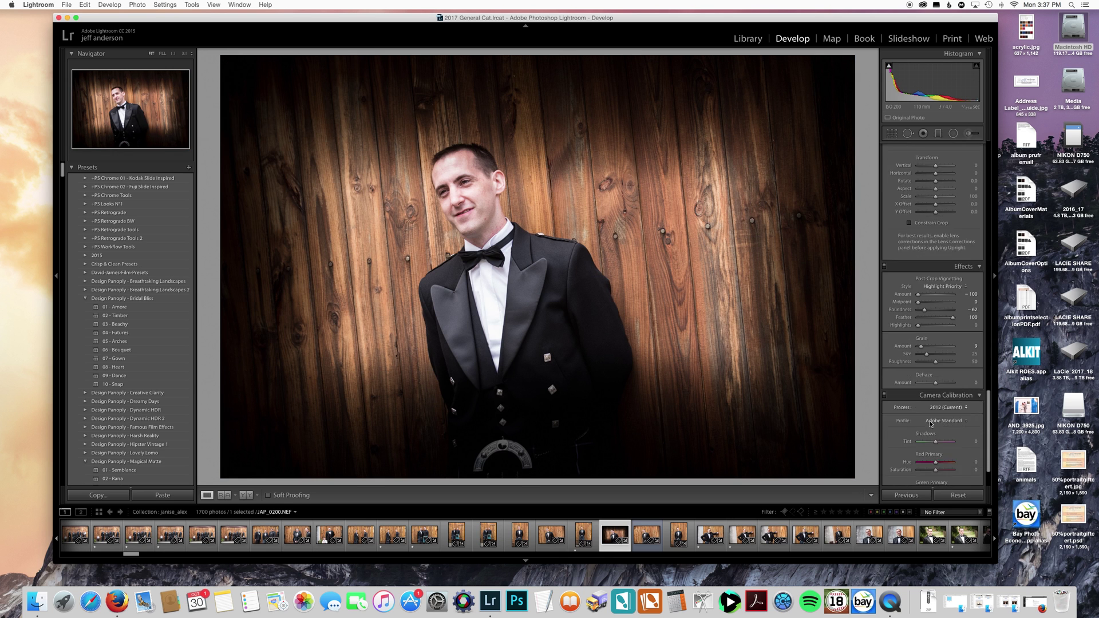
scroll(930, 424, "up", 15)
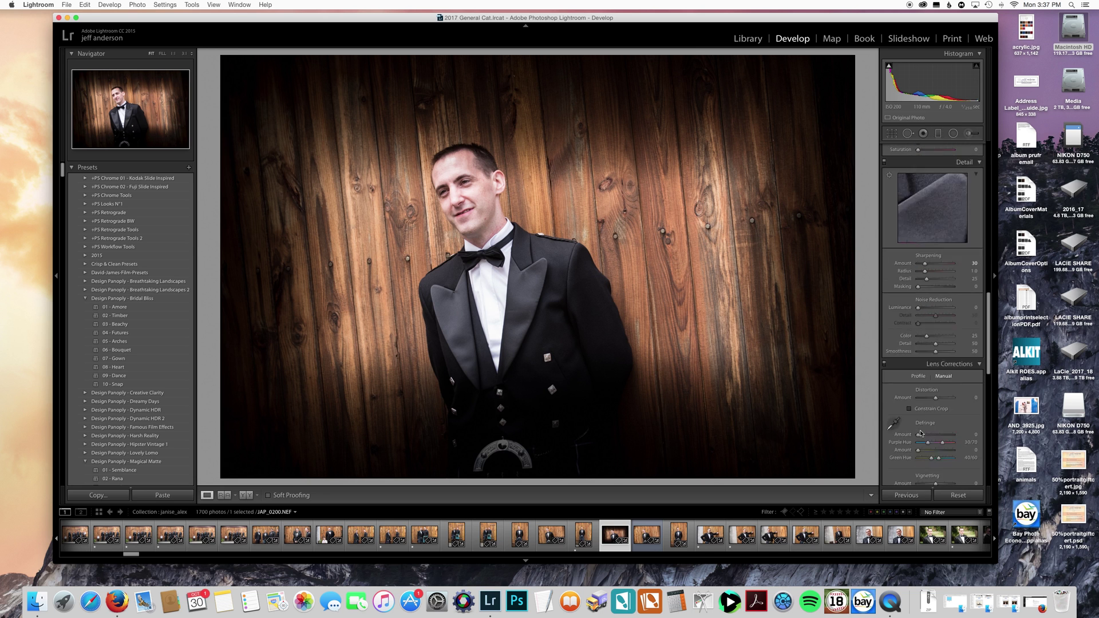
scroll(916, 437, "down", 2)
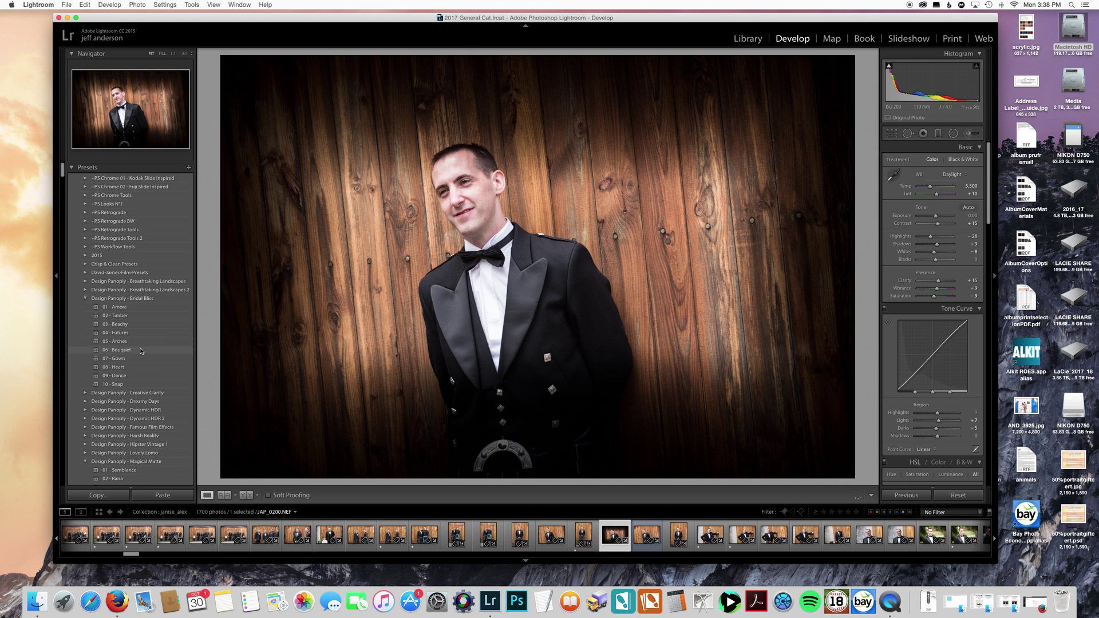
Revert through the edit history to the Black & White conversion, the −24 vignette amount, and the latest White Clipping adjustment.
scroll(141, 350, "down", 20)
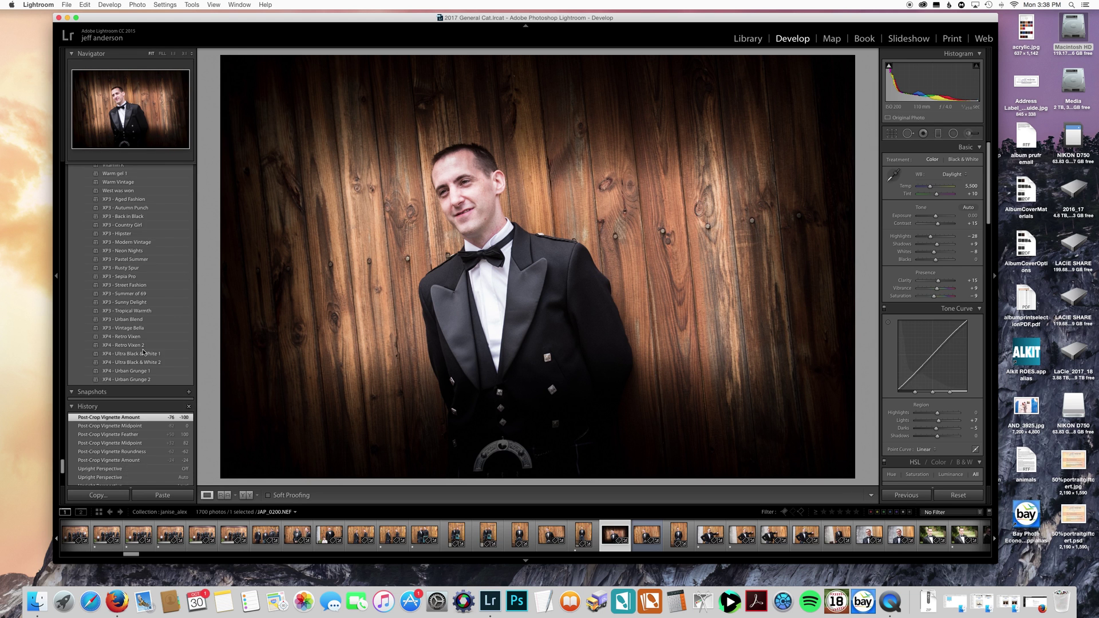
scroll(143, 352, "down", 15)
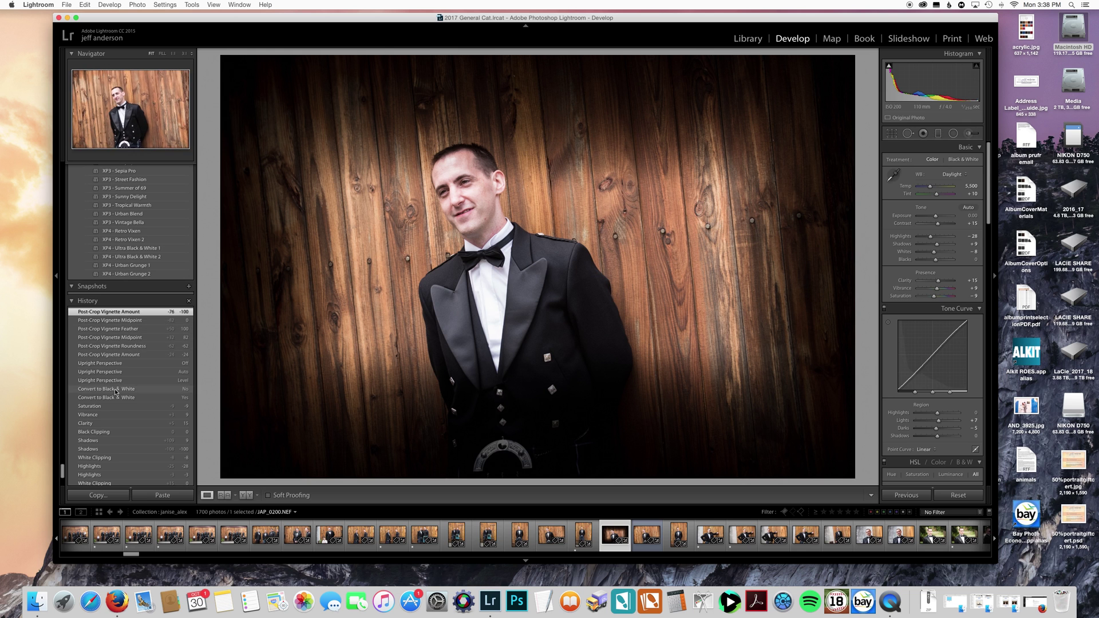
scroll(115, 392, "down", 3)
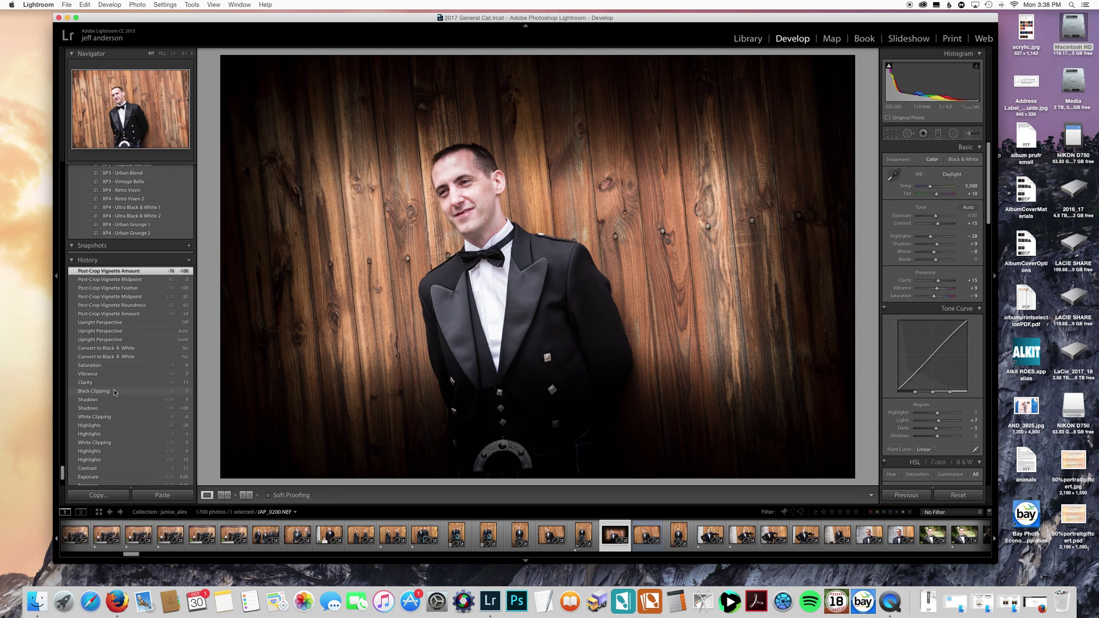
left_click(113, 357)
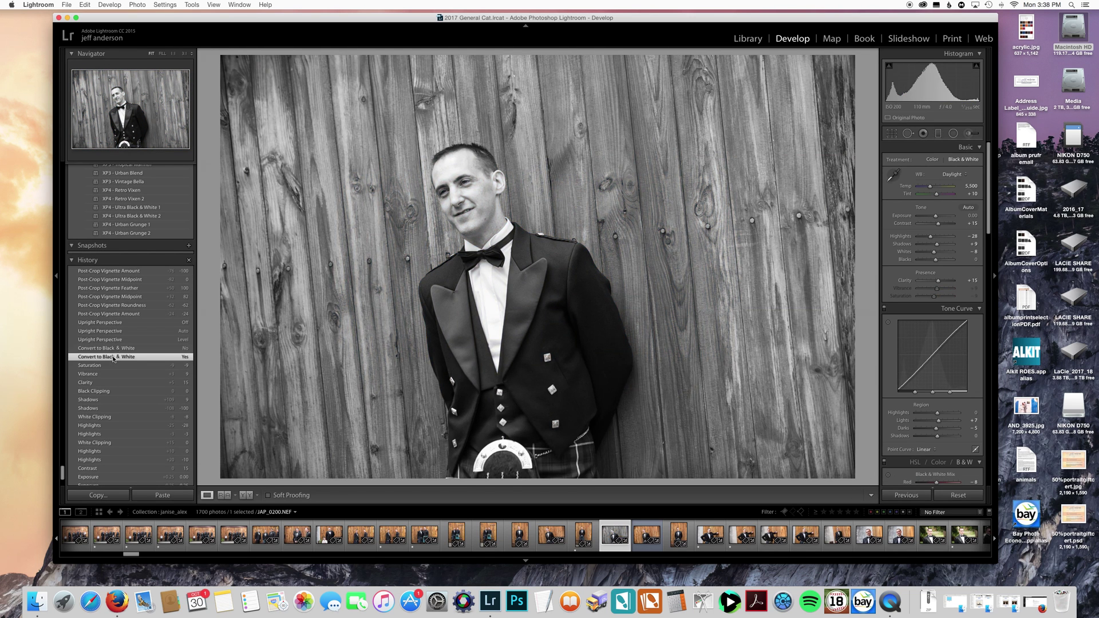
left_click(121, 314)
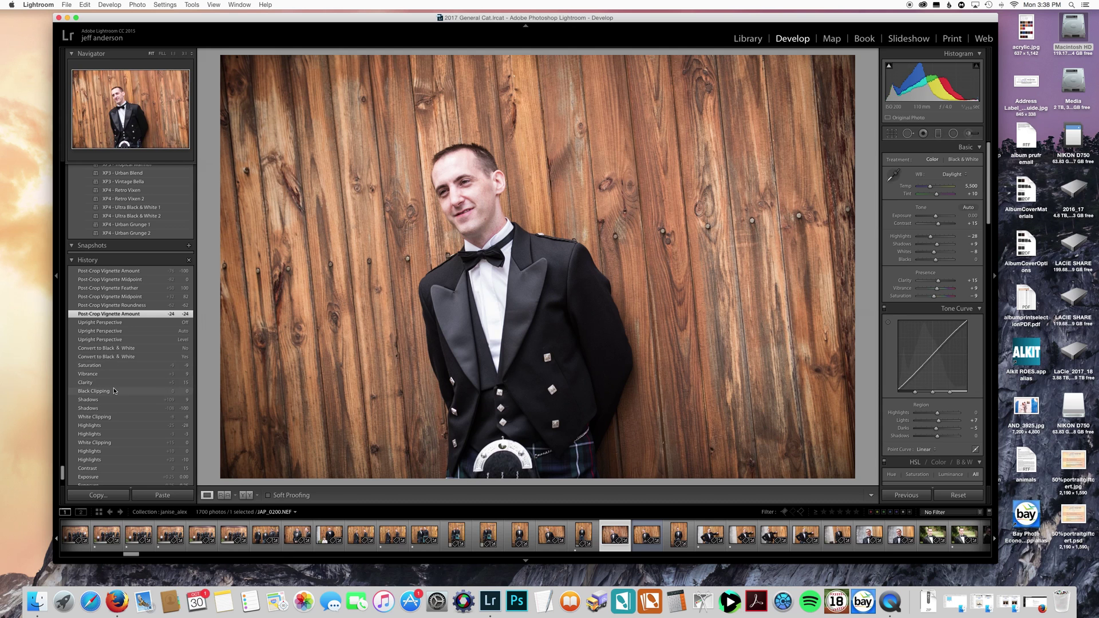
scroll(109, 434, "down", 3)
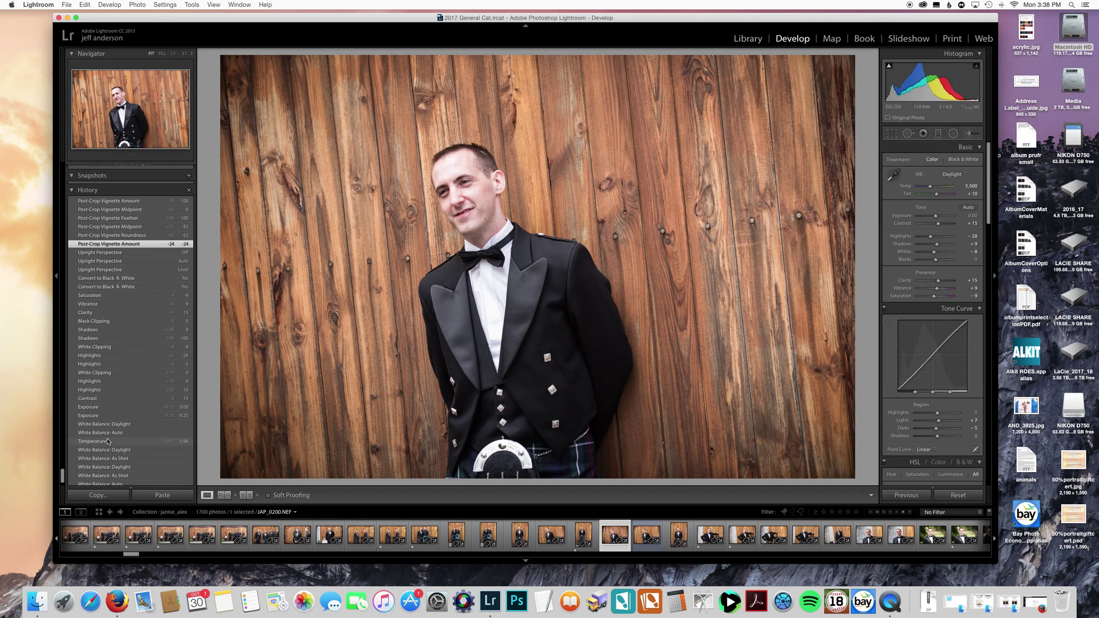
left_click(107, 347)
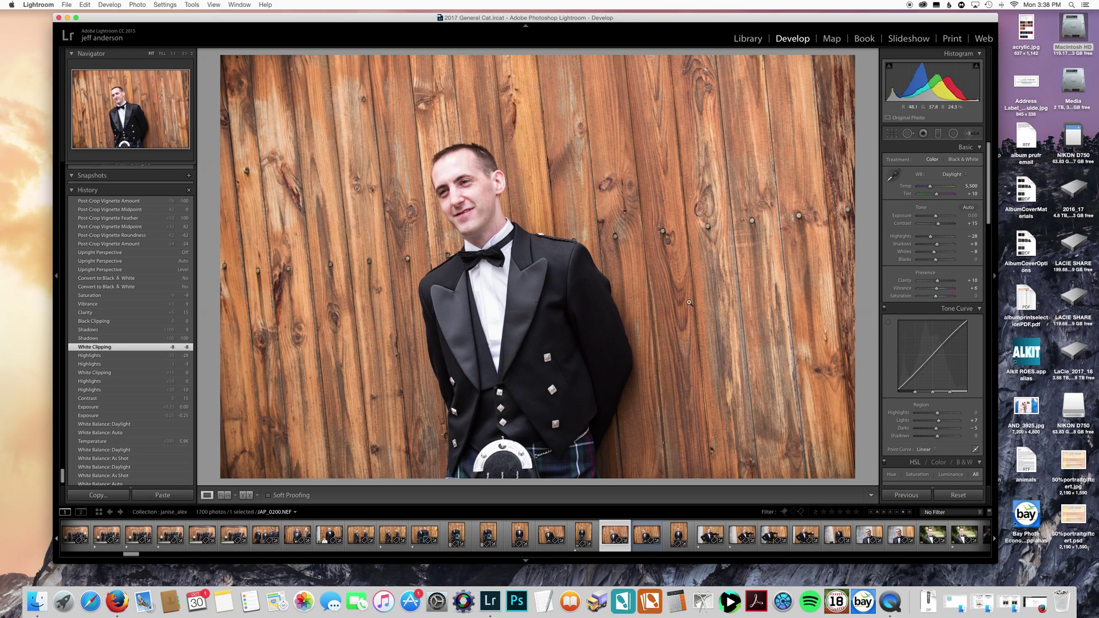
Reset all Develop settings of the photo.
scroll(927, 303, "down", 10)
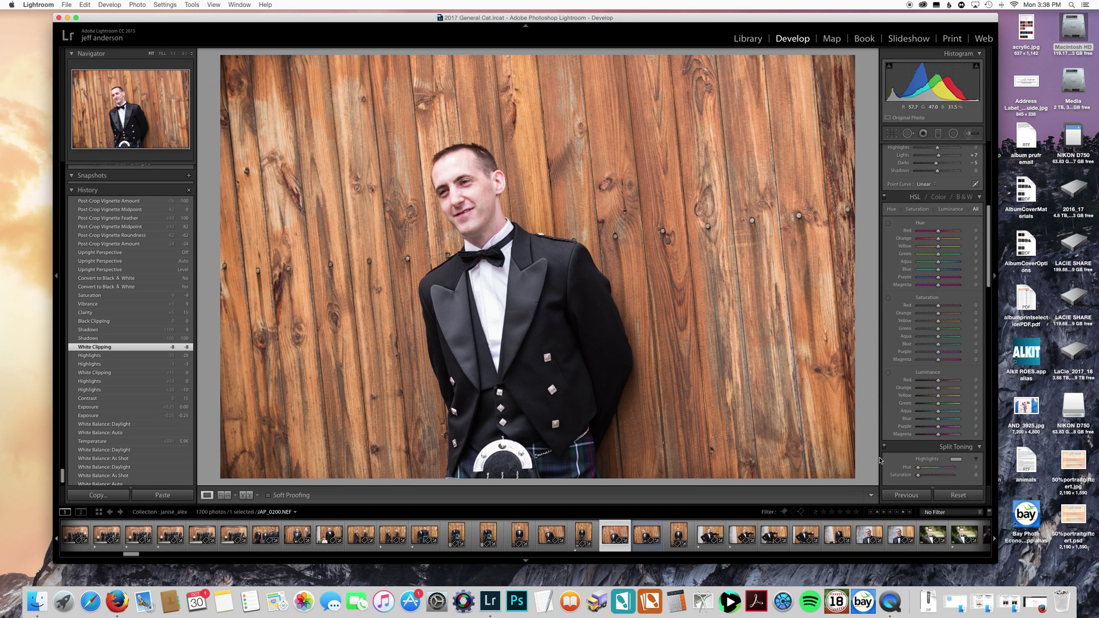
left_click(953, 501)
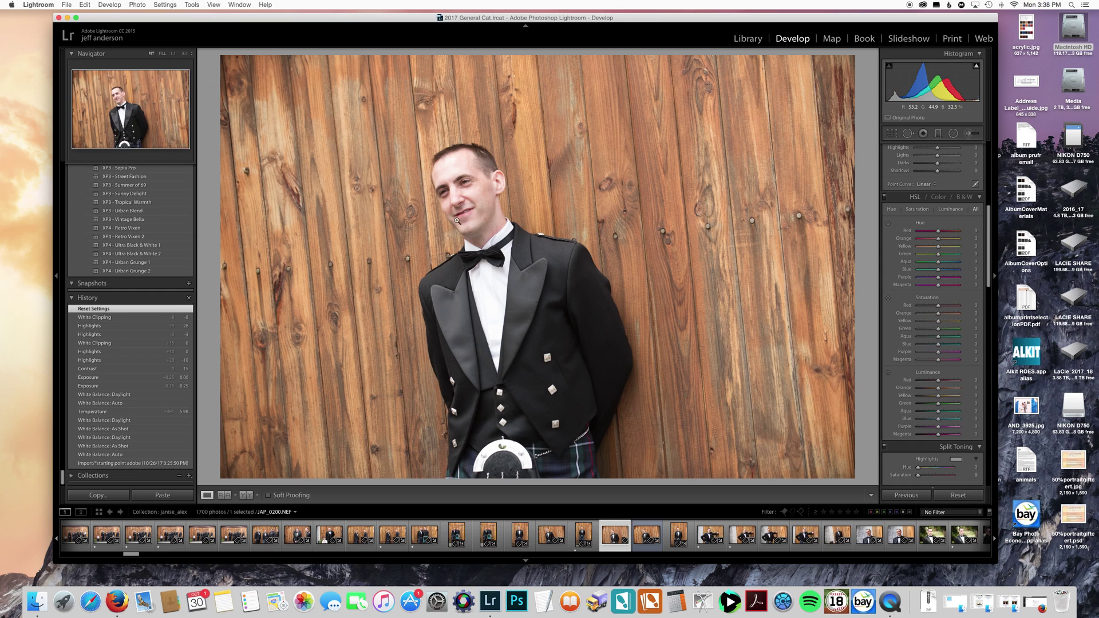
Look through the installed preset collections, from the Design Panoply sets to the User Presets, checking their previews on the photo.
scroll(121, 229, "up", 10)
scroll(122, 229, "up", 15)
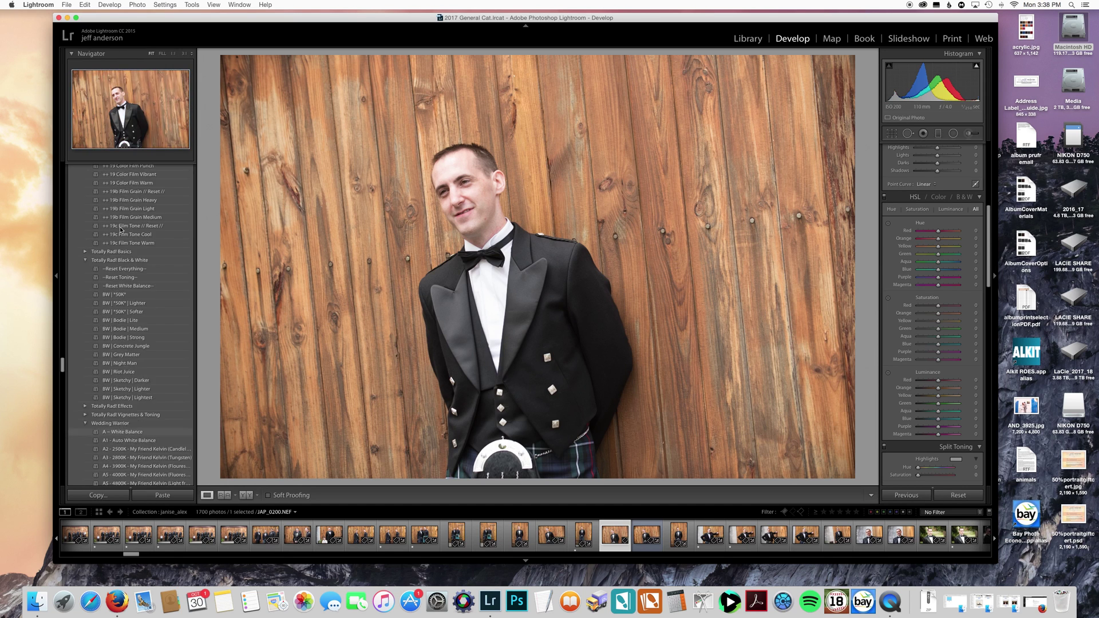
scroll(116, 234, "up", 10)
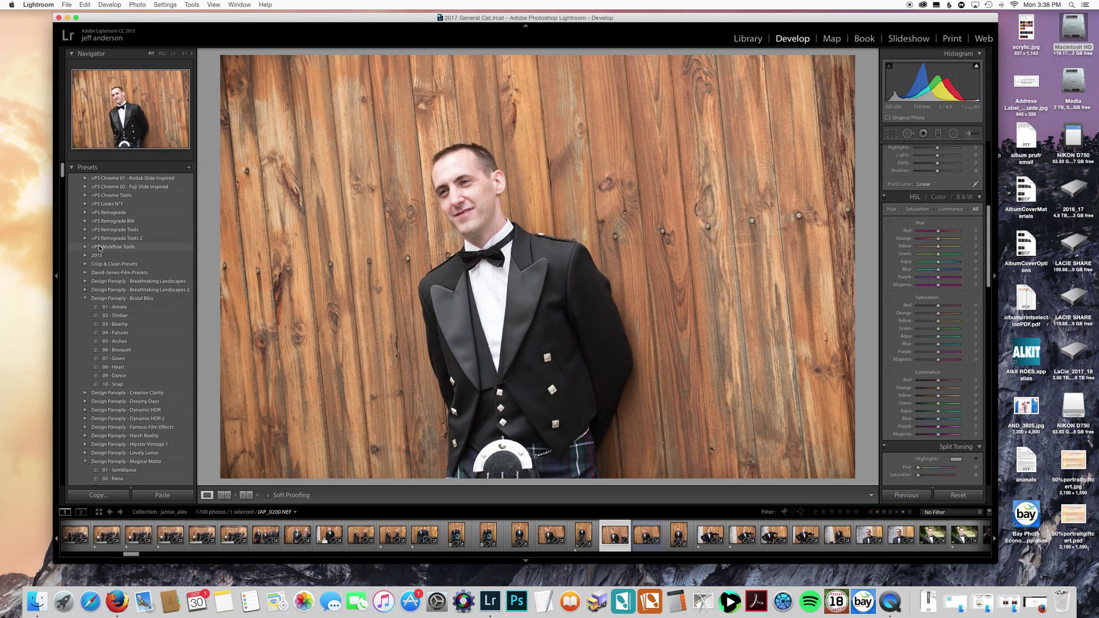
scroll(99, 248, "down", 2)
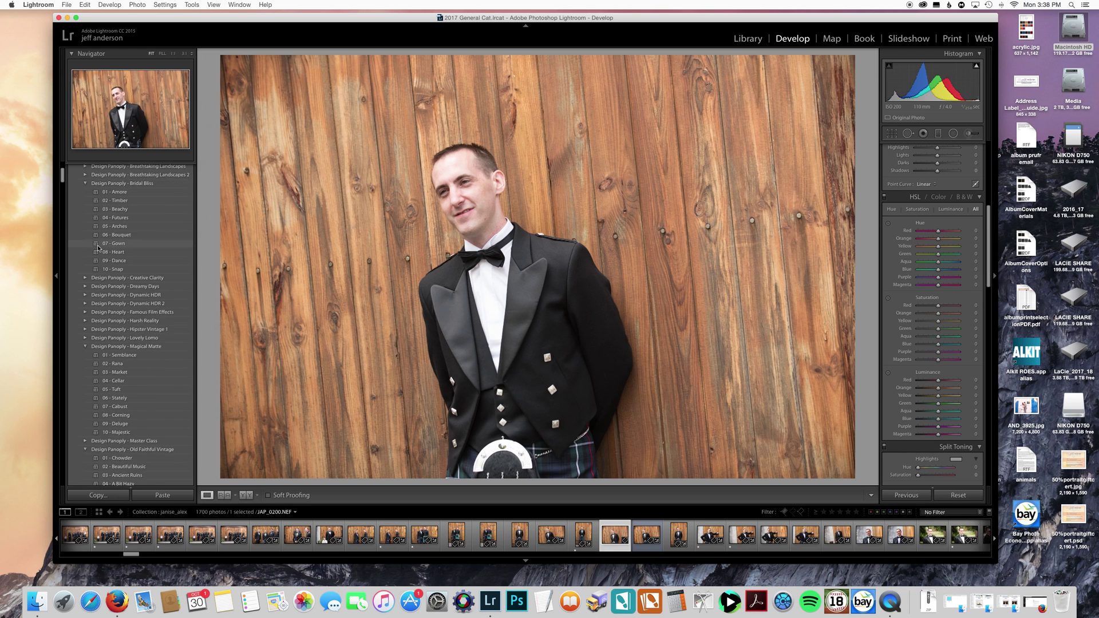
scroll(98, 248, "down", 5)
scroll(97, 249, "down", 10)
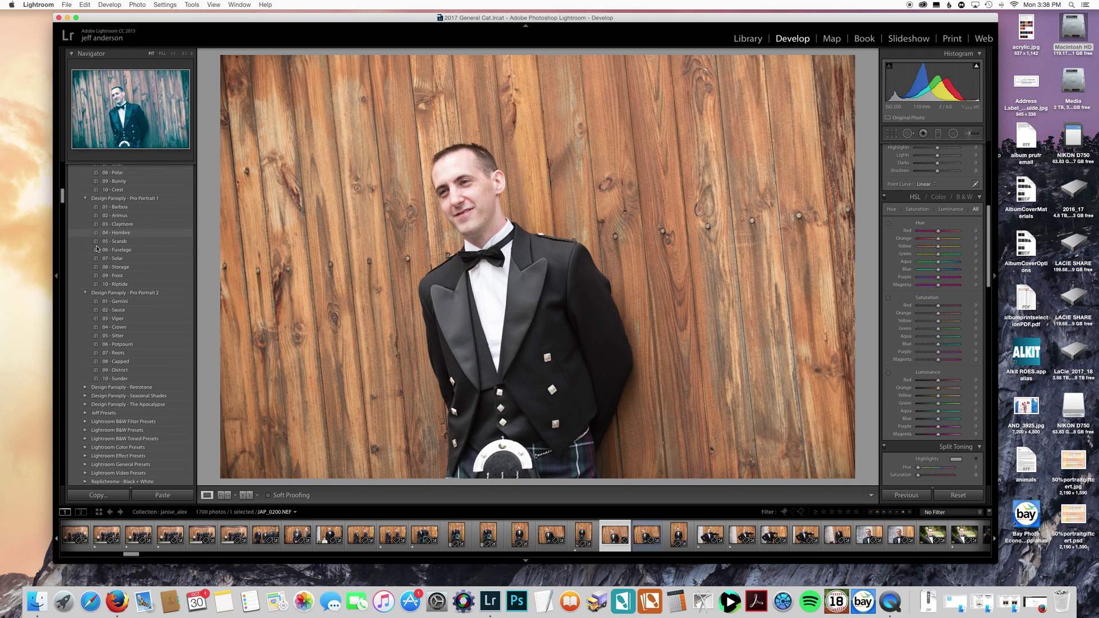
scroll(97, 249, "down", 2)
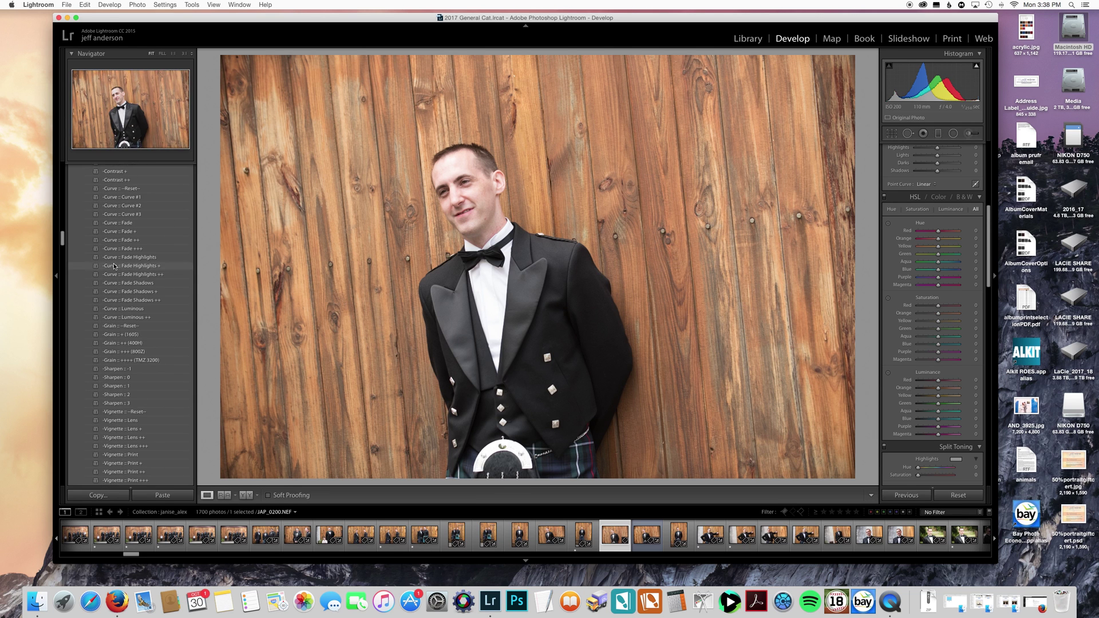
scroll(114, 266, "down", 12)
scroll(114, 266, "down", 20)
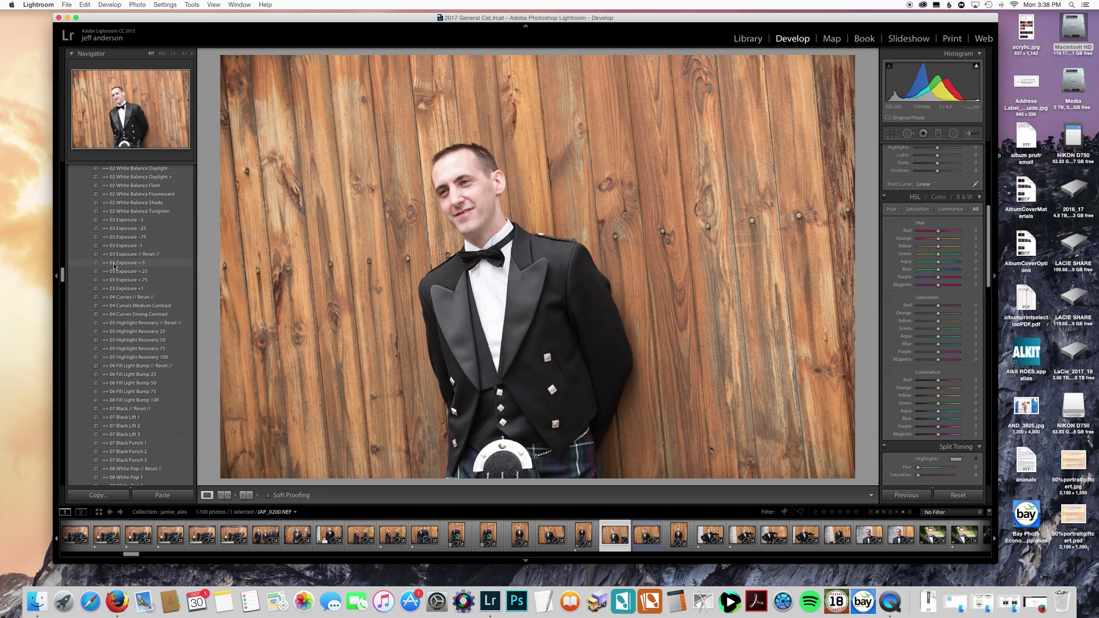
scroll(114, 266, "down", 20)
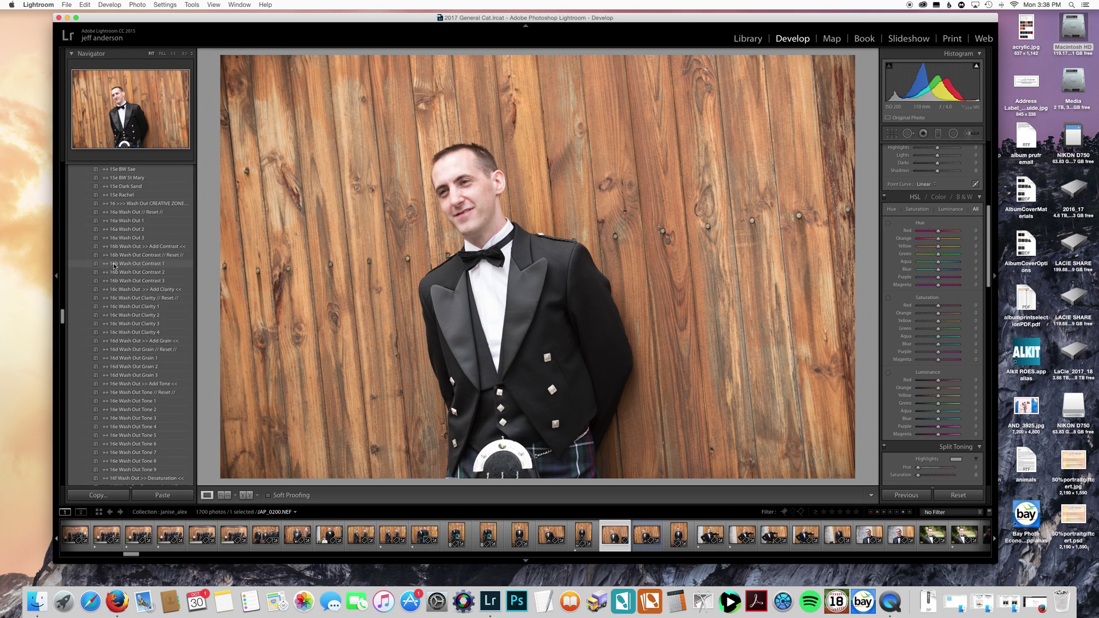
scroll(114, 265, "down", 15)
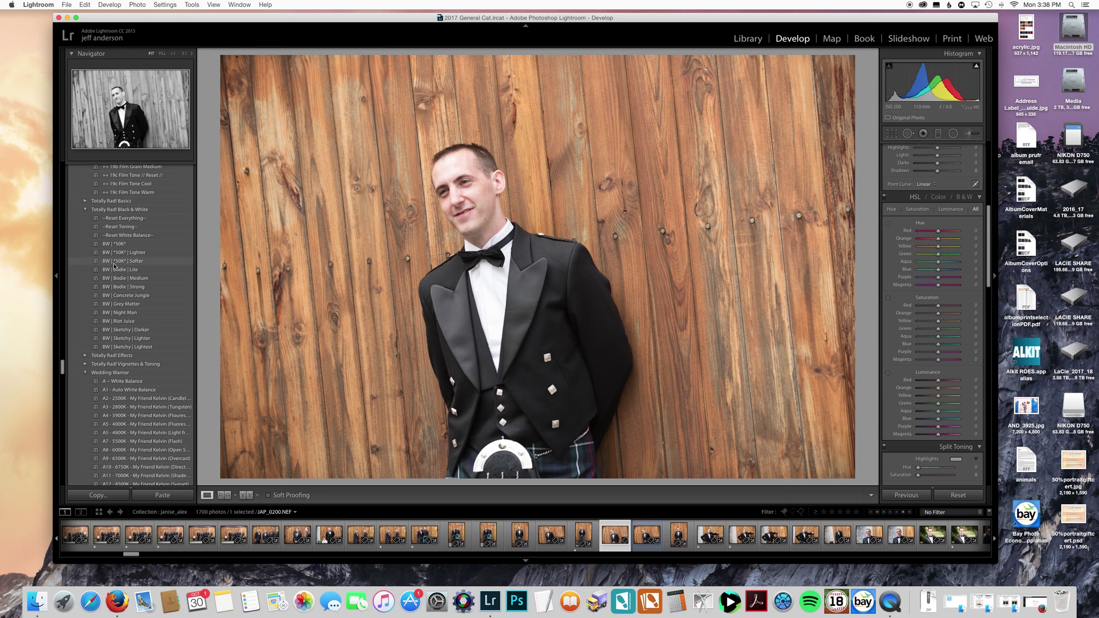
scroll(118, 262, "down", 10)
scroll(121, 291, "down", 5)
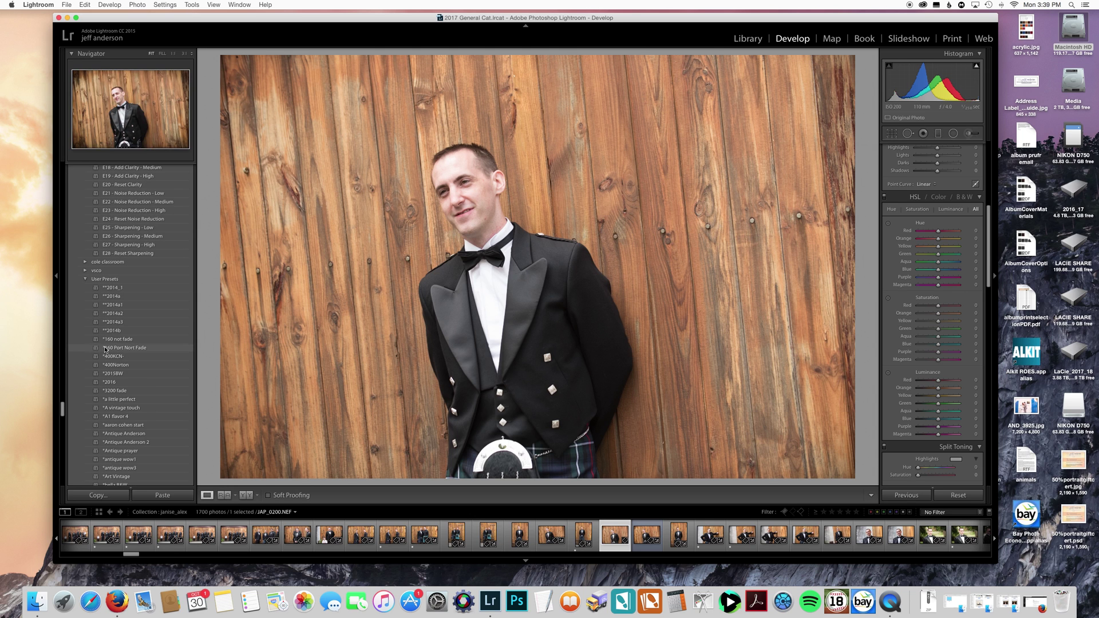
Try the *BW with creamy tone user preset, undo it, and apply the *BW Warm Tri-X 2015 preset.
scroll(135, 428, "down", 1)
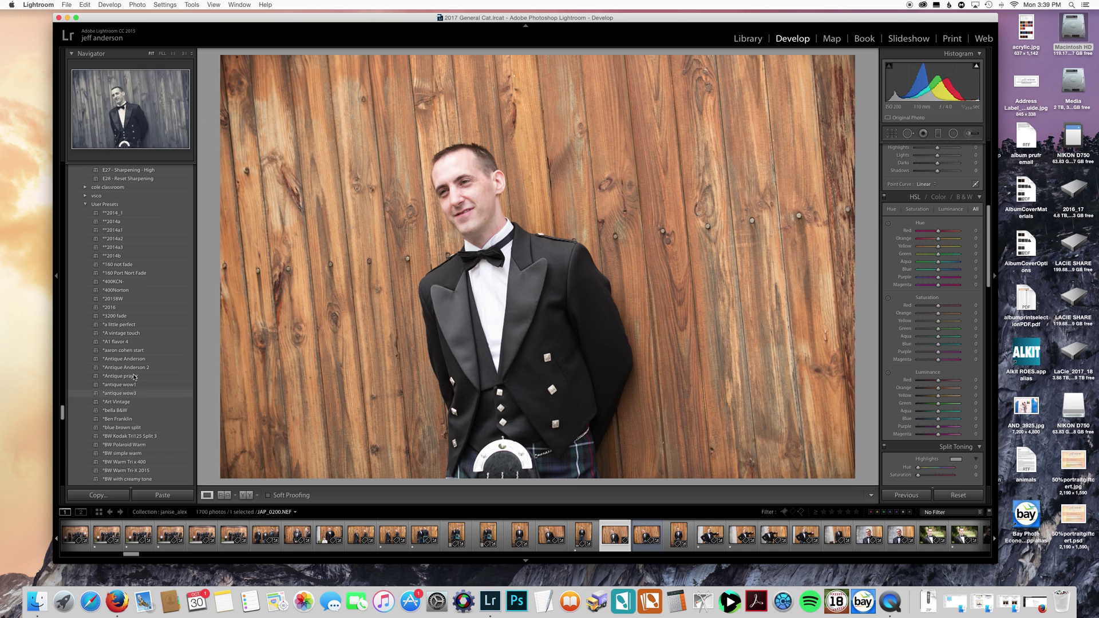
scroll(135, 444, "down", 2)
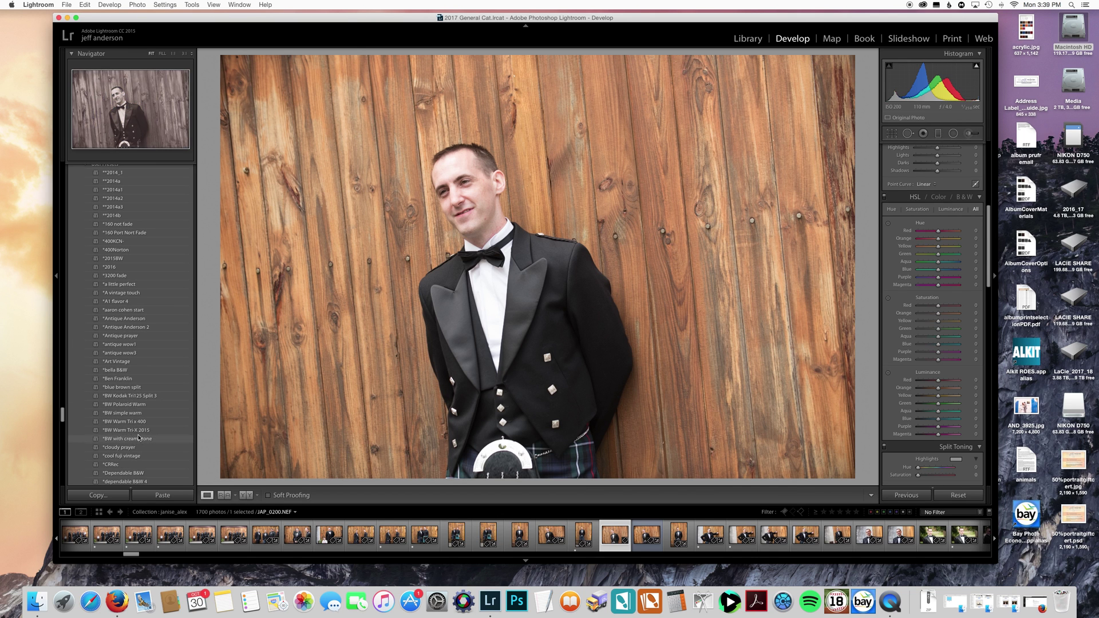
left_click(135, 440)
key("super+z")
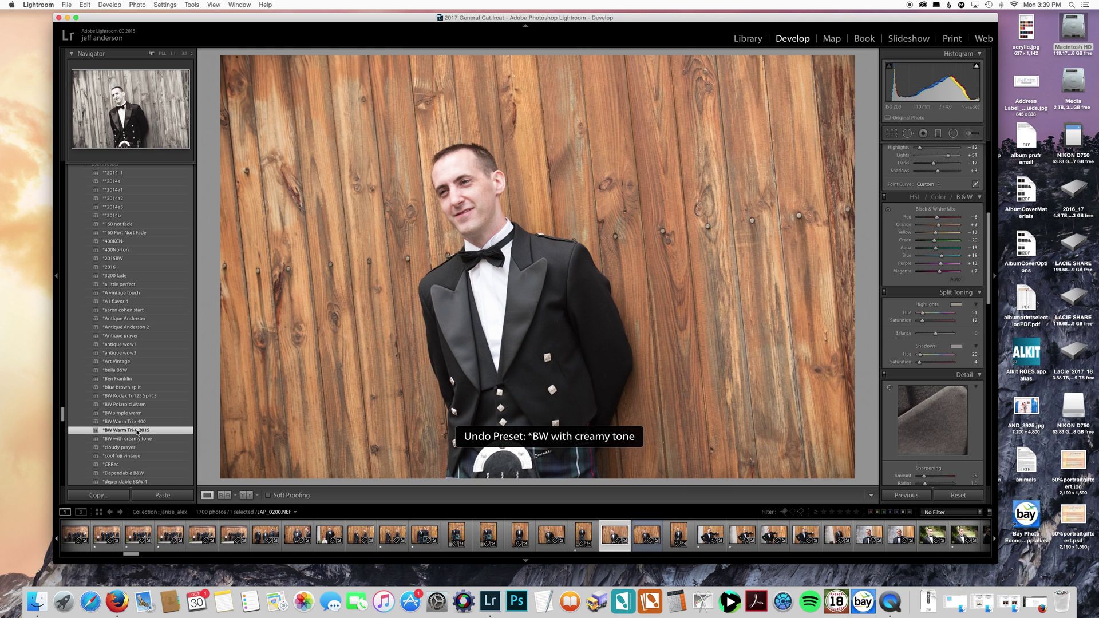
left_click(137, 431)
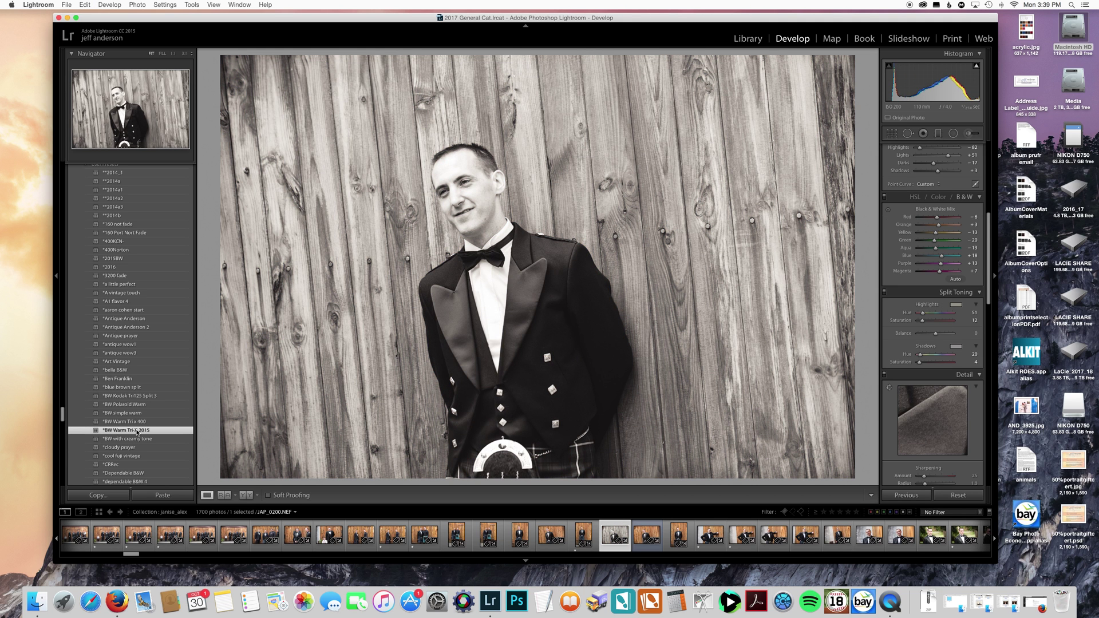
Crop the photo to the 4 x 5 / 8 x 10 aspect with the groom left of centre, and reset all Develop settings.
left_click(895, 134)
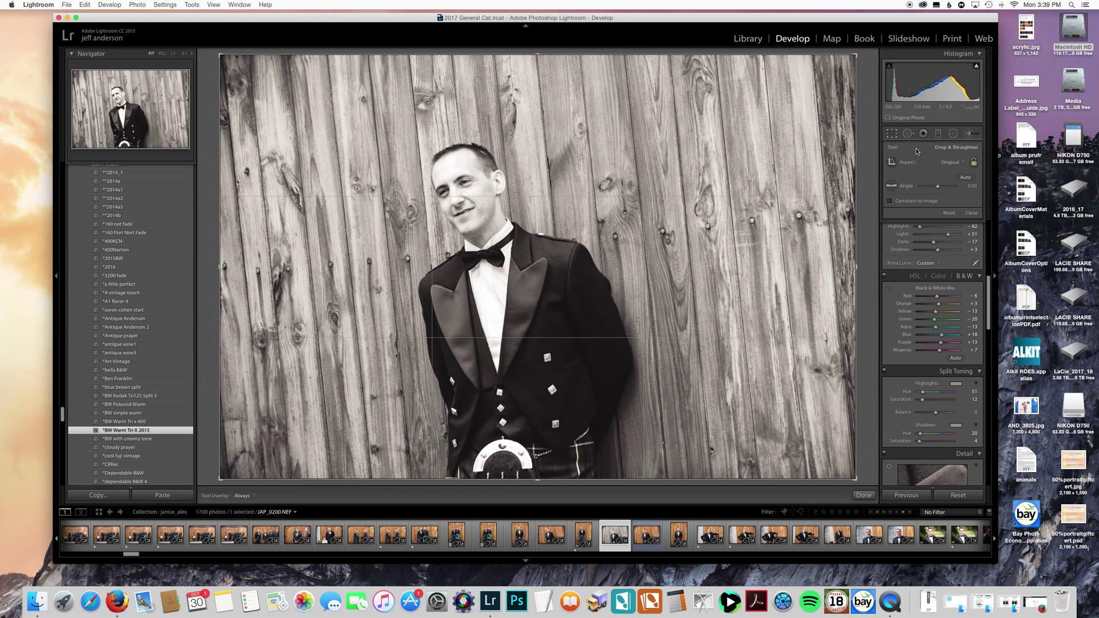
left_click(962, 163)
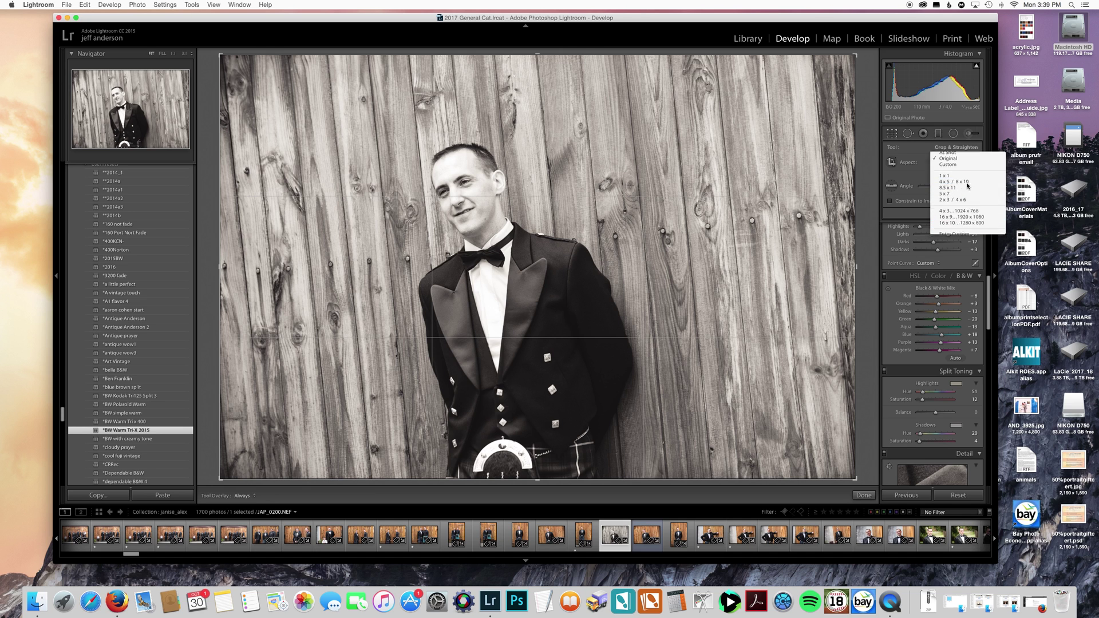
left_click(963, 184)
left_click_drag(564, 160, 578, 126)
left_click_drag(598, 189, 493, 190)
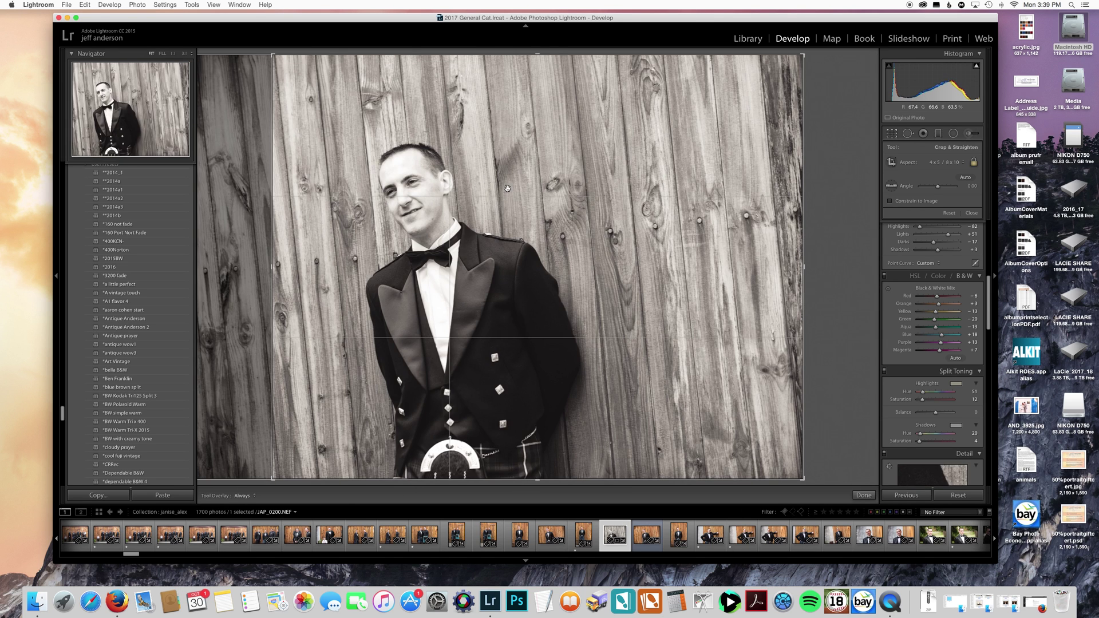
left_click(972, 213)
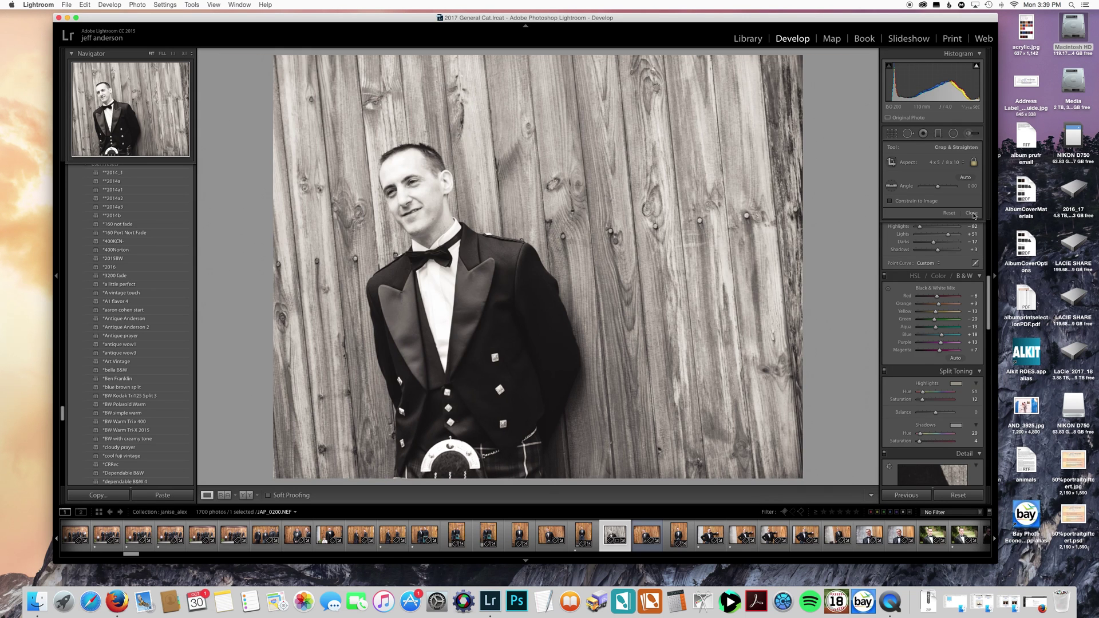
left_click(961, 495)
Crop the color photo to the 4 x 5 / 8 x 10 aspect, placing the groom left of the frame's centre.
left_click(891, 134)
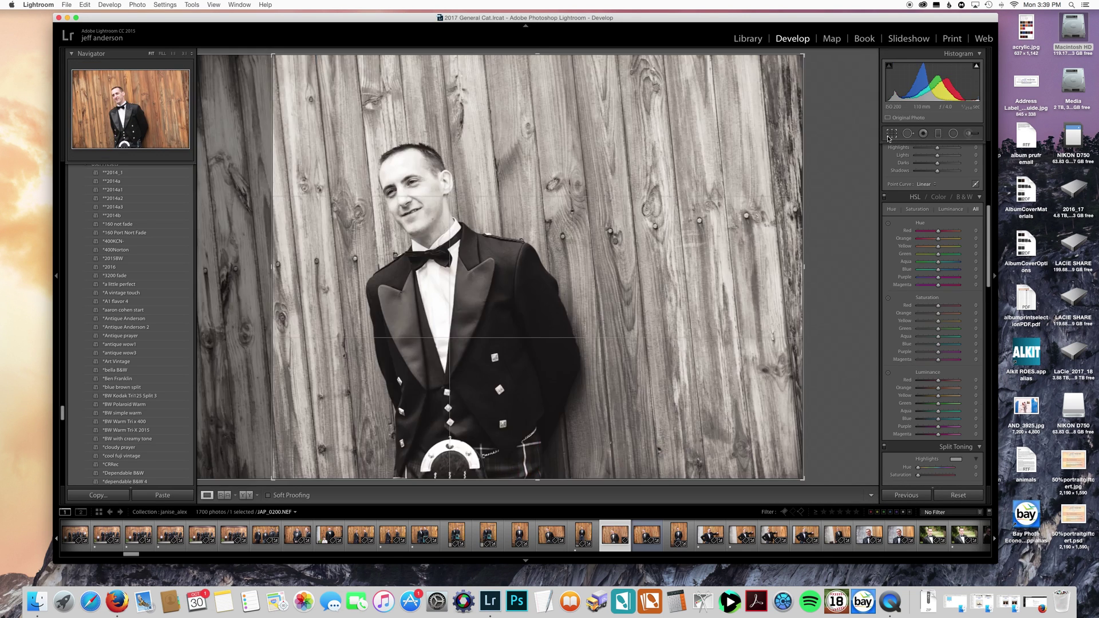
left_click(891, 162)
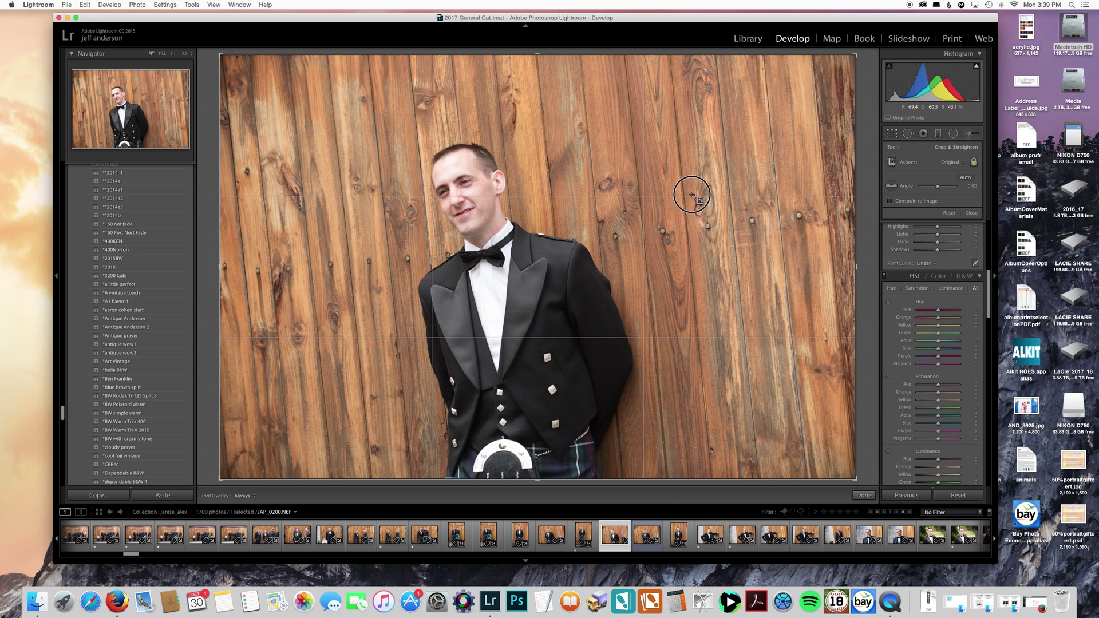
left_click(961, 161)
left_click(960, 170)
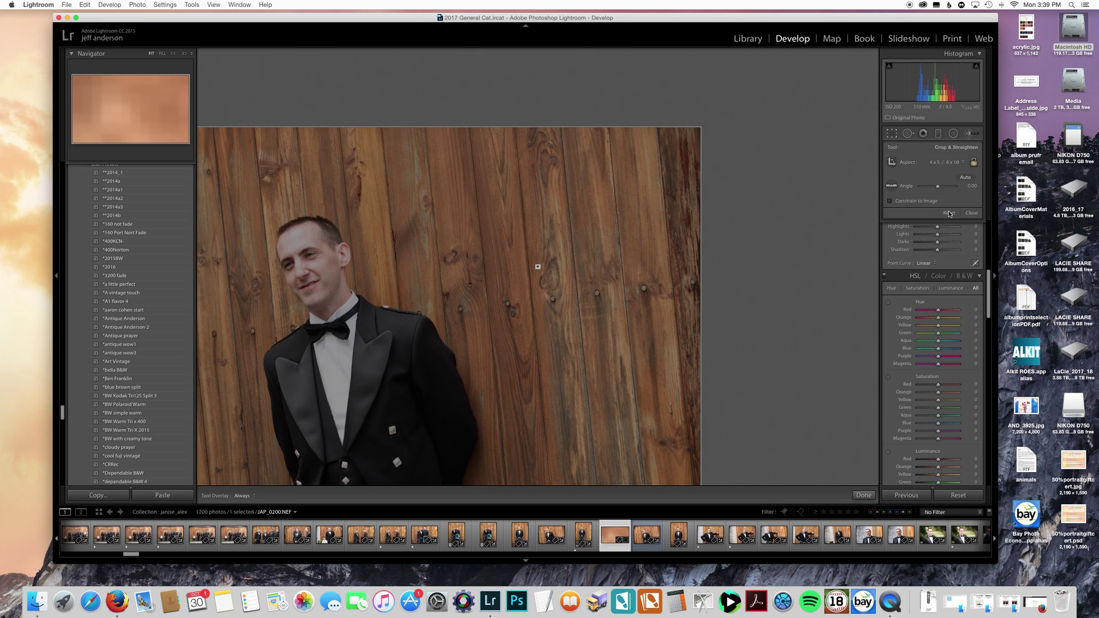
left_click(949, 214)
left_click(965, 165)
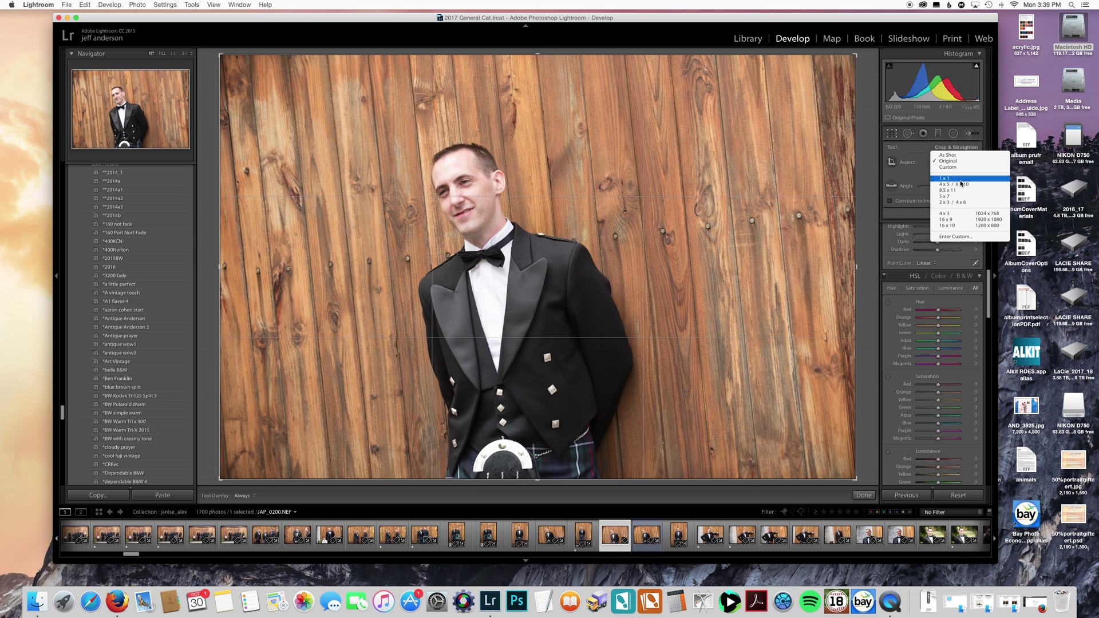
left_click(954, 184)
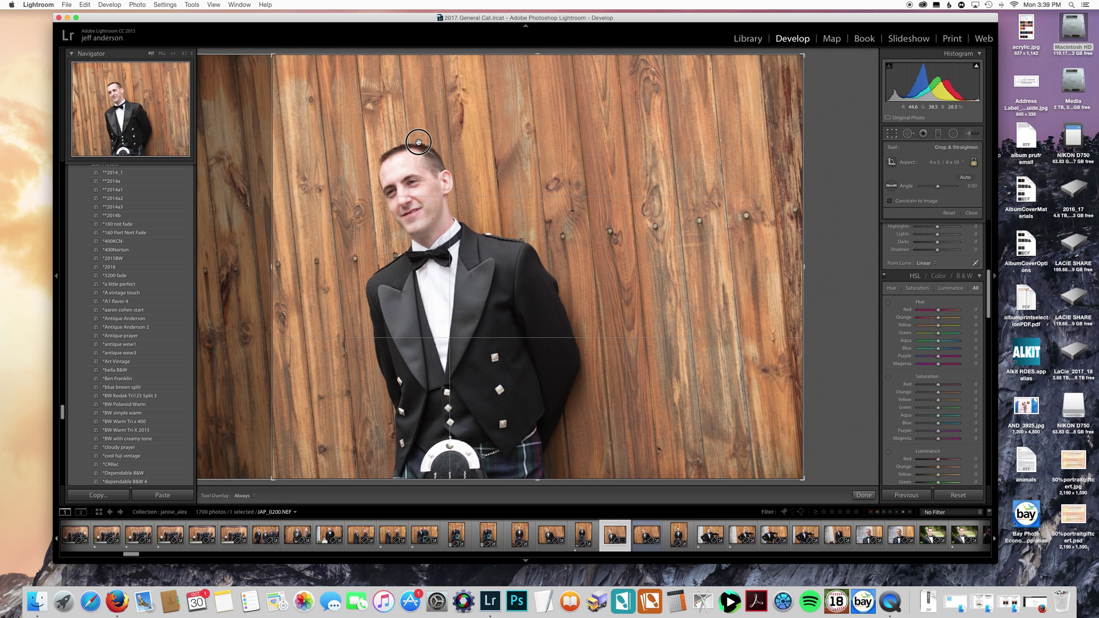
mouse_move(434, 143)
left_mouse_down()
mouse_move(586, 145)
mouse_move(418, 132)
left_mouse_up()
key("Return")
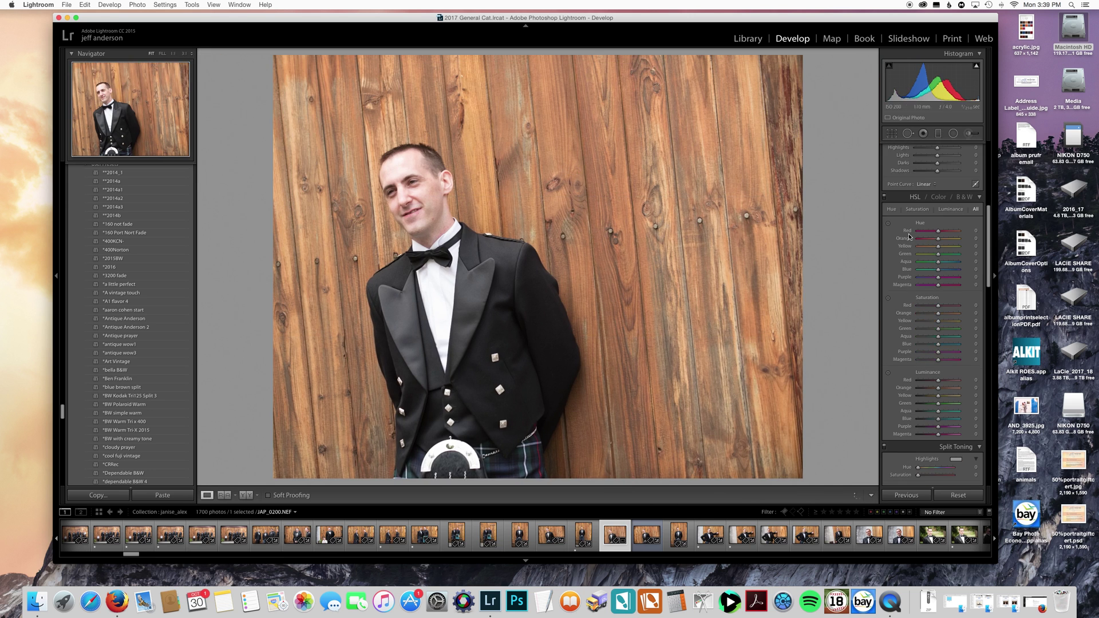
Apply the C8 - Boost preset and set Highlights to −21, Shadows to +30 and Whites to −24.
scroll(909, 235, "up", 5)
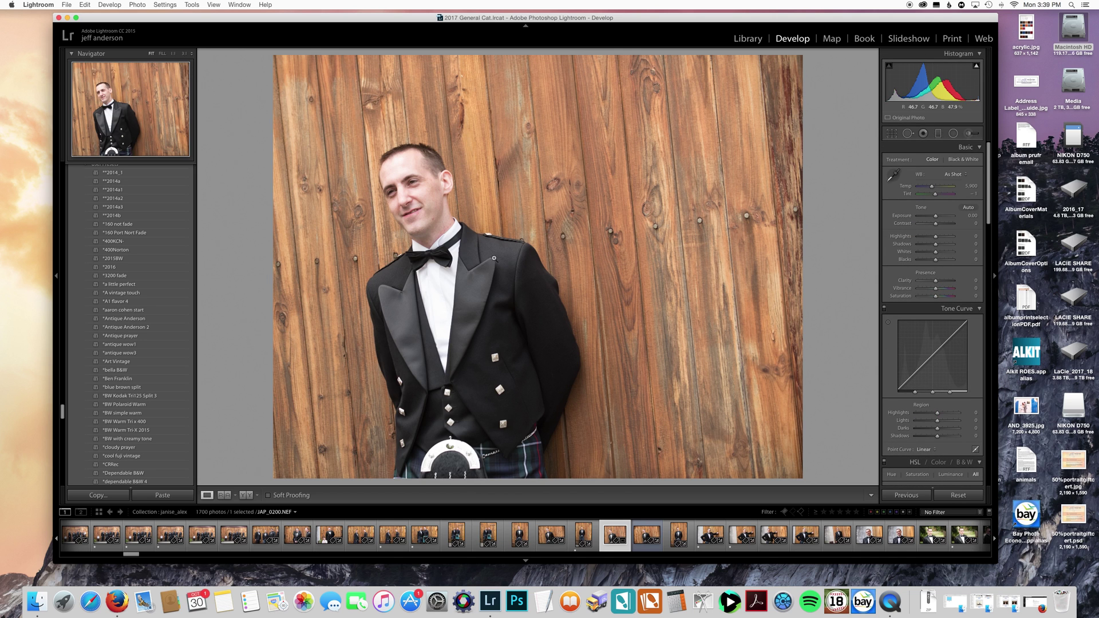
scroll(142, 250, "up", 8)
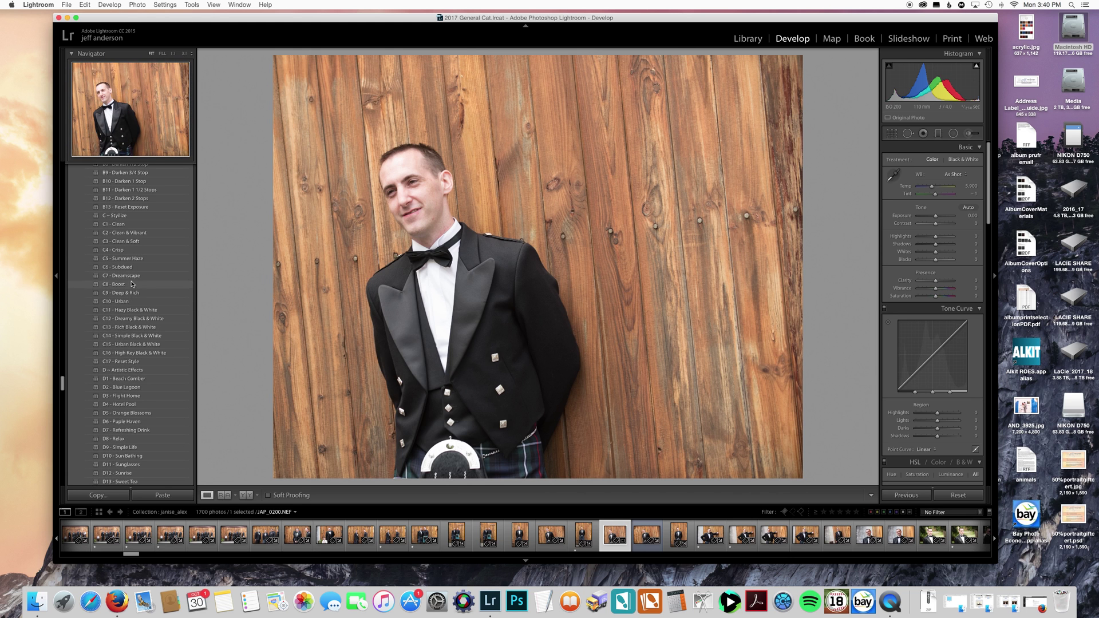
left_click(132, 284)
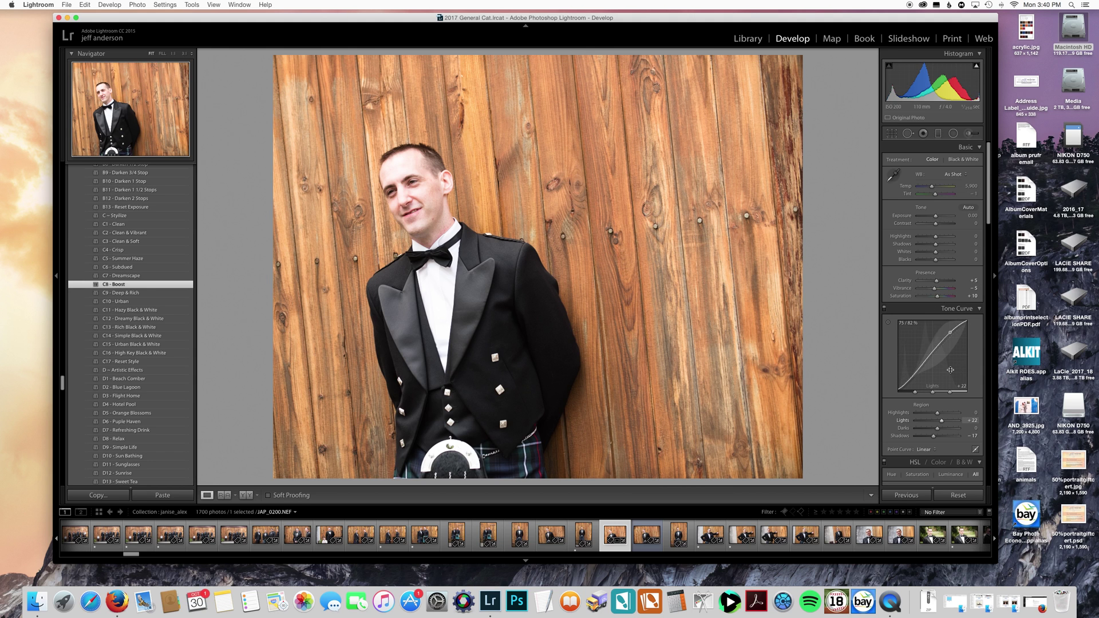
mouse_move(936, 243)
left_mouse_down()
mouse_move(932, 235)
mouse_move(931, 254)
mouse_move(939, 244)
left_mouse_up()
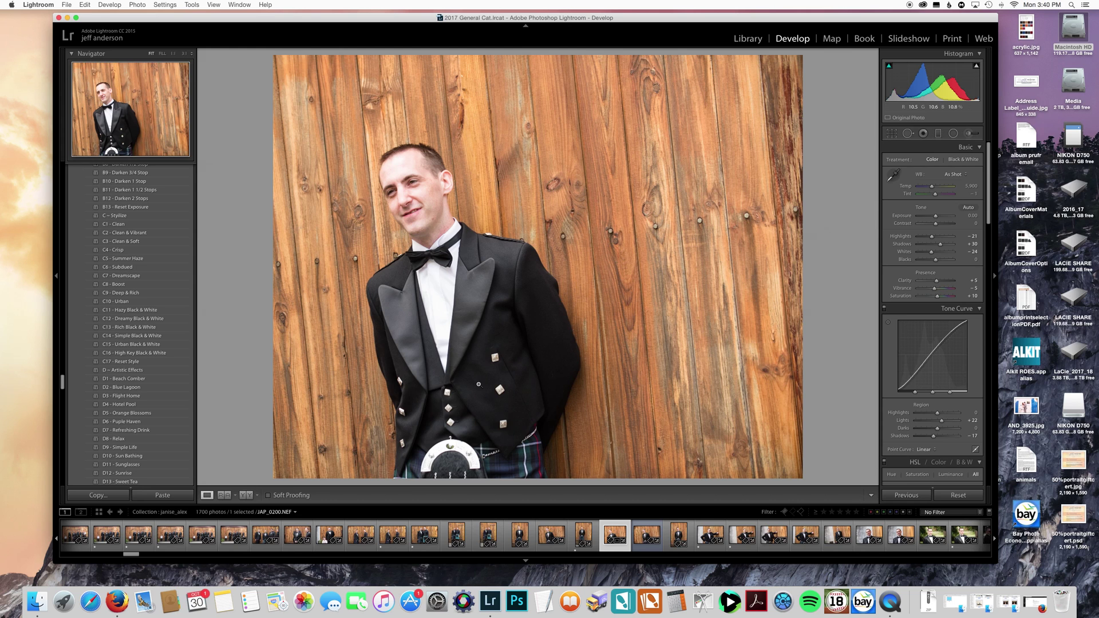
Show the before and after versions side by side, and set the white balance to Daylight after trying Auto.
key("y")
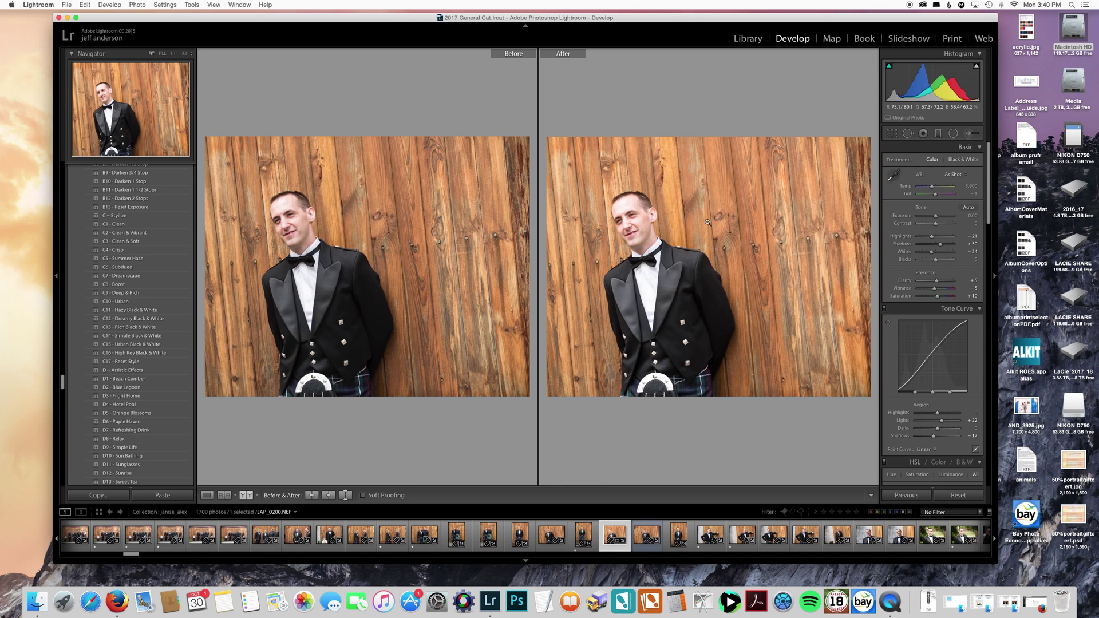
left_click(964, 175)
left_click(956, 173)
left_click(964, 175)
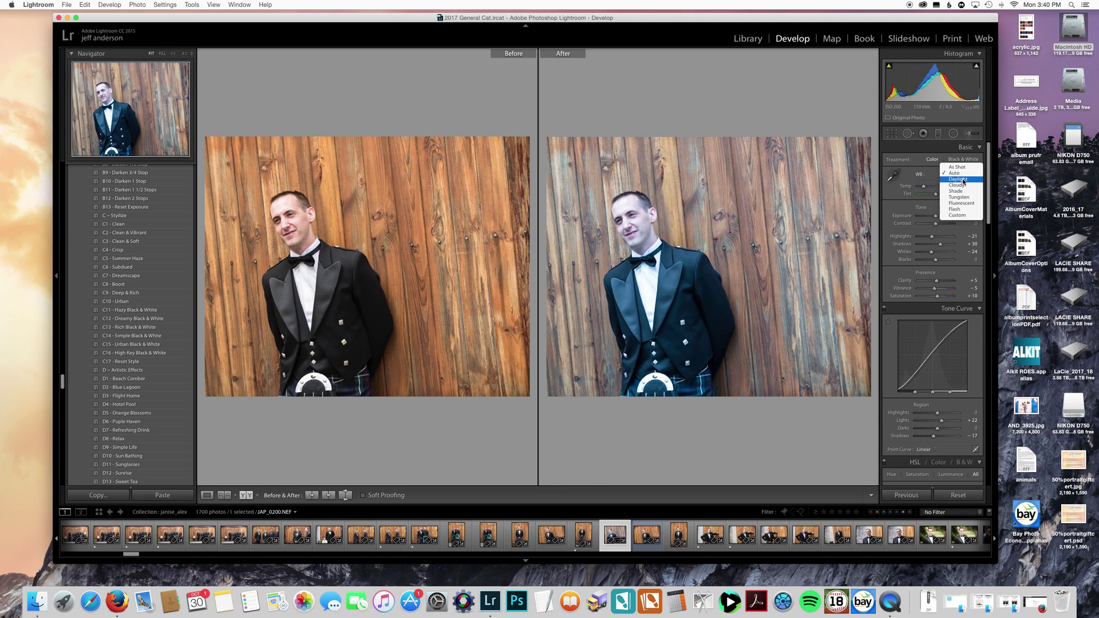
left_click(962, 180)
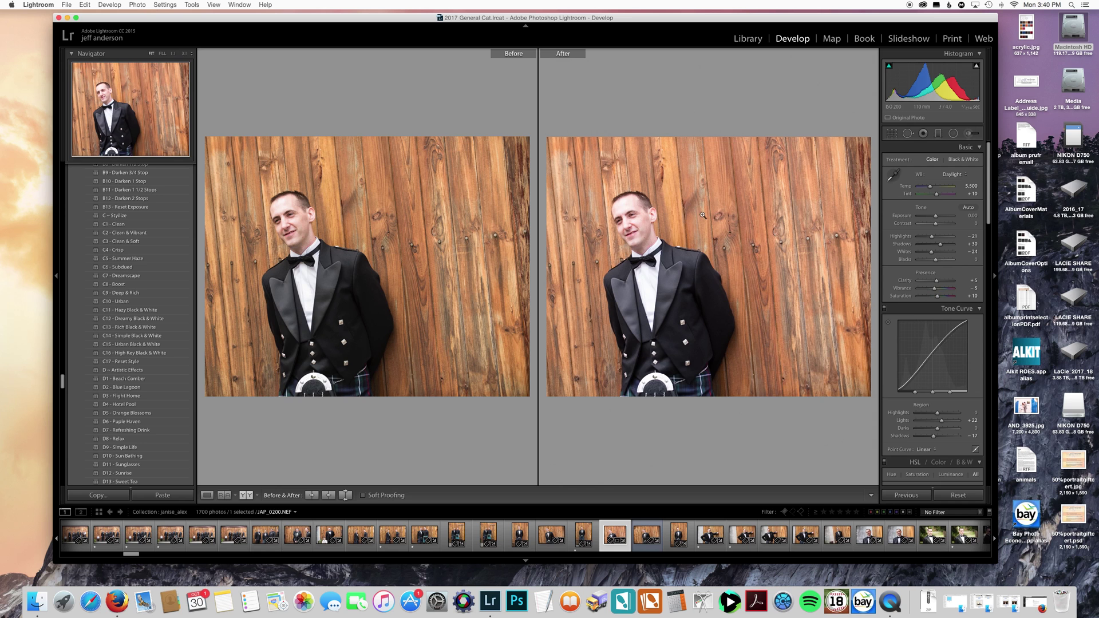
Compare the skin tones of the groom's face close up in the before and after versions, and return to the single view.
left_click(638, 219)
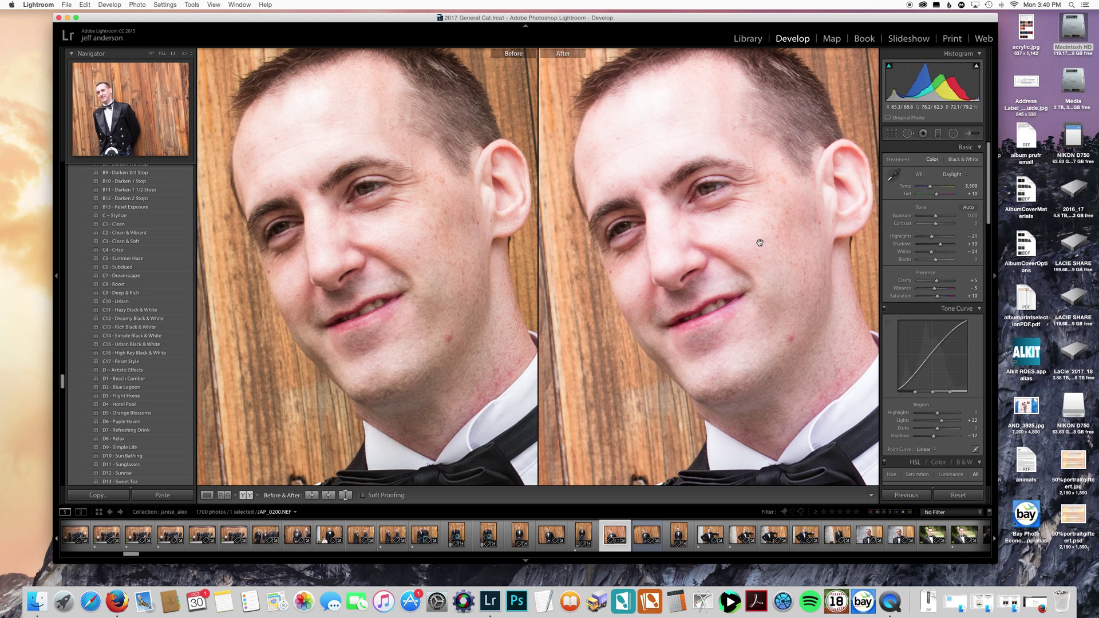
left_click_drag(761, 235, 740, 298)
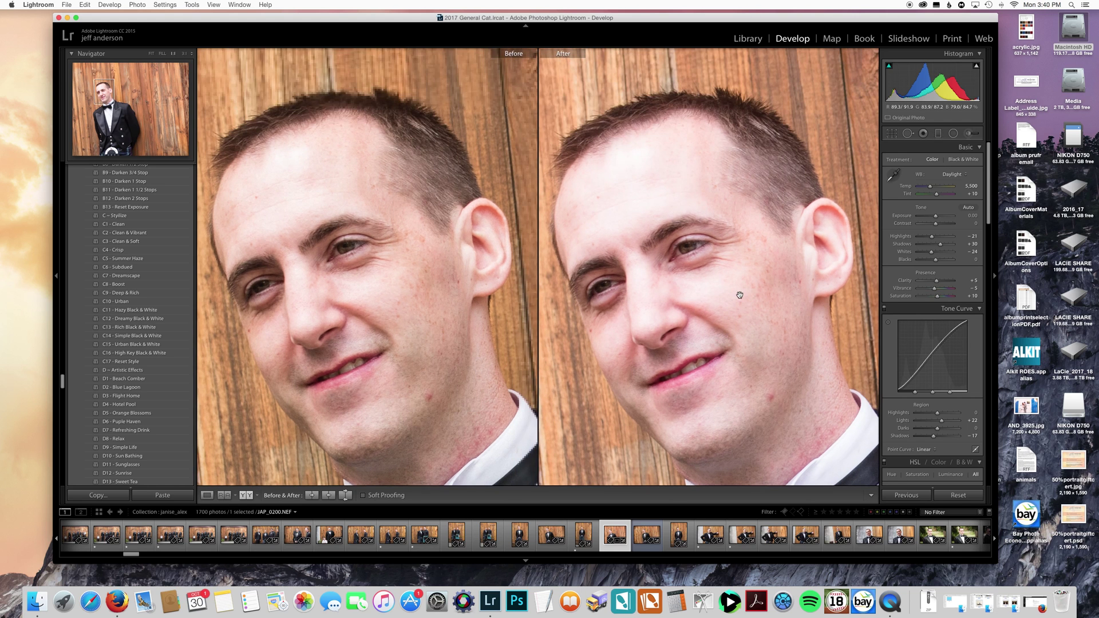
left_click(741, 296)
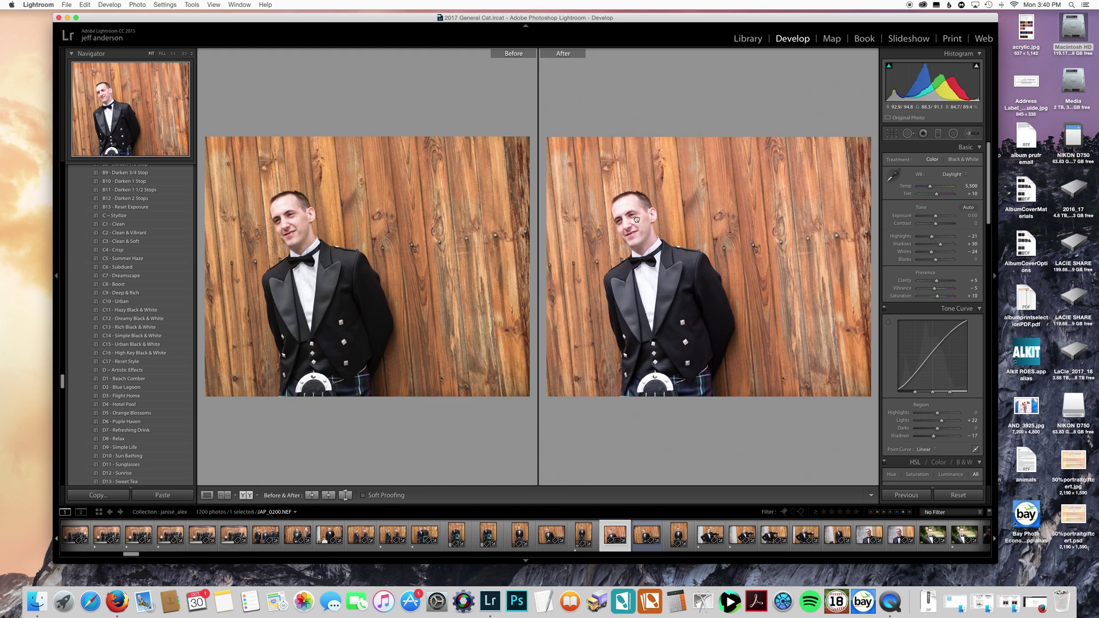
left_click(635, 224)
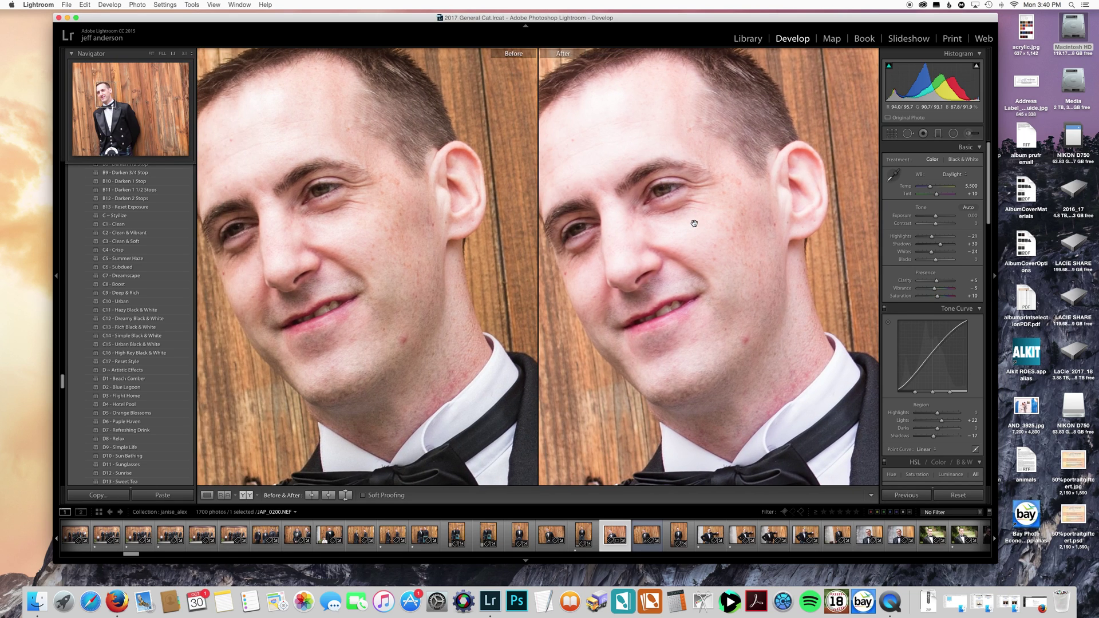
left_click(694, 224)
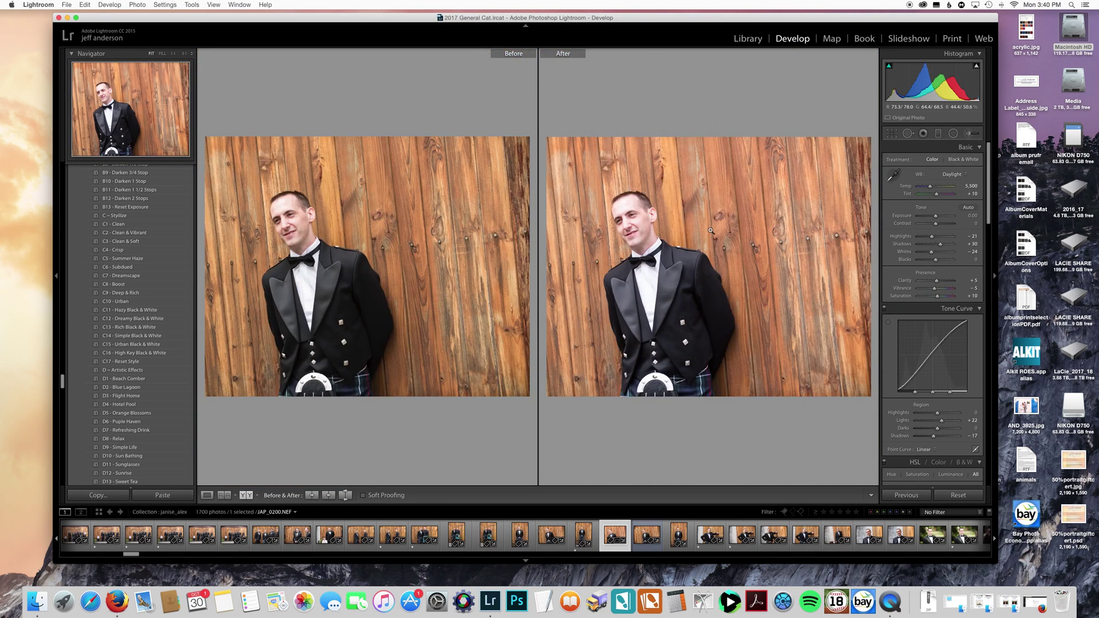
key("y")
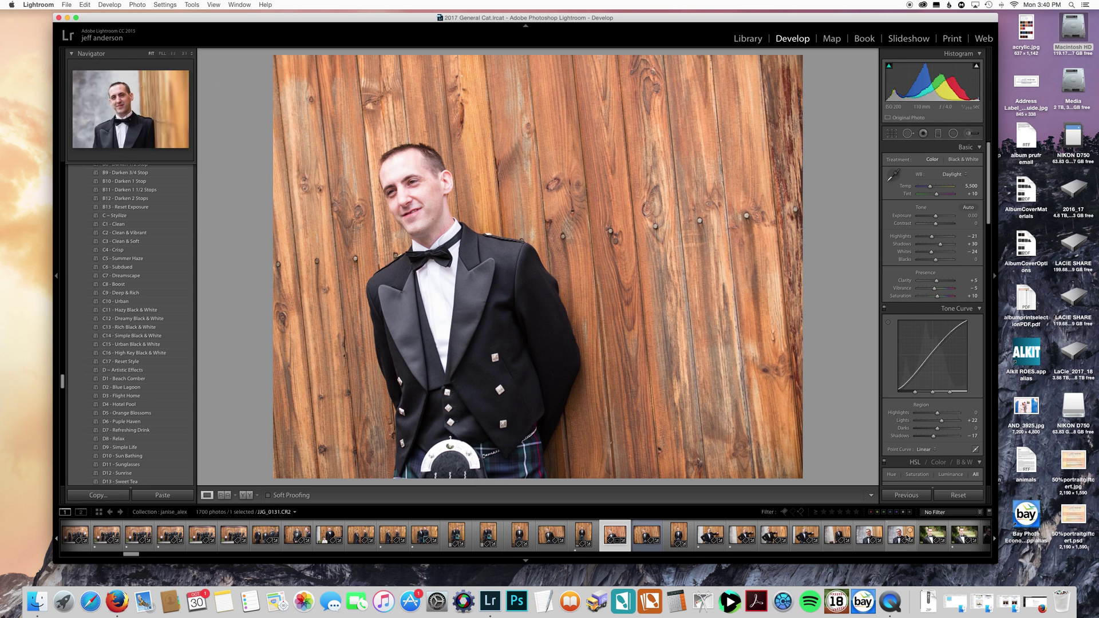
Synchronize all Develop settings except Crop from the edited photo to five other filmstrip photos, and check one of them.
left_click(679, 538, "super")
left_click(806, 536, "super")
left_click(846, 536, "super")
left_click(869, 537, "super")
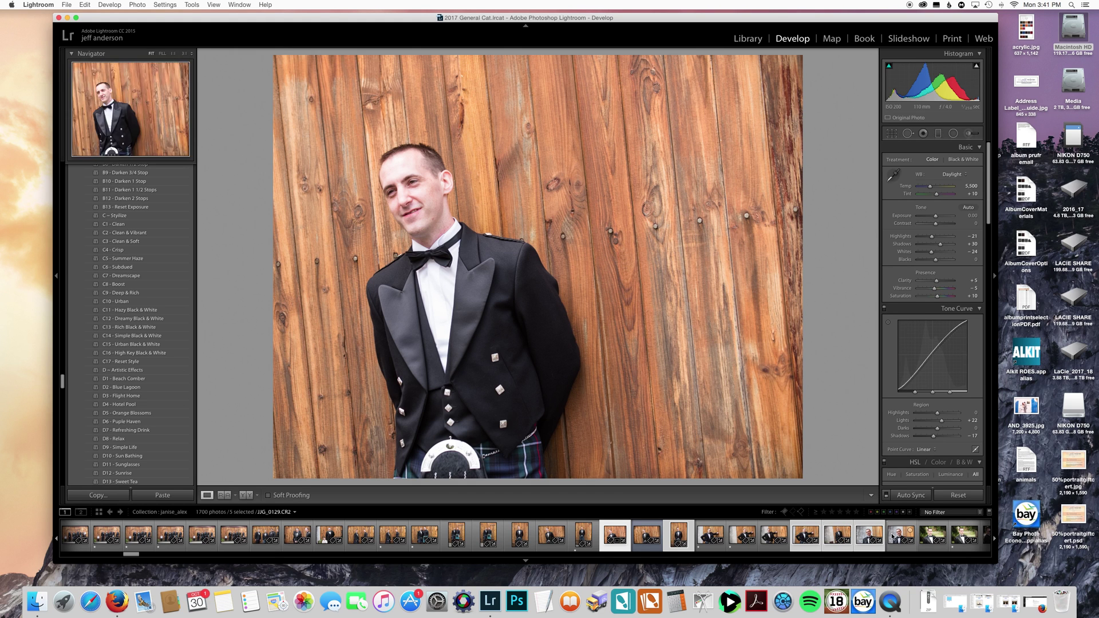
left_click(900, 537, "super")
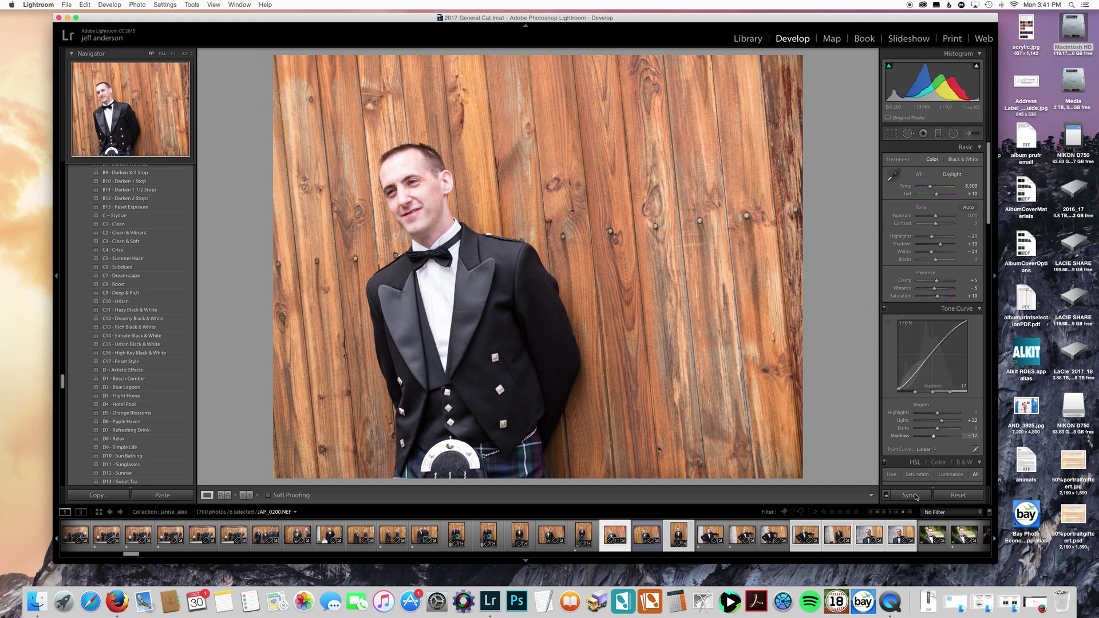
left_click(911, 495)
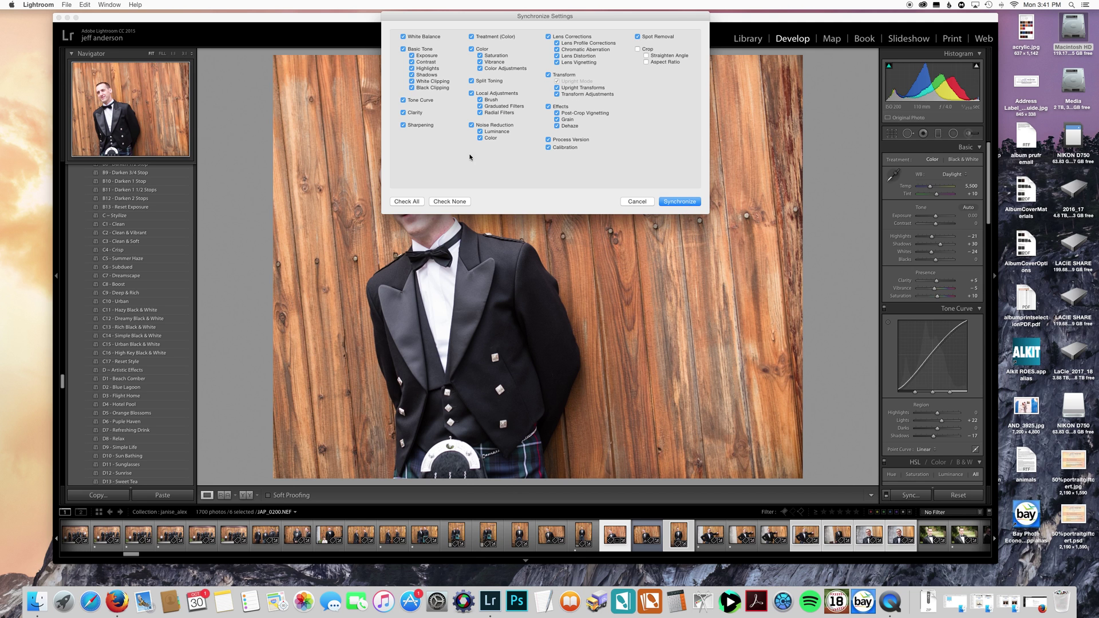
left_click(678, 202)
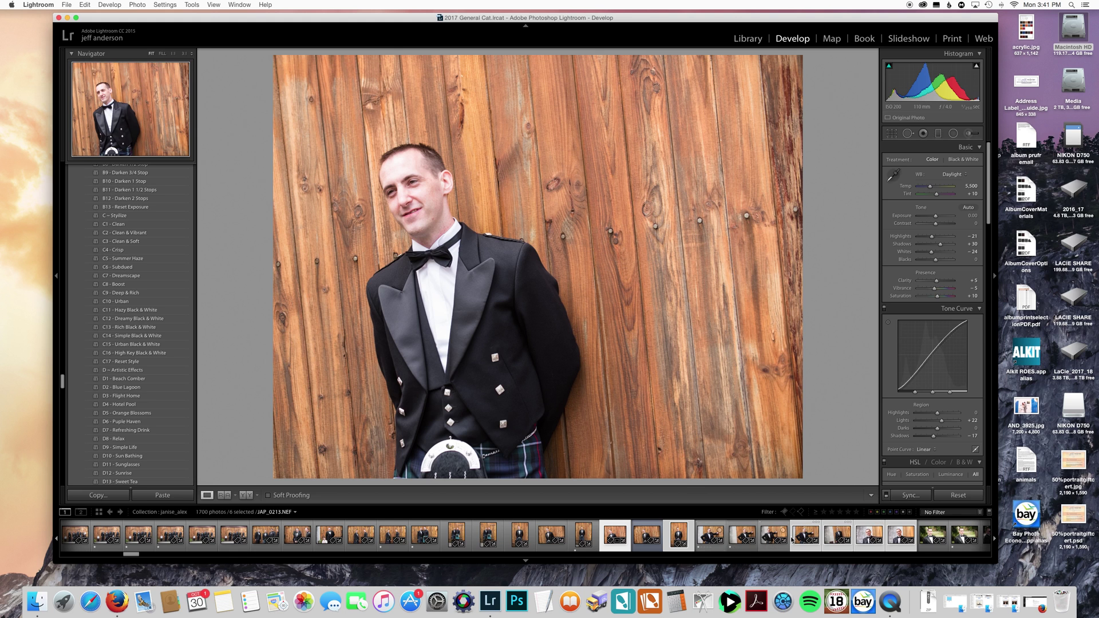
left_click(869, 536)
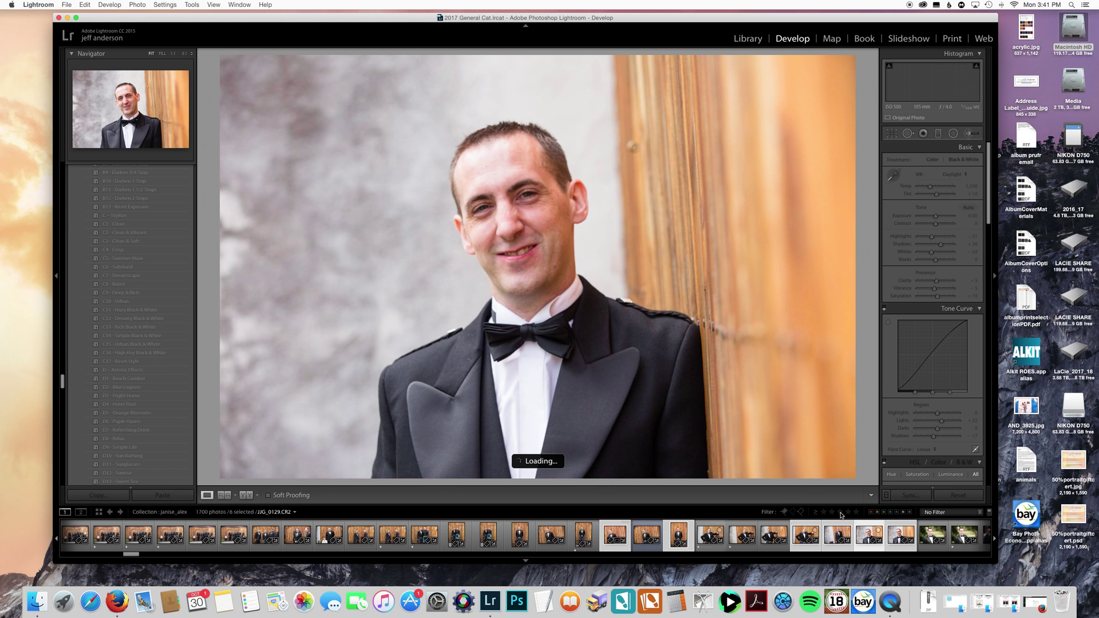
left_click(632, 535)
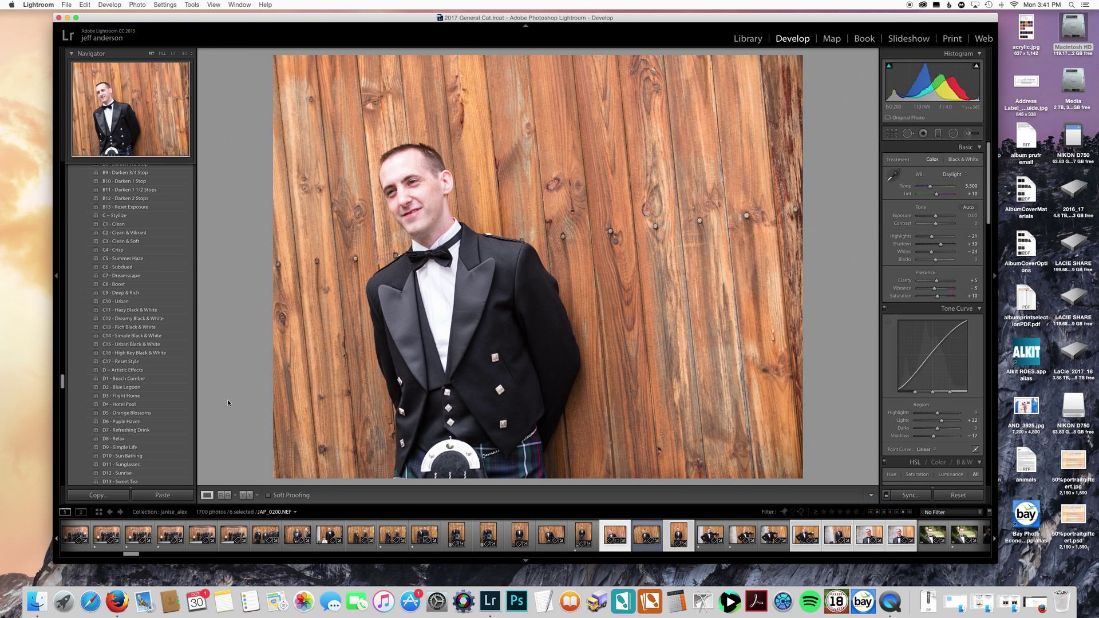
Apply the C14 - Simple Black & White preset to the cropped groom photo.
scroll(132, 371, "down", 1)
scroll(131, 370, "up", 2)
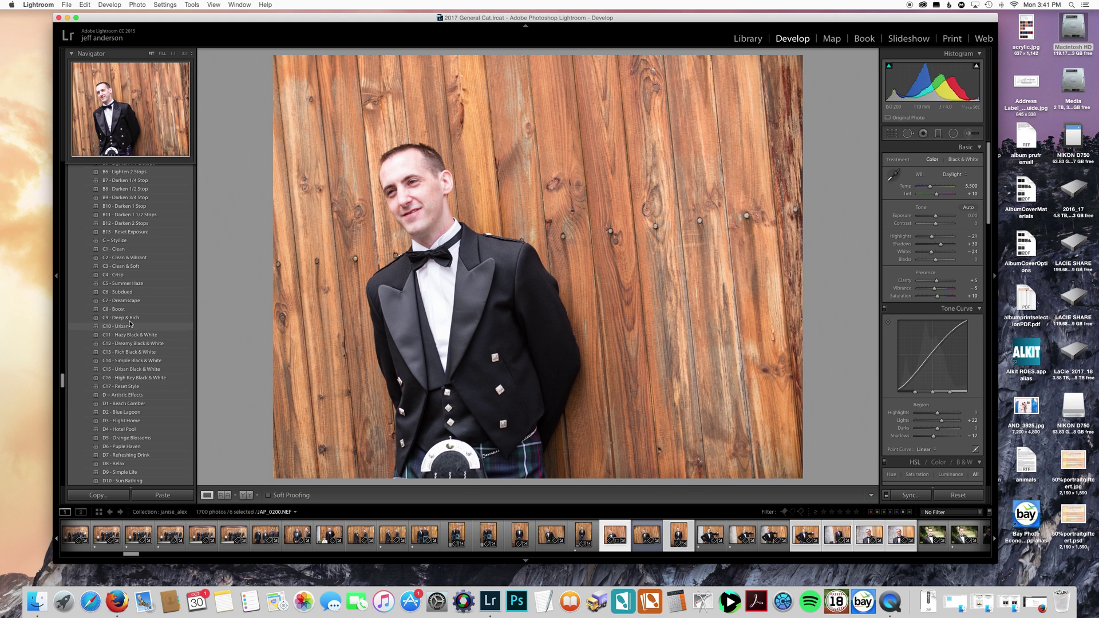
left_click(138, 360)
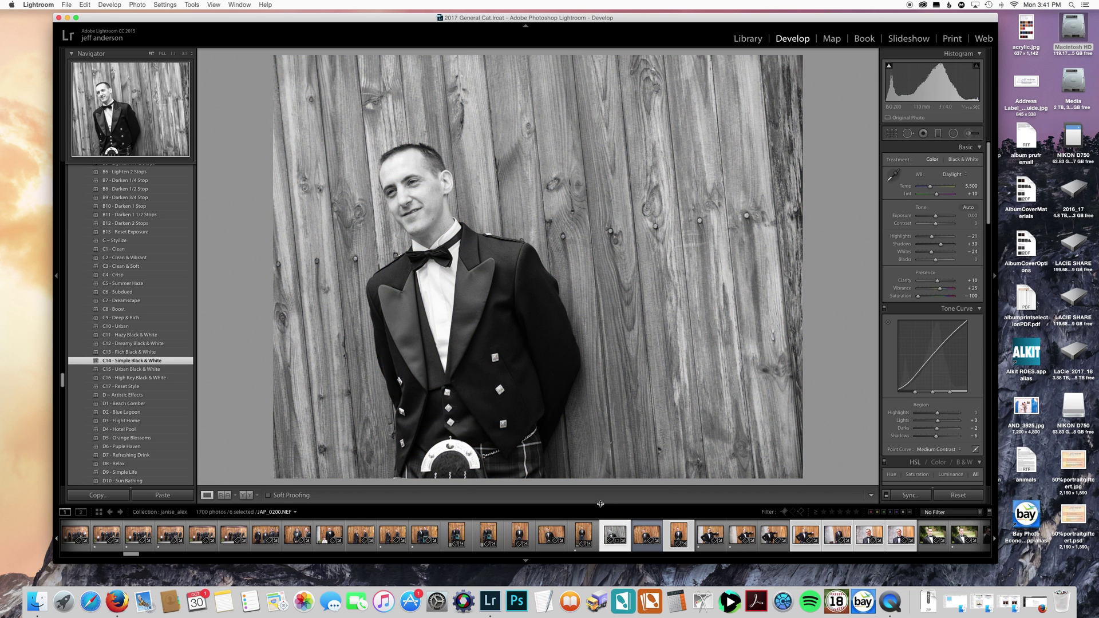
Synchronize the black-and-white Develop settings from the cropped groom photo to the other selected filmstrip photos.
left_click(681, 542)
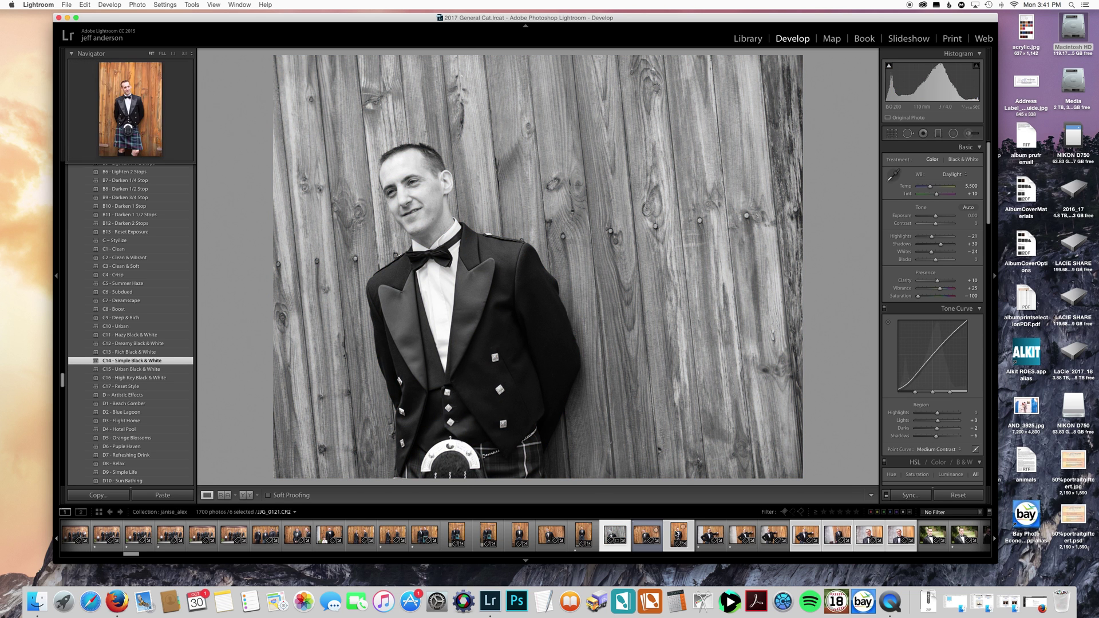
left_click(910, 495)
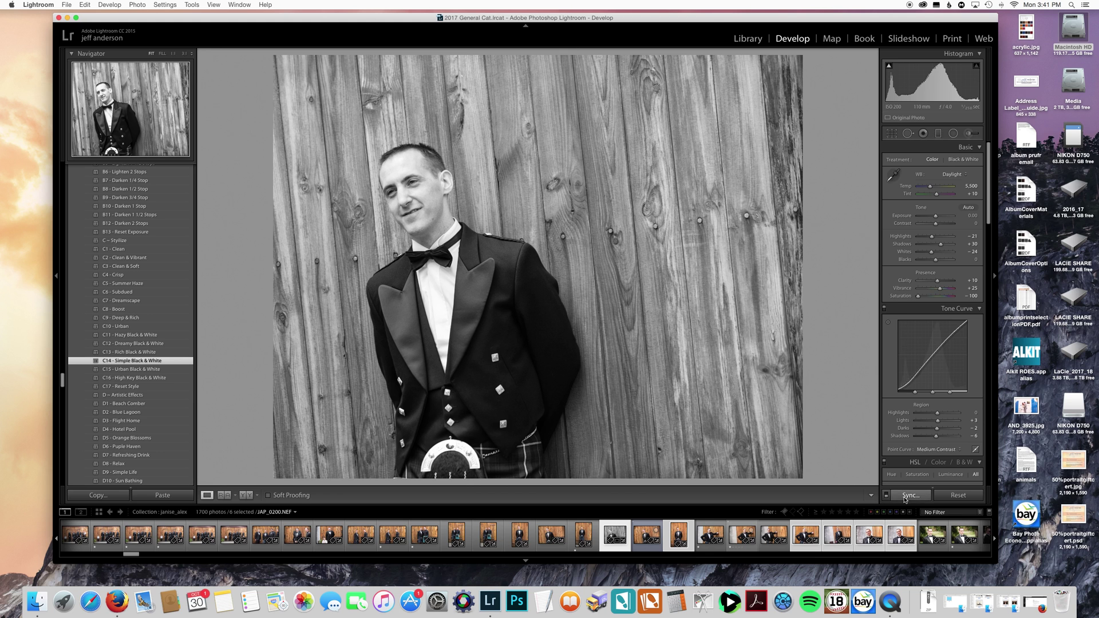
left_click(680, 202)
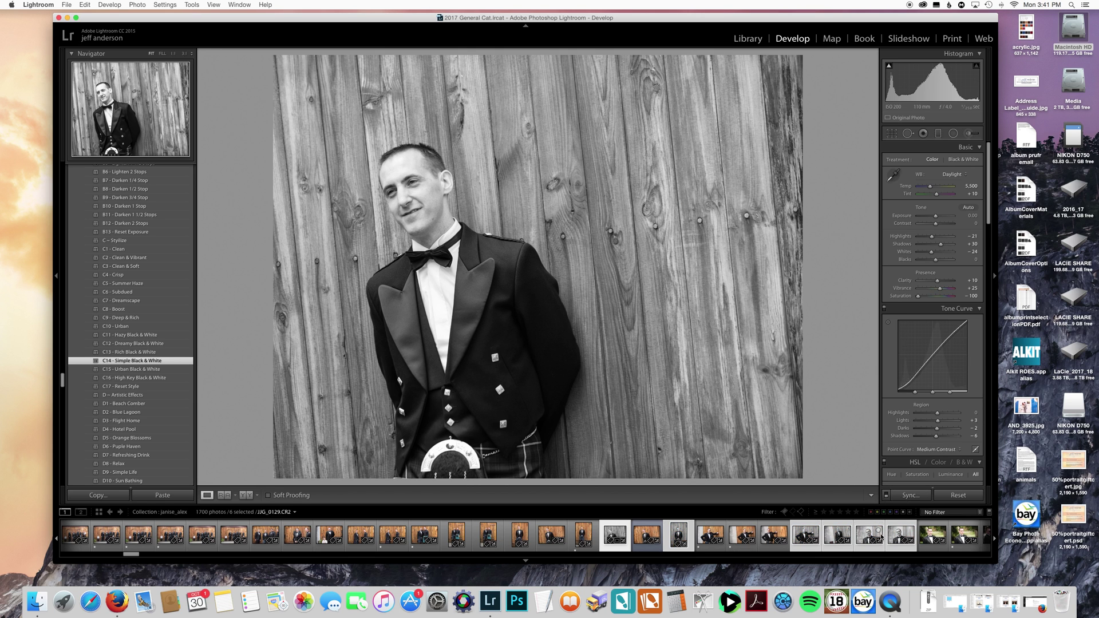
Check the synchronized black-and-white groom photos one by one, from the full-length portrait to the close-up.
left_click(658, 536)
left_click(679, 535)
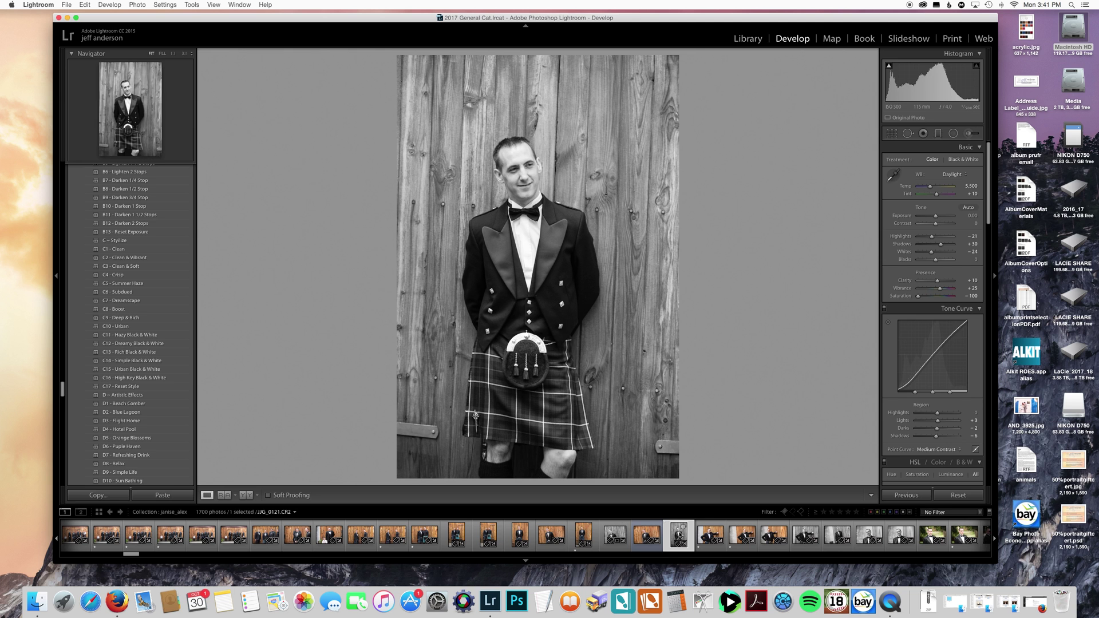
left_click(806, 535)
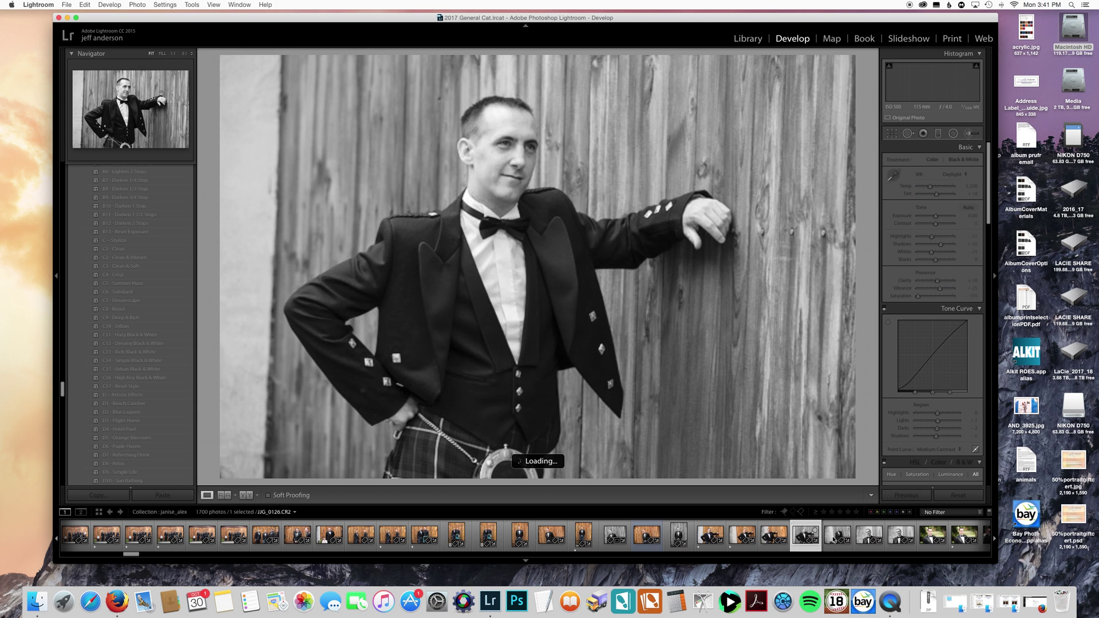
left_click(837, 535)
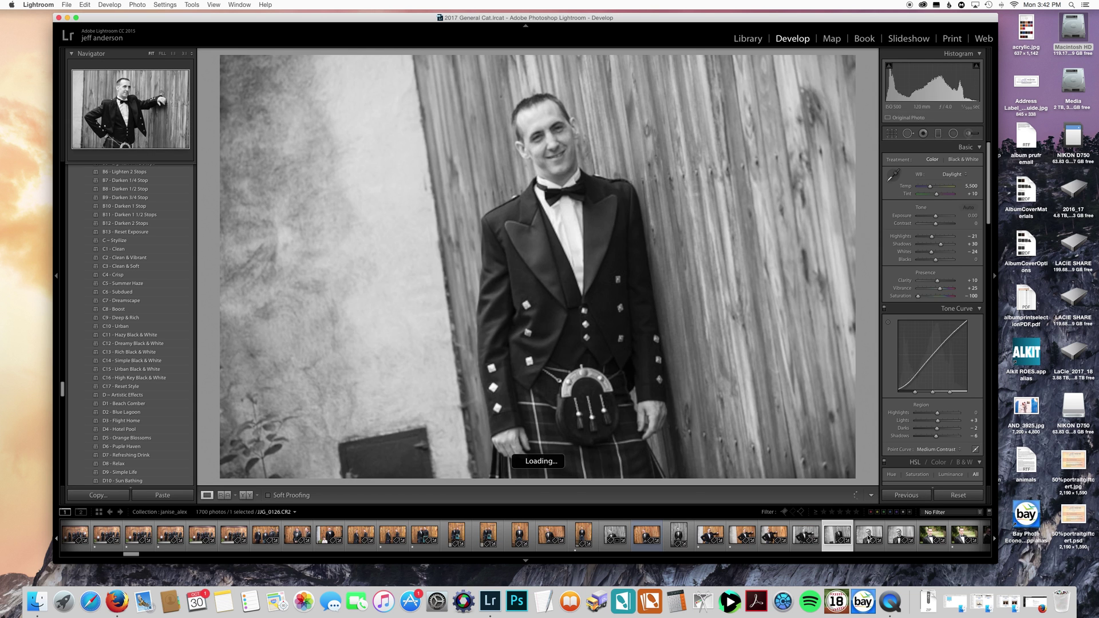
left_click(869, 535)
left_click(897, 537)
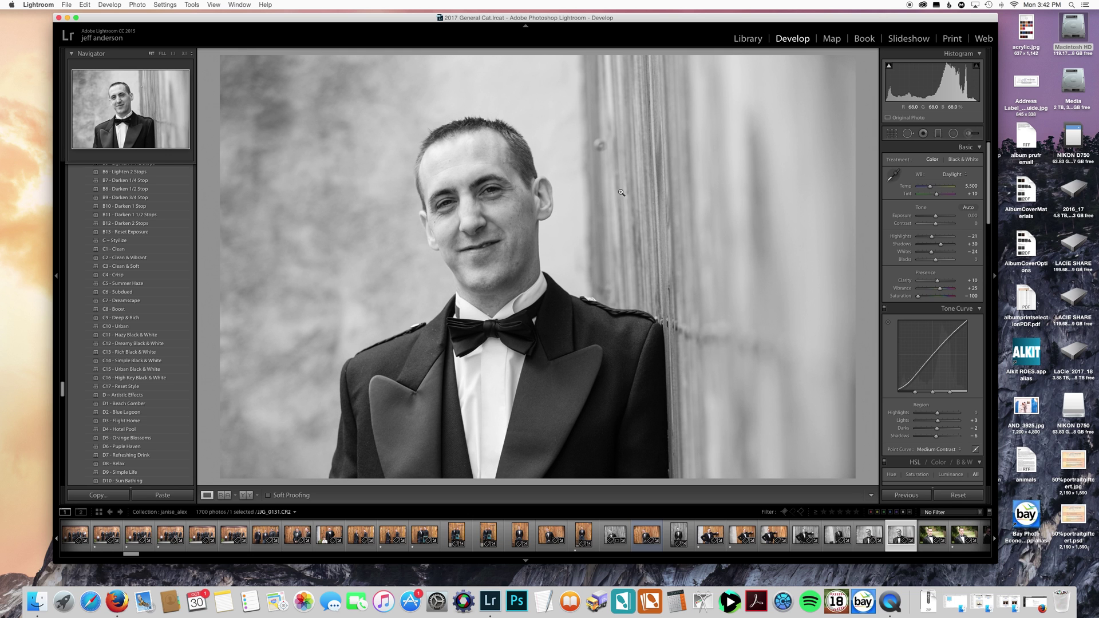
Try different tone adjustments, including Exposure -1.85, on the groom close-up, and reset all its Develop settings.
left_click_drag(649, 17, 653, 16)
left_click_drag(939, 216, 929, 246)
left_click_drag(940, 419, 948, 420)
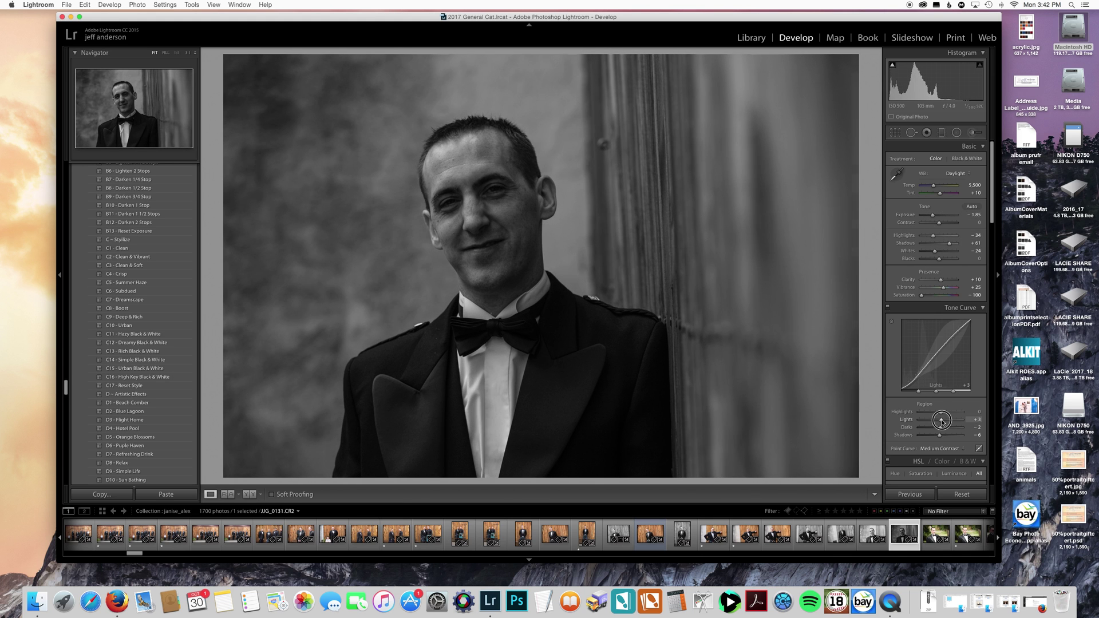
left_click(963, 495)
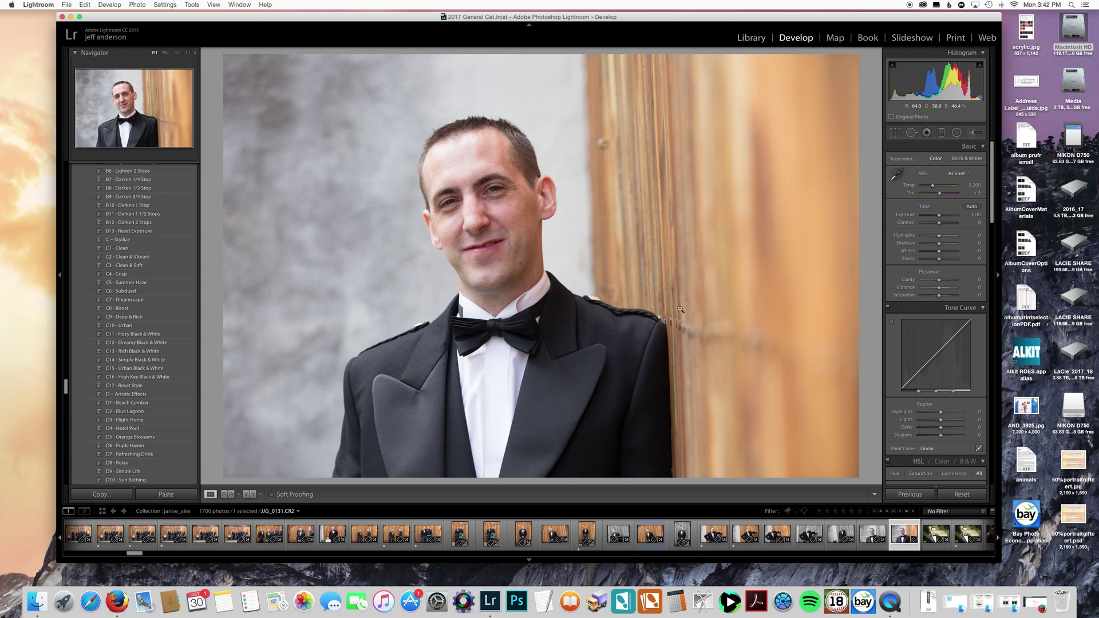
Return to the Library and filter the wedding collection to photos rated two stars or higher.
left_click(751, 38)
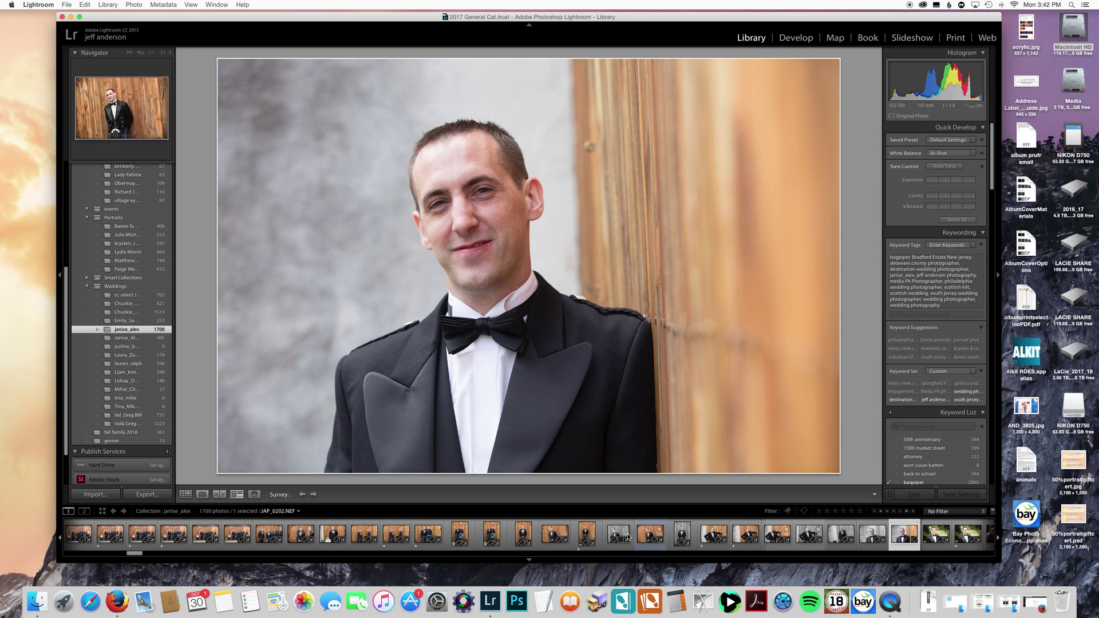
scroll(635, 535, "right", 5)
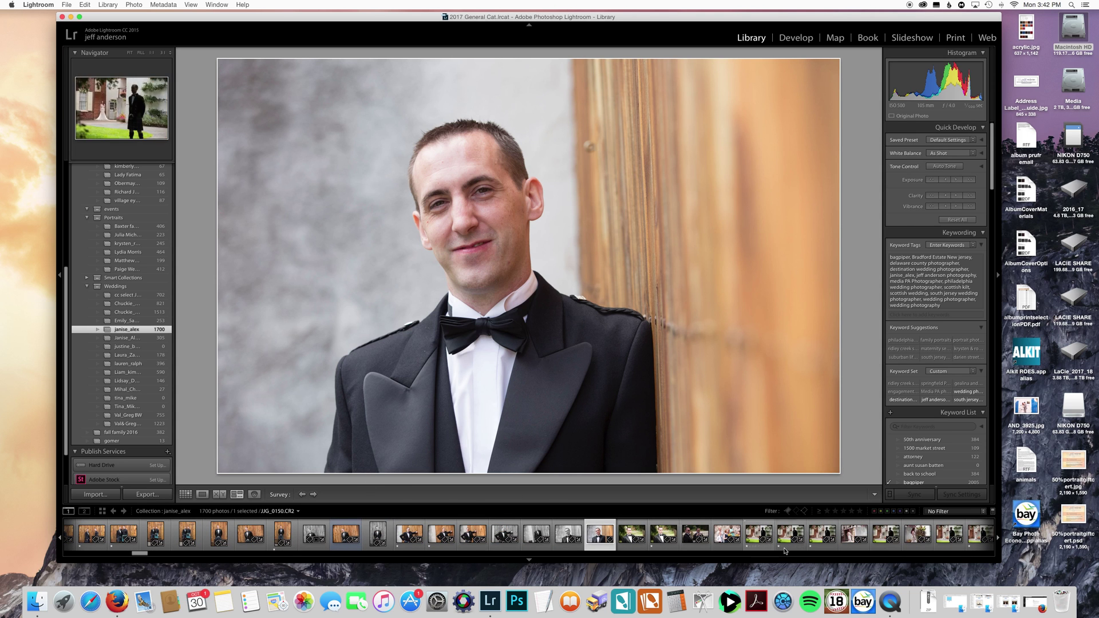
left_click(835, 511)
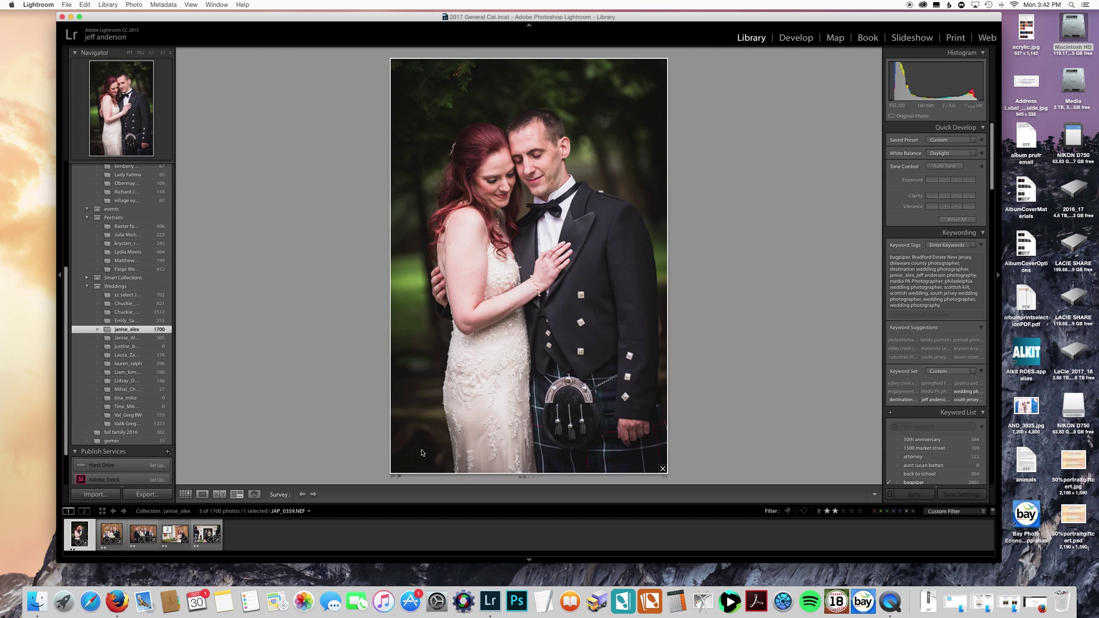
Look through the filtered wedding photos up to the aisle shot, and return to the first couple portrait.
key("Right")
key("Right")
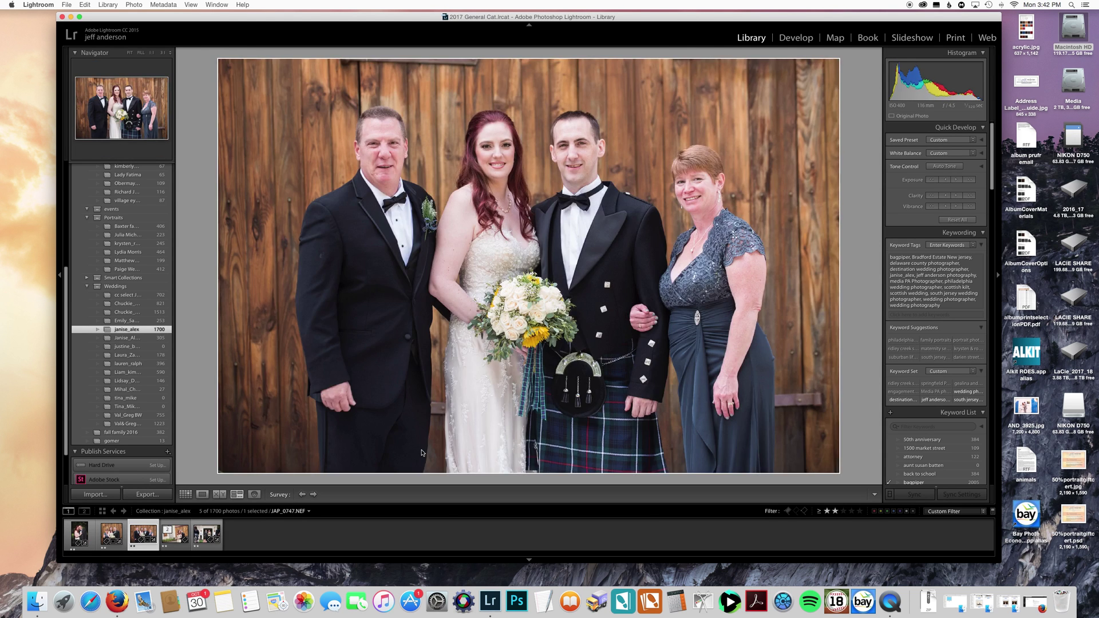
key("Right")
key("Right")
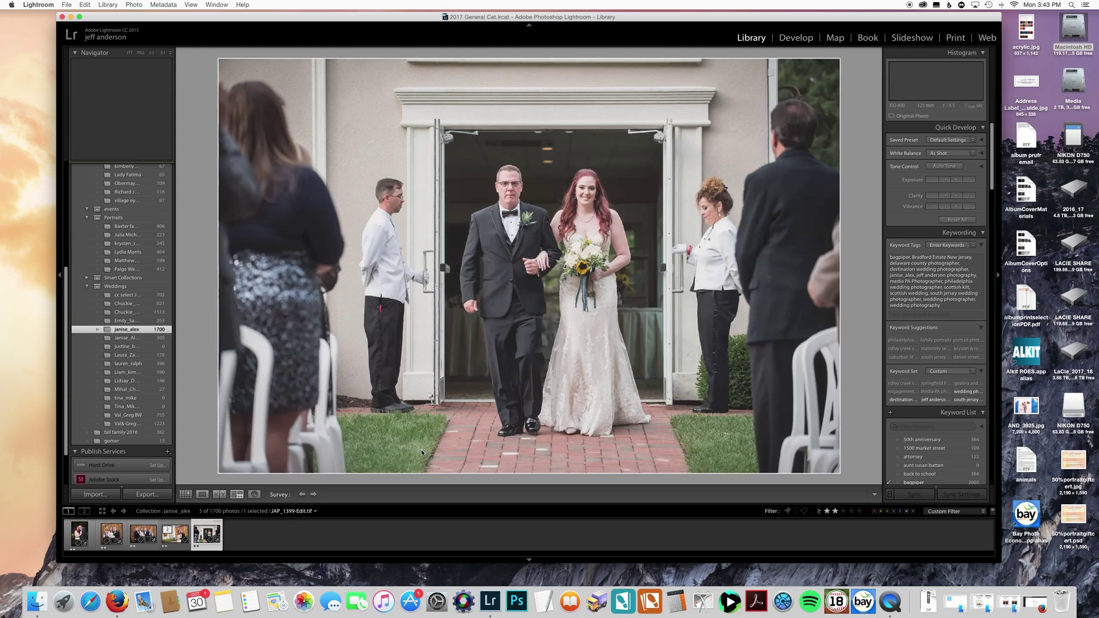
key("Left")
key("Left")
key("Left")
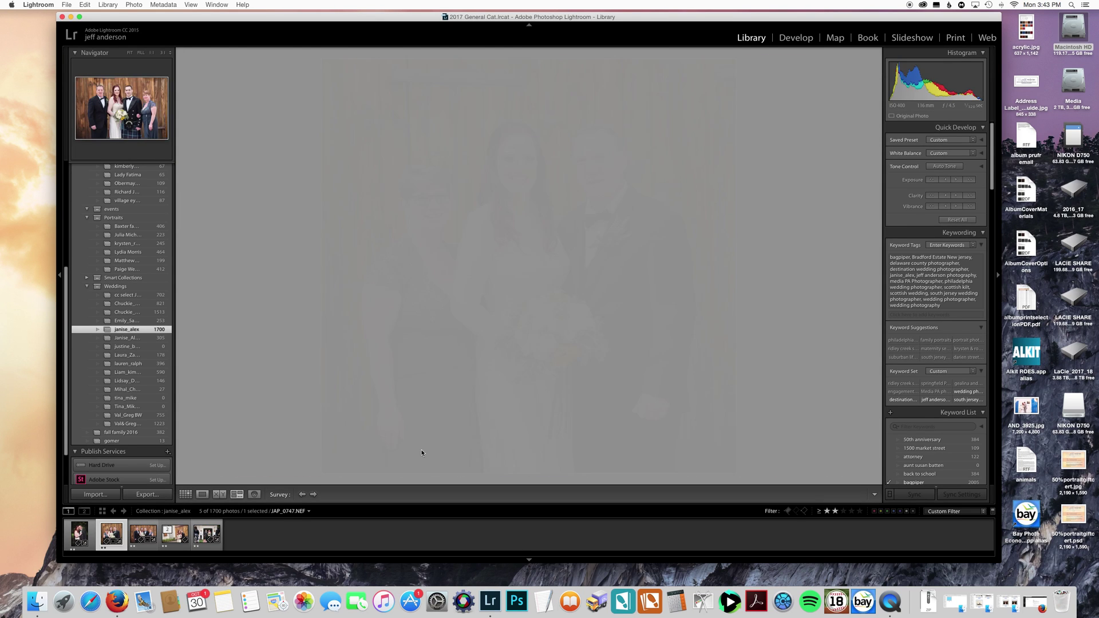
key("Left")
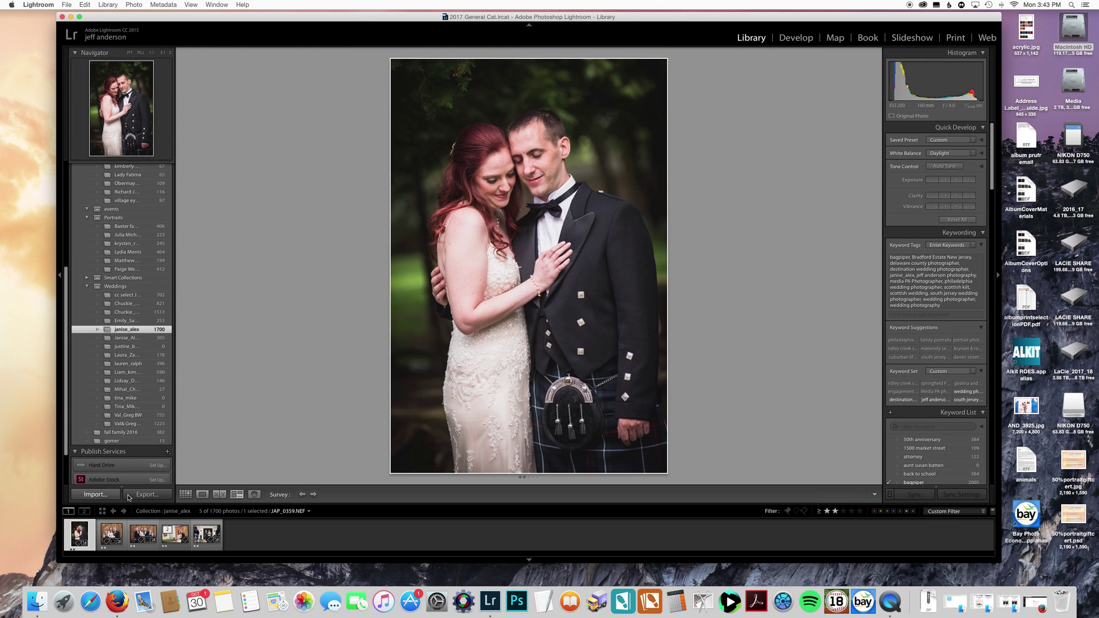
Open the export settings for the couple portrait, and review the file renaming and image format options.
left_click(143, 494)
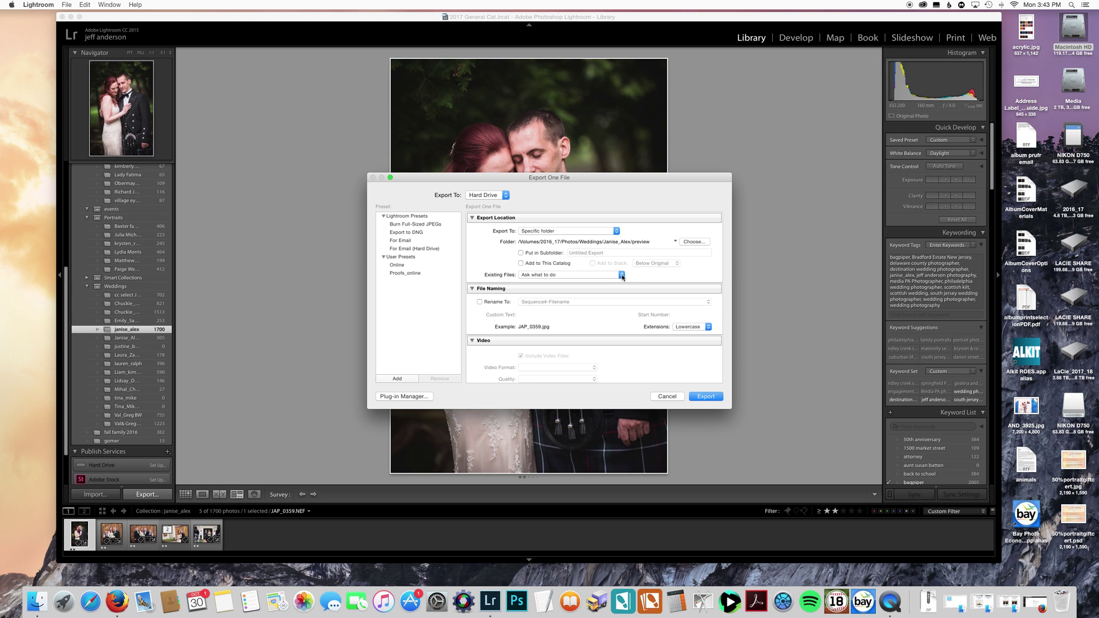
left_click(479, 302)
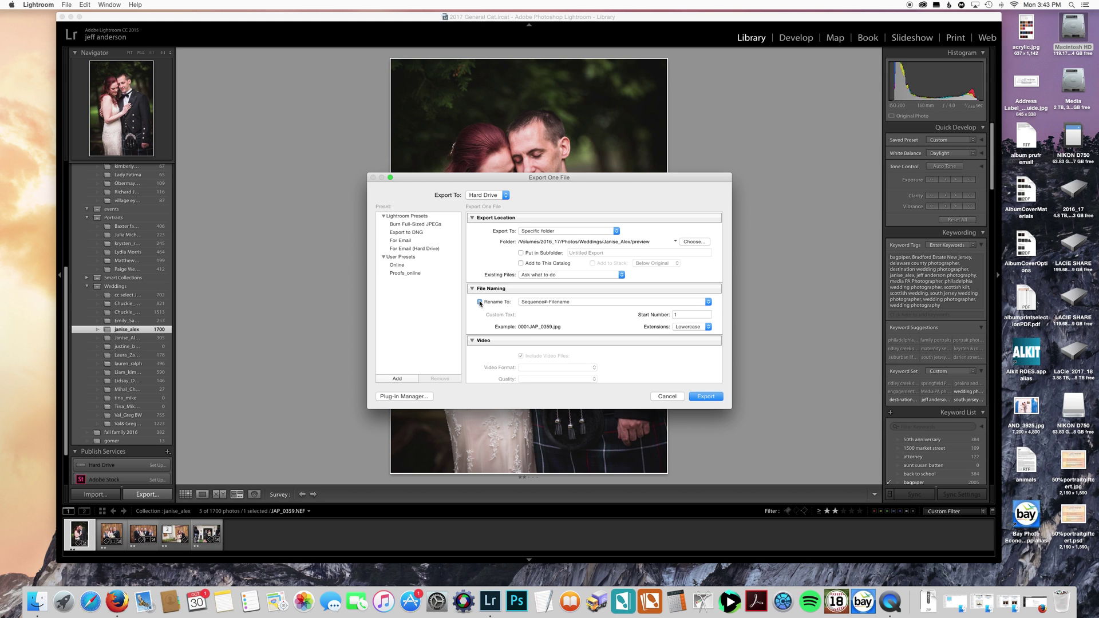
double_click(480, 302)
left_click(708, 302)
left_click(478, 309)
scroll(572, 278, "down", 5)
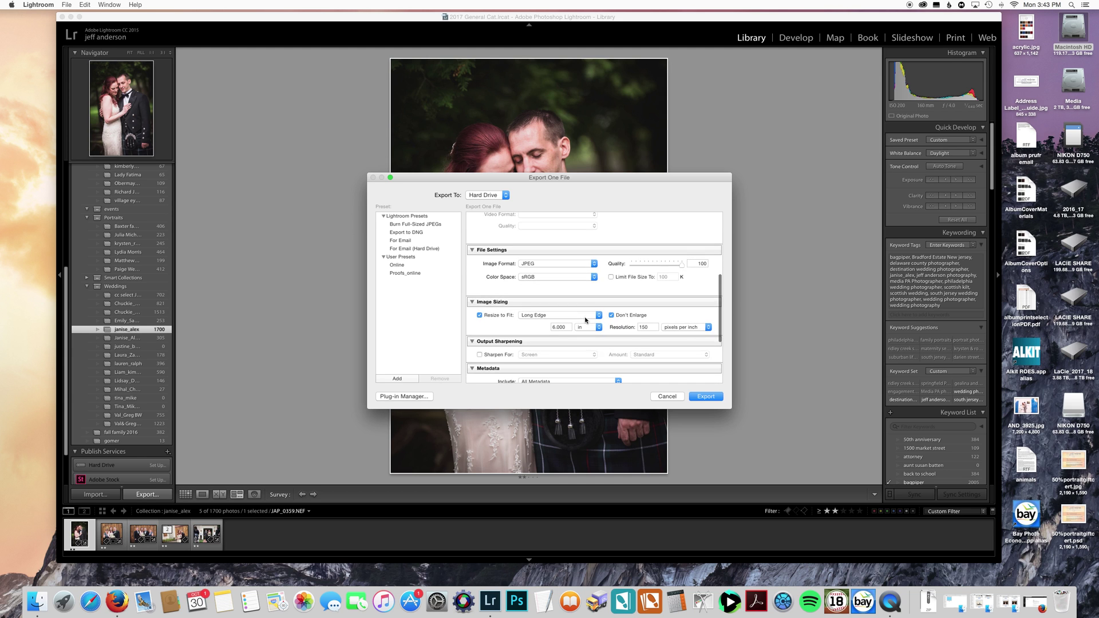
left_click(595, 264)
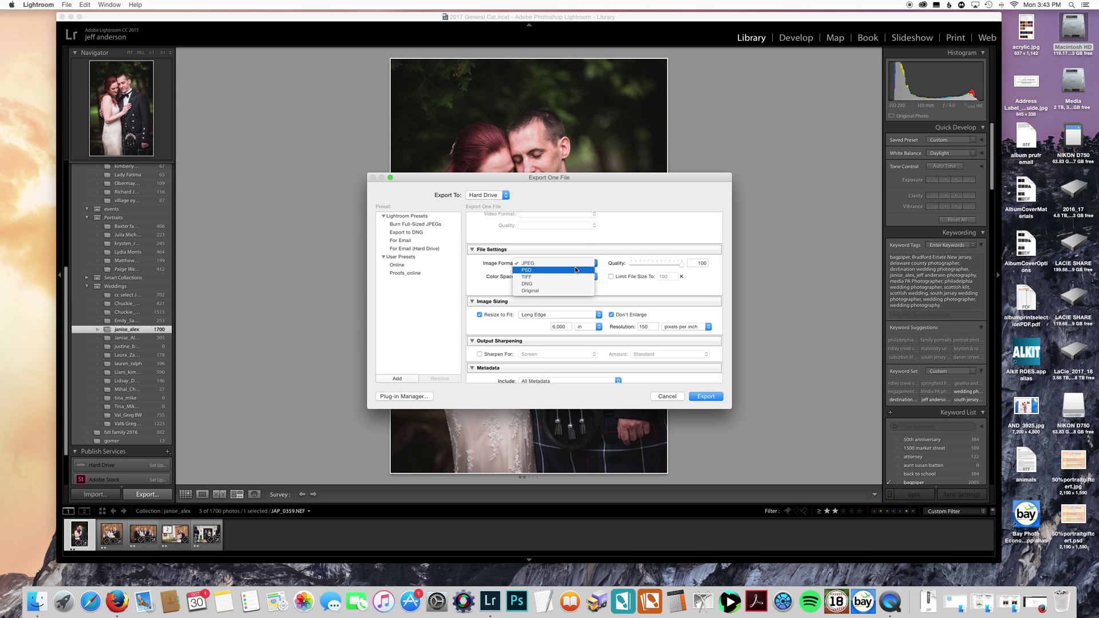
left_click(594, 263)
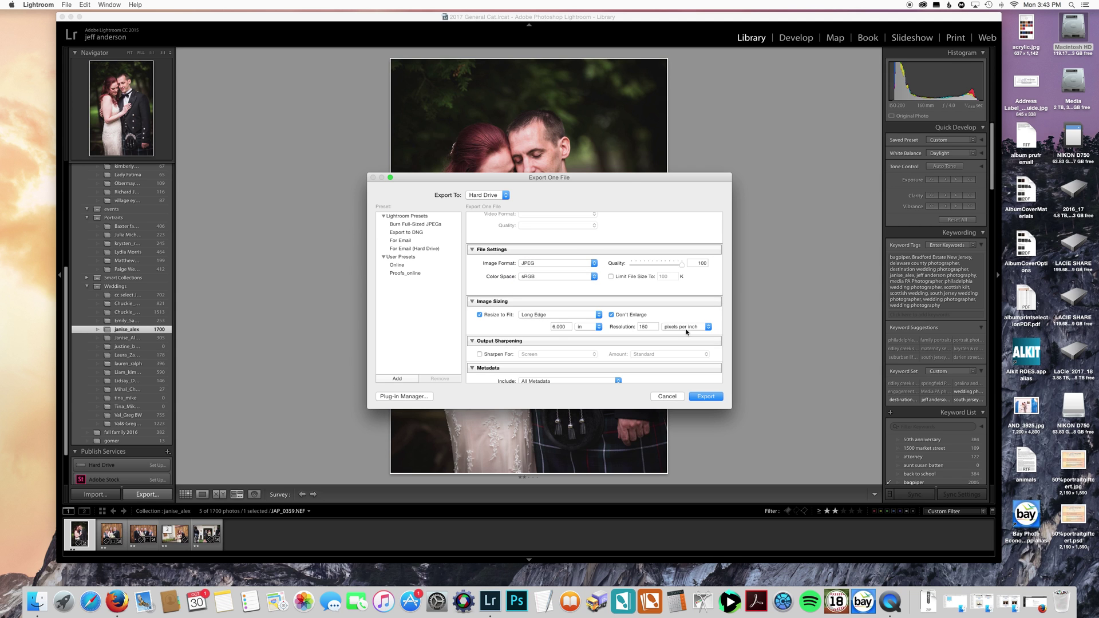
Demonstrate the Resize to Fit option, review the metadata and watermark settings, and cancel the export.
left_click(480, 315)
left_click(480, 315)
left_click(480, 315)
left_click(479, 315)
left_click(479, 315)
left_click(479, 316)
left_click(480, 315)
scroll(483, 309, "down", 5)
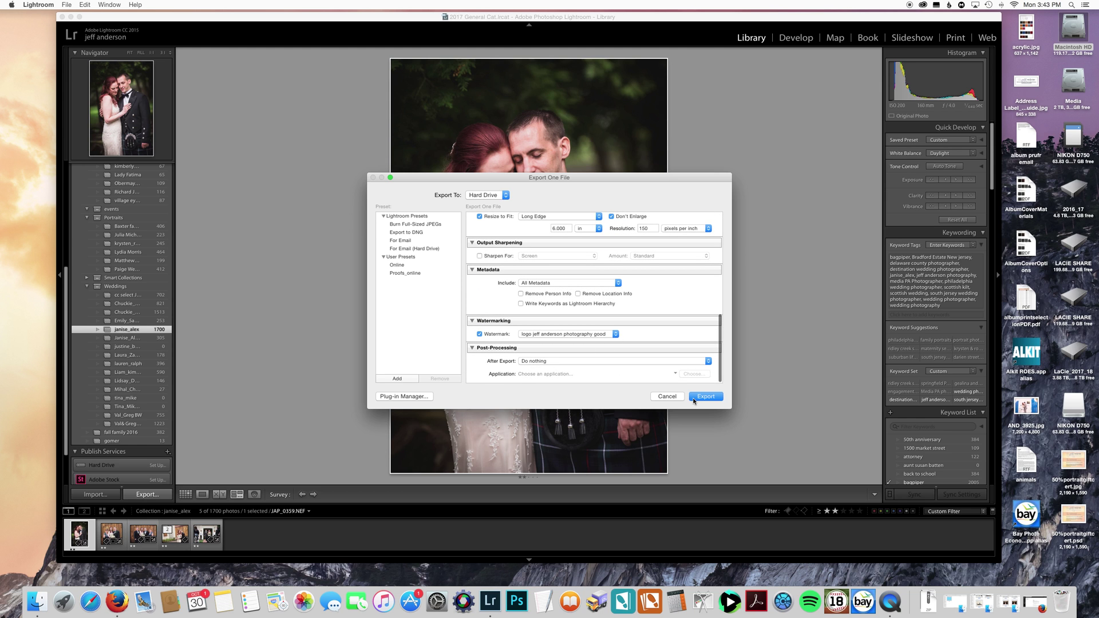
left_click(673, 399)
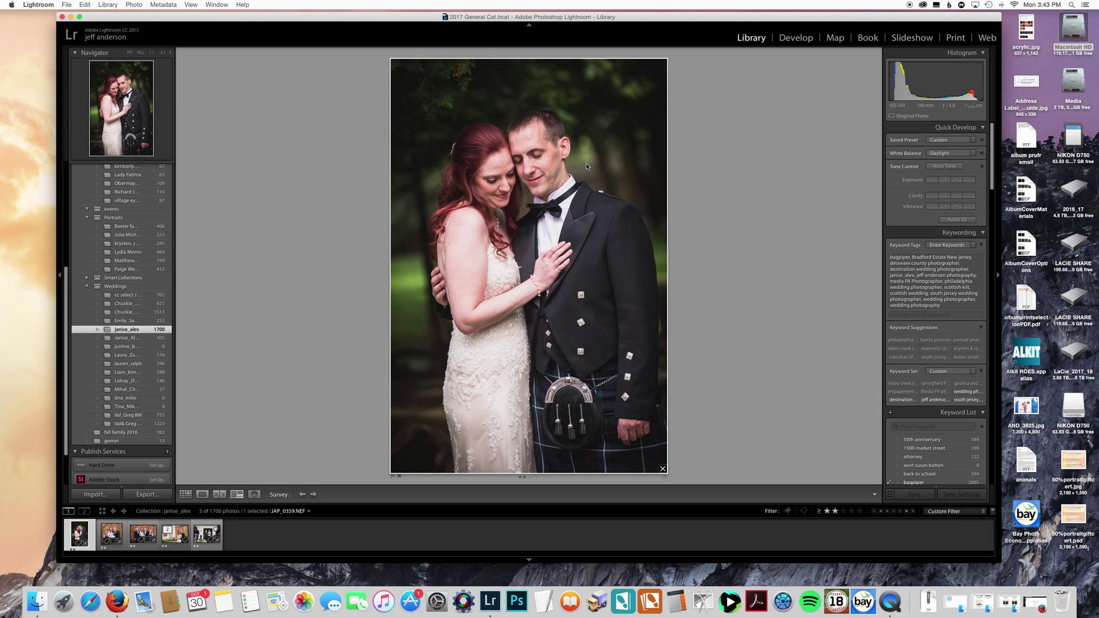
Compare the before and after versions of the five filtered wedding photos side by side in Develop.
left_click(795, 39)
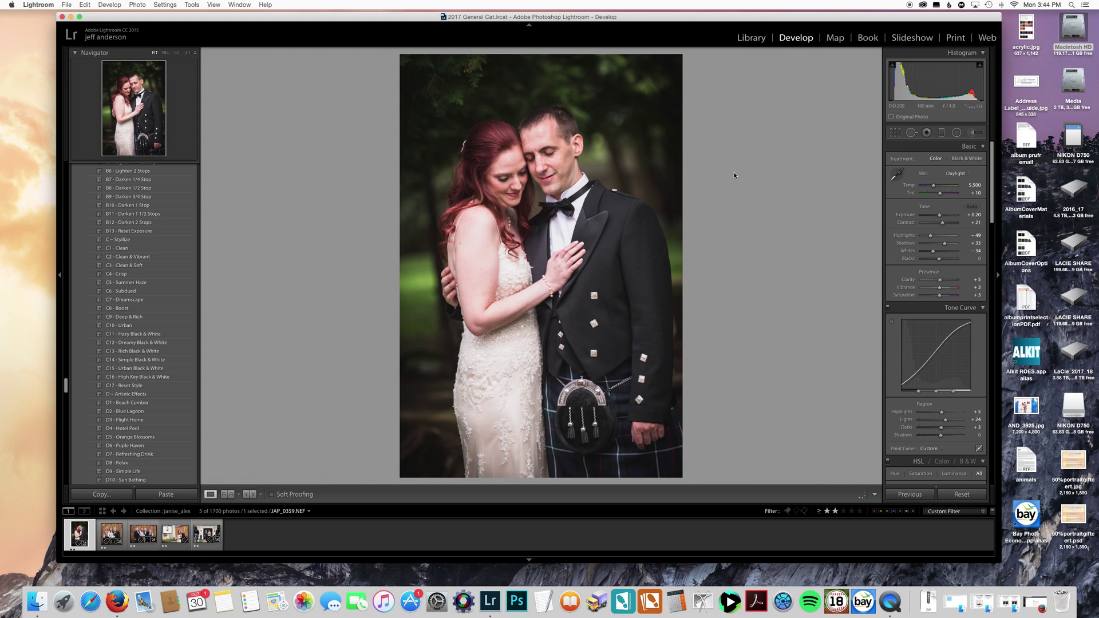
key("shift+y")
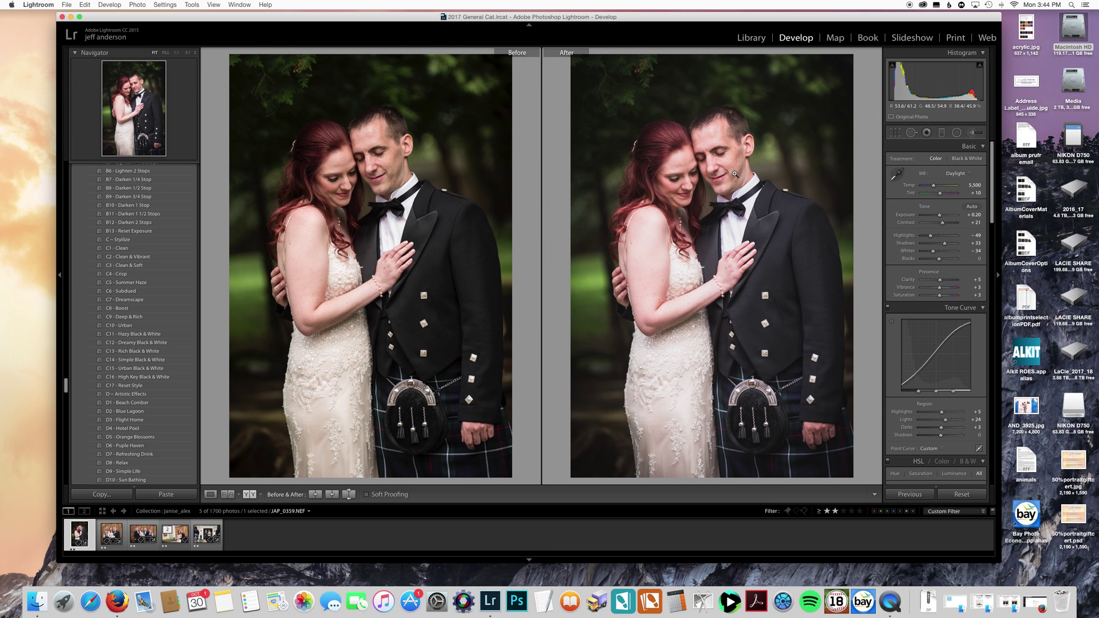
key("Right")
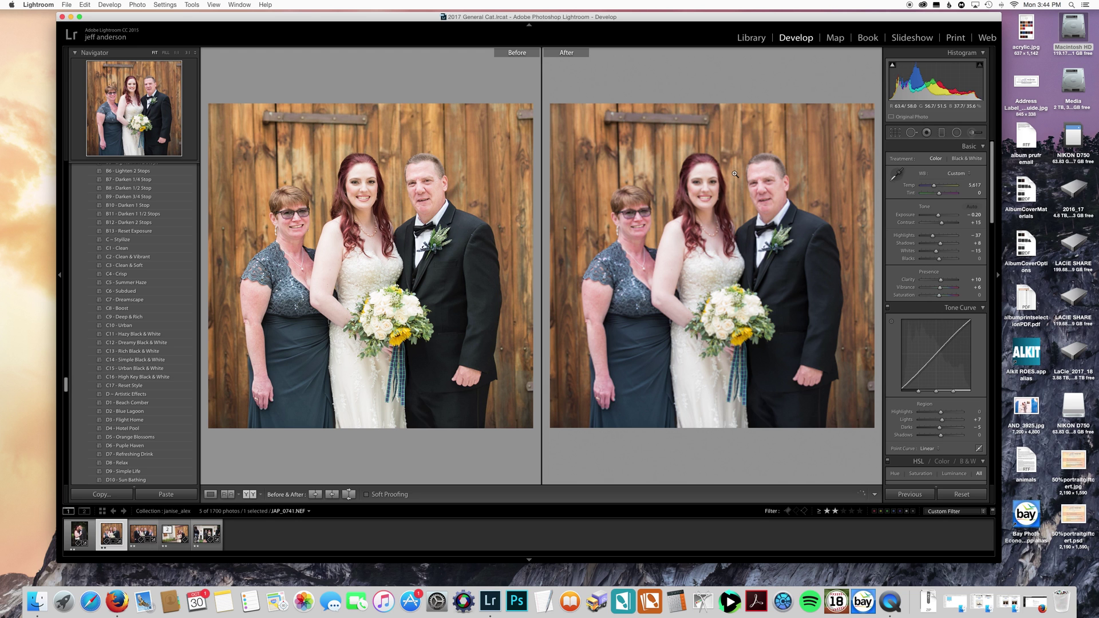
key("Right")
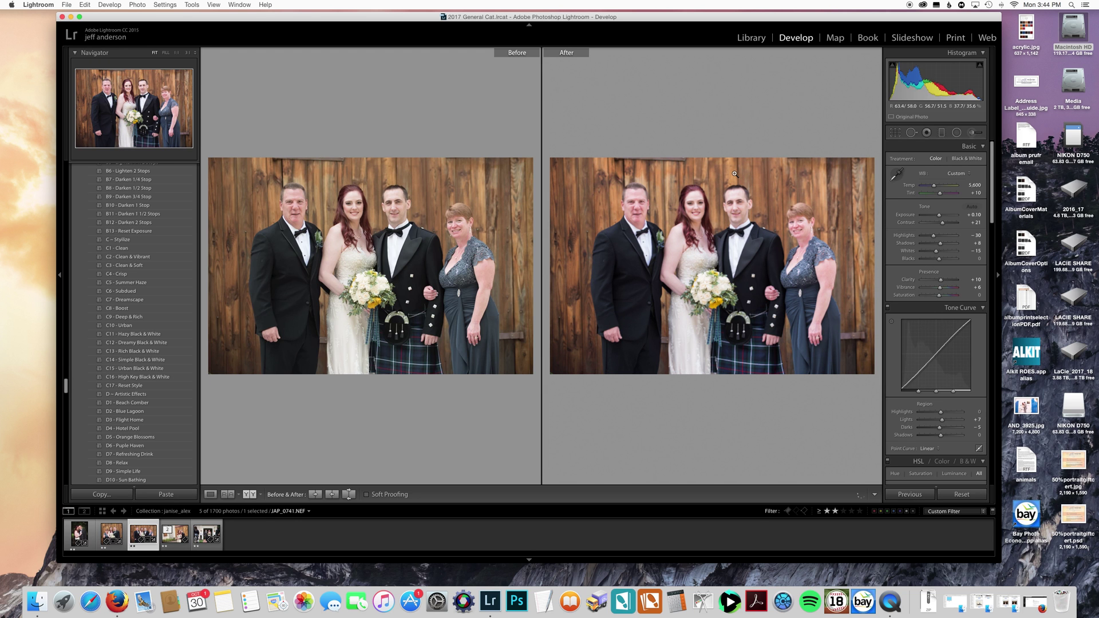
key("Right")
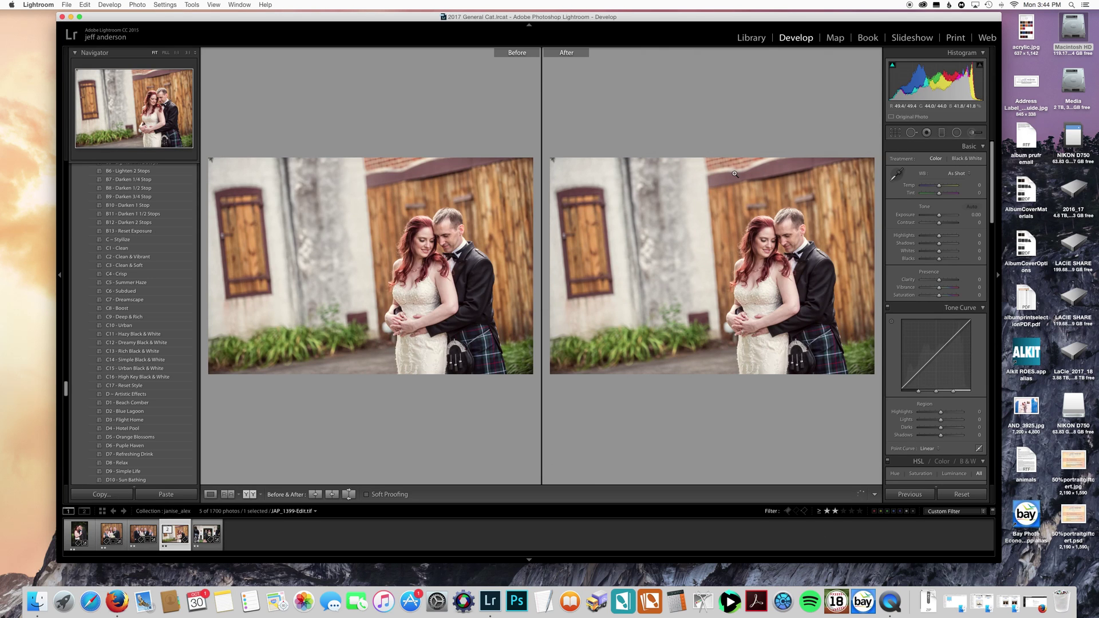
key("Right")
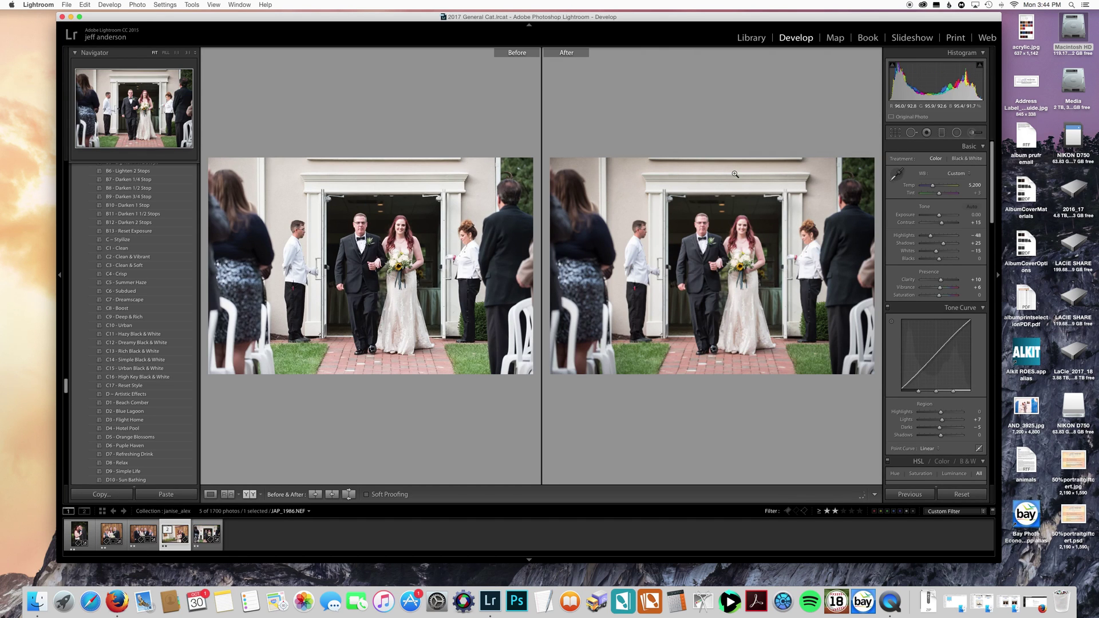
key("Left")
Open the engagement session collection from the Weddings set in the Library's grid view, and browse its photos.
left_click(750, 38)
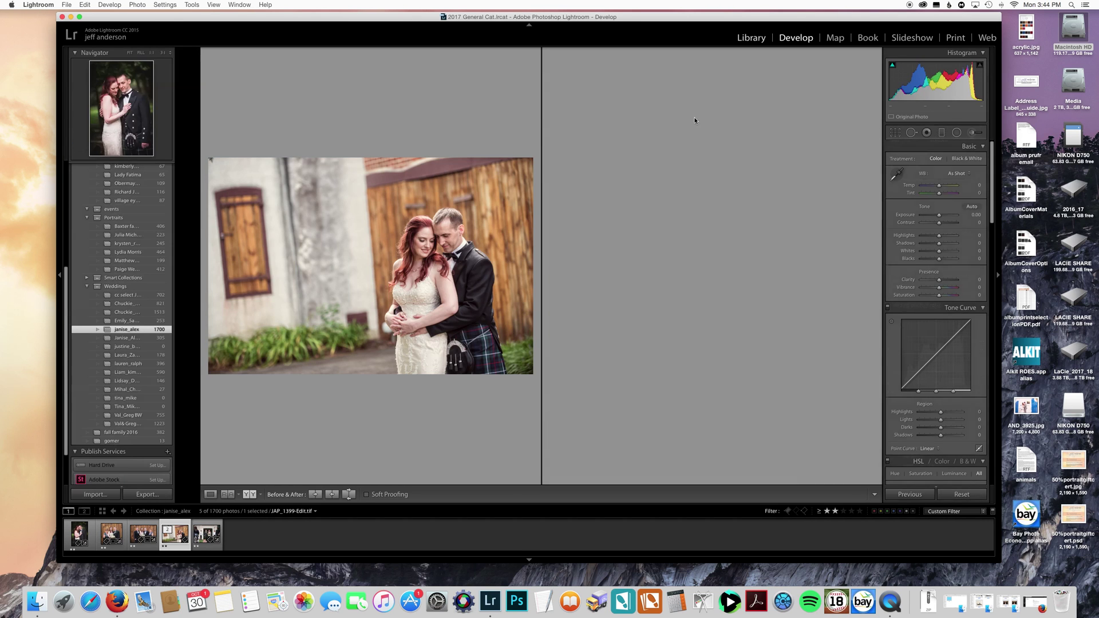
left_click(135, 364)
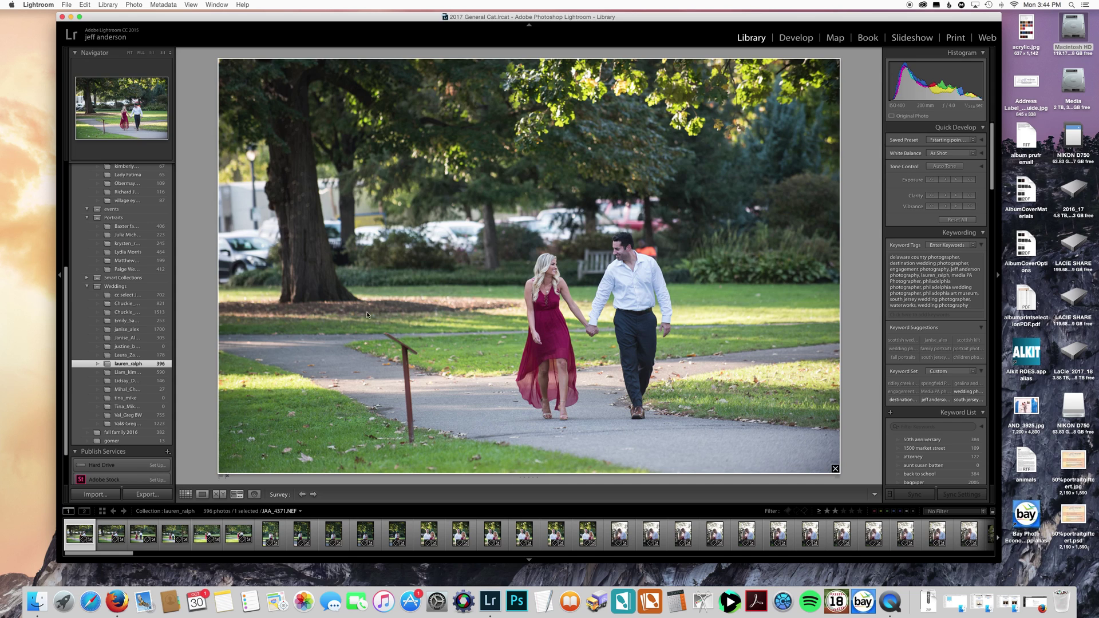
left_click(185, 494)
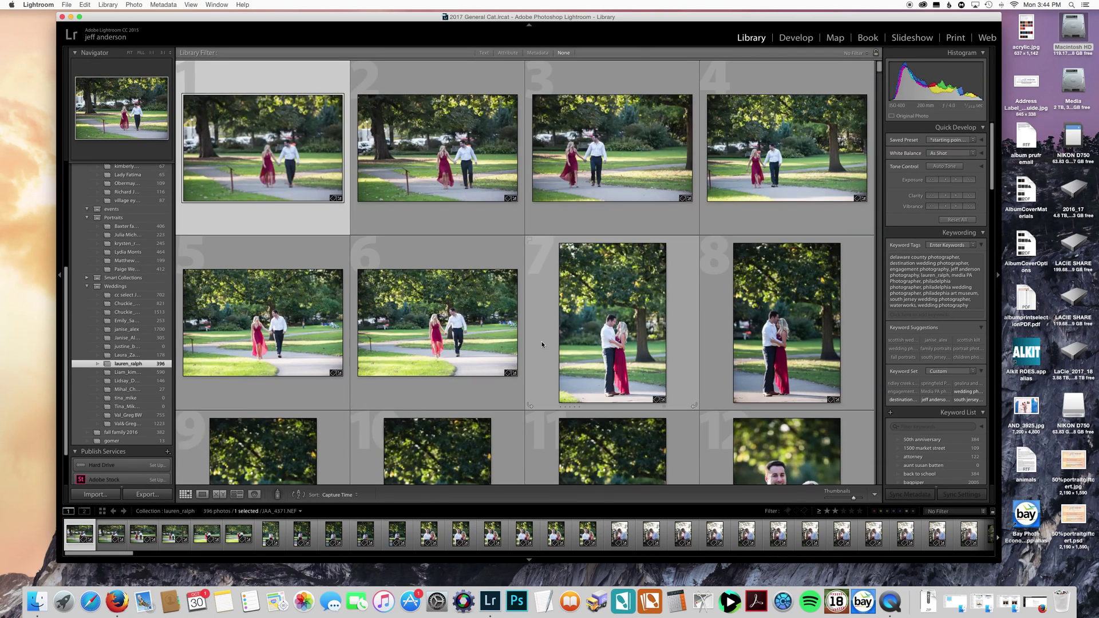
scroll(544, 344, "down", 5)
scroll(541, 343, "down", 10)
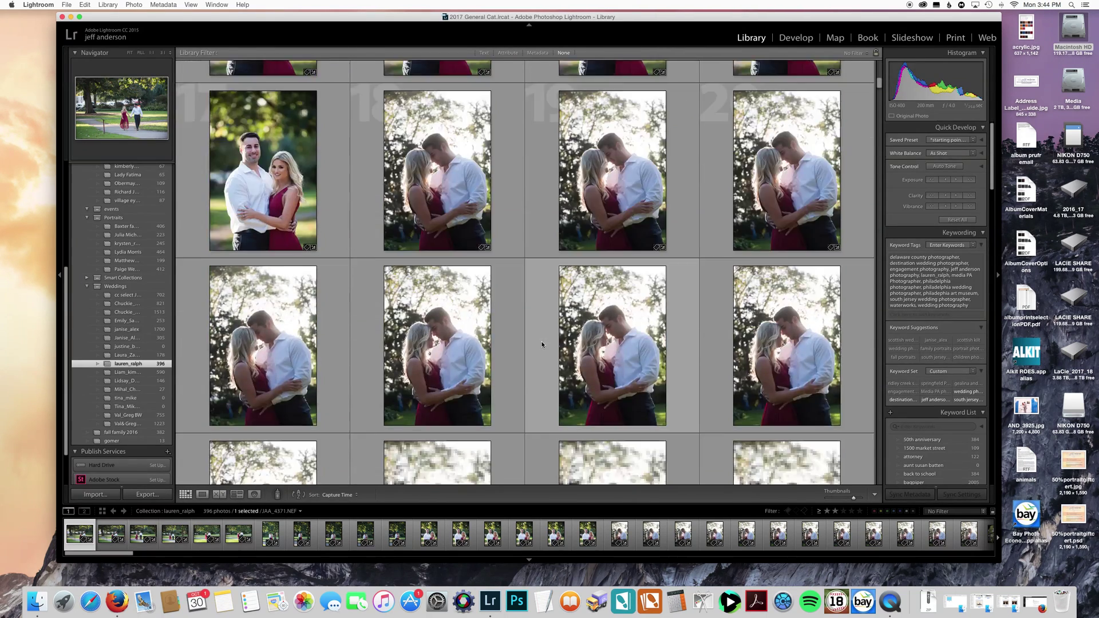
scroll(542, 344, "down", 10)
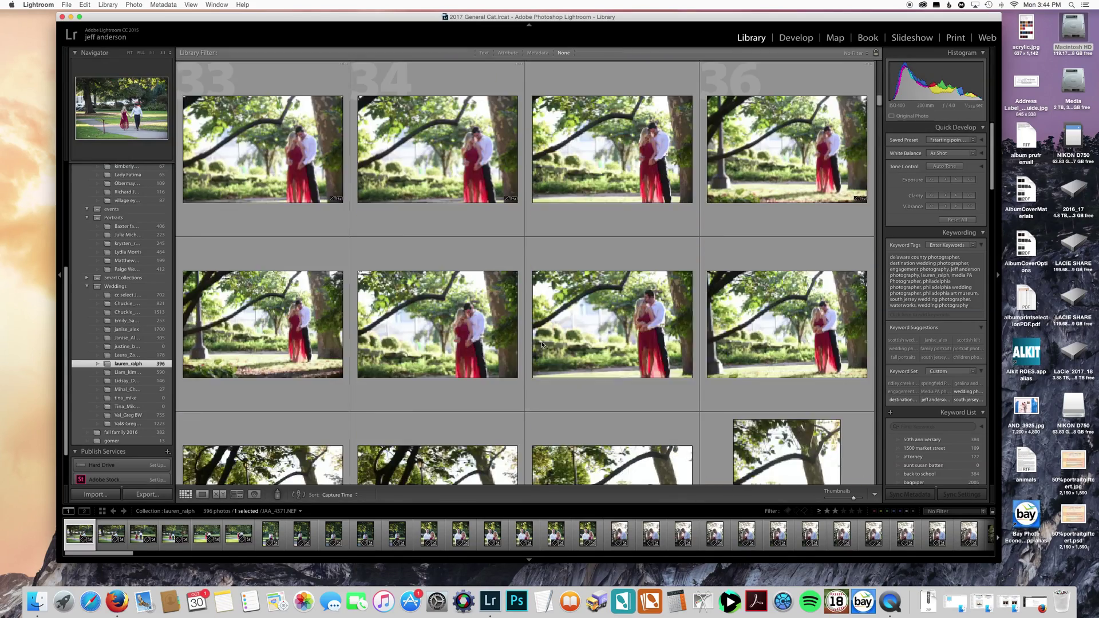
scroll(542, 344, "down", 3)
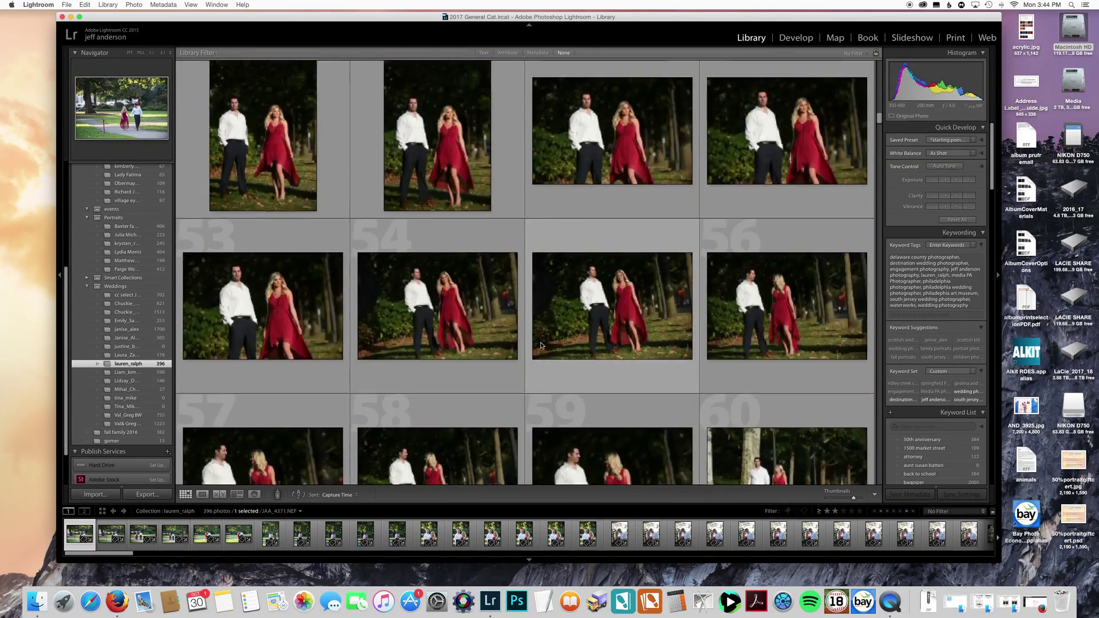
Enlarge the grid thumbnails, find the photos of the couple beside the wooden fence, and open one of them in Develop.
scroll(544, 343, "up", 6)
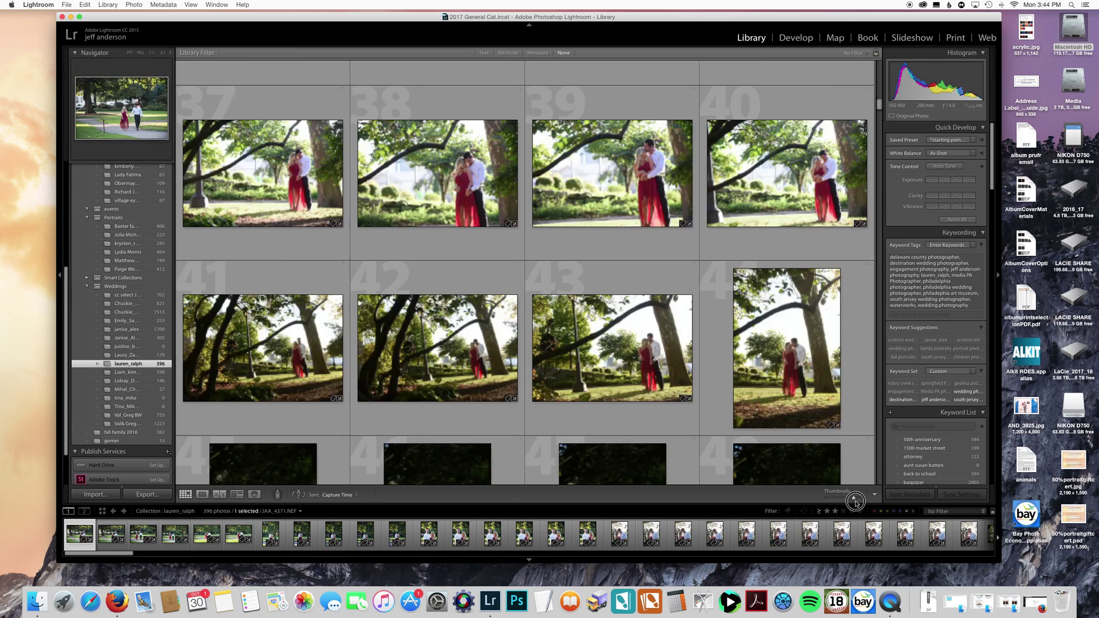
left_click_drag(853, 497, 858, 498)
scroll(715, 401, "up", 5)
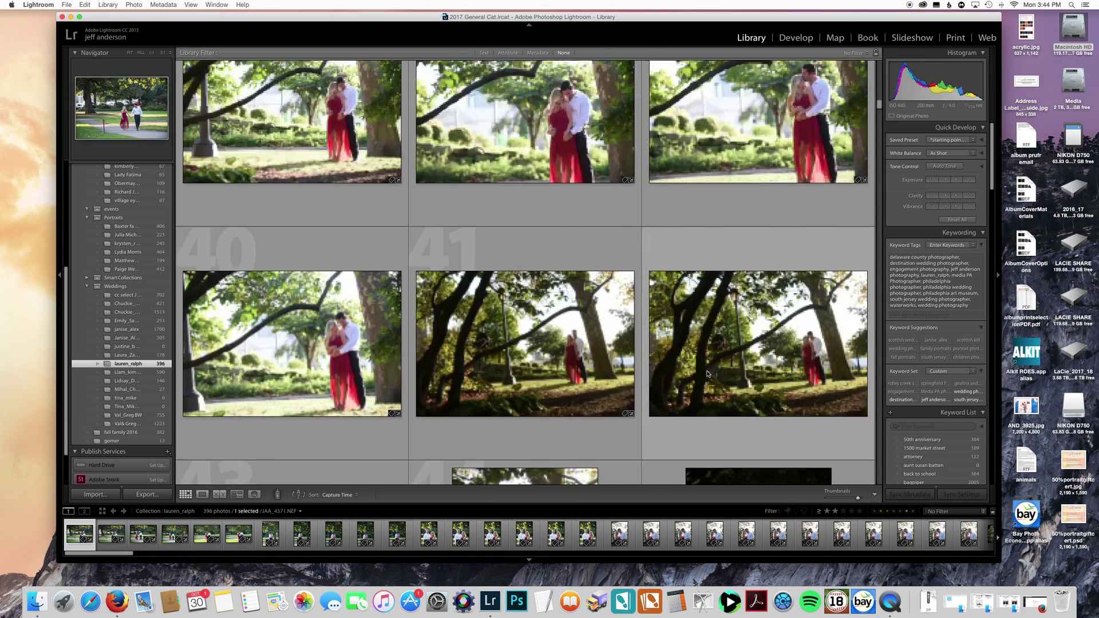
scroll(707, 374, "down", 15)
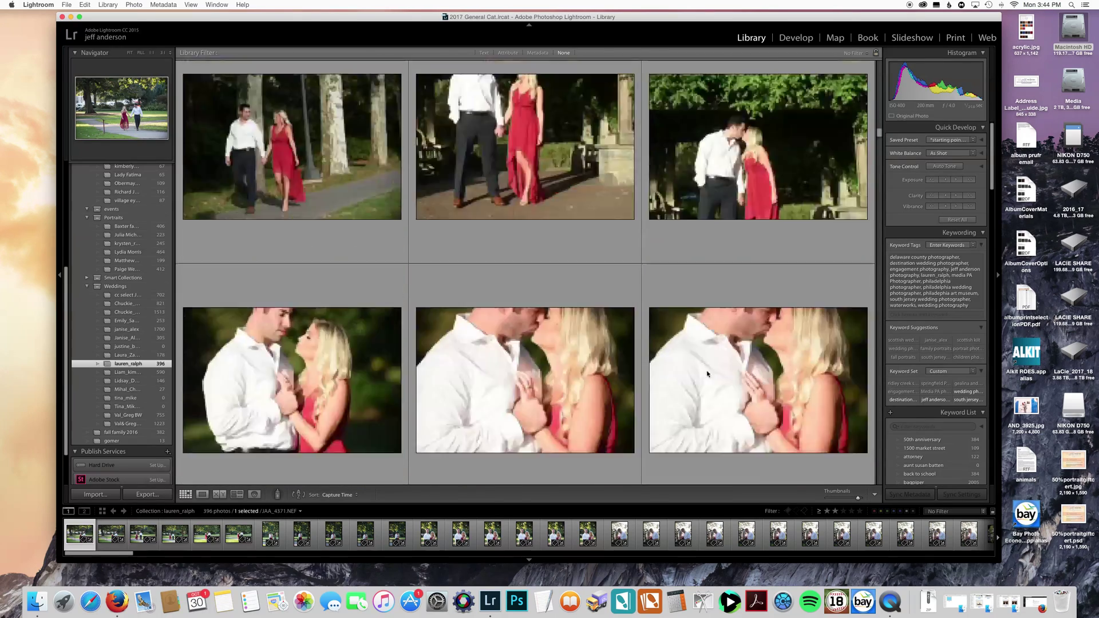
scroll(706, 370, "down", 10)
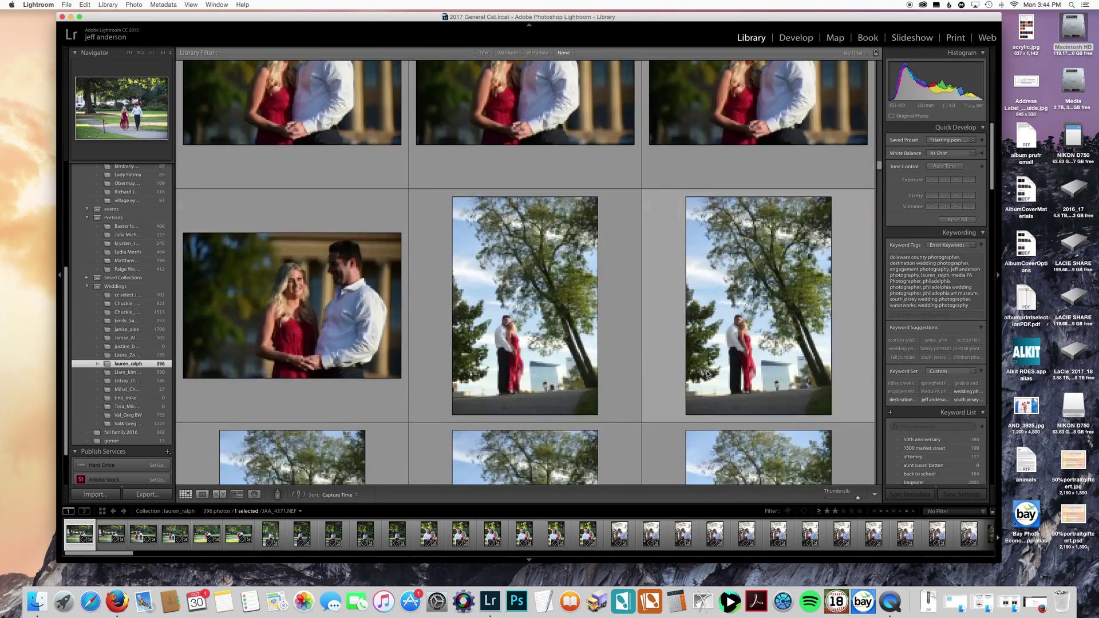
scroll(707, 373, "down", 10)
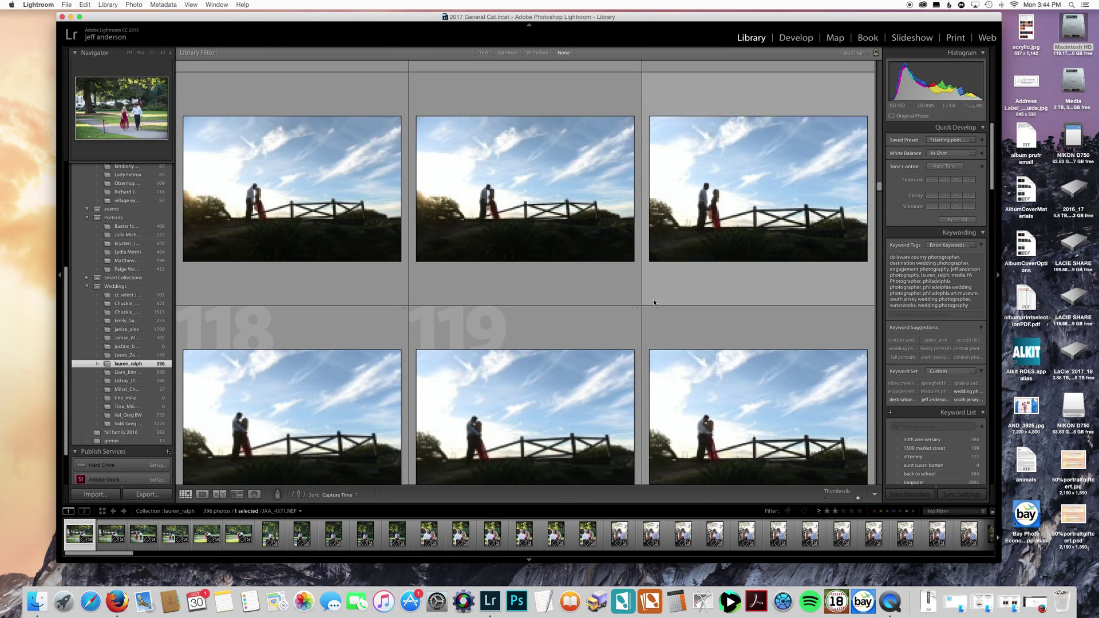
double_click(500, 172)
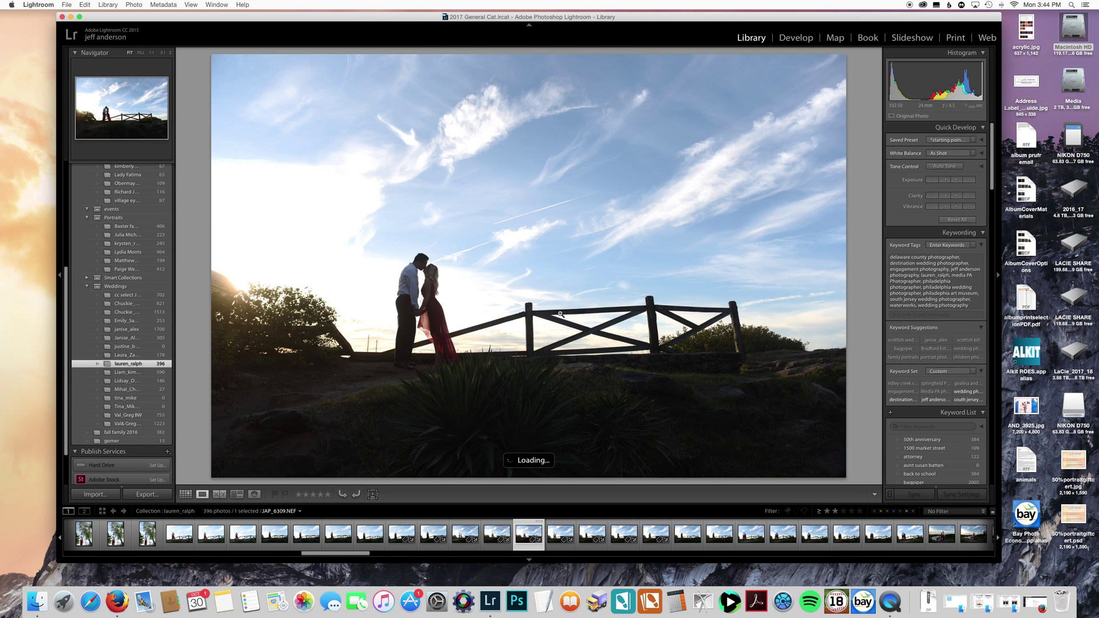
left_click(795, 37)
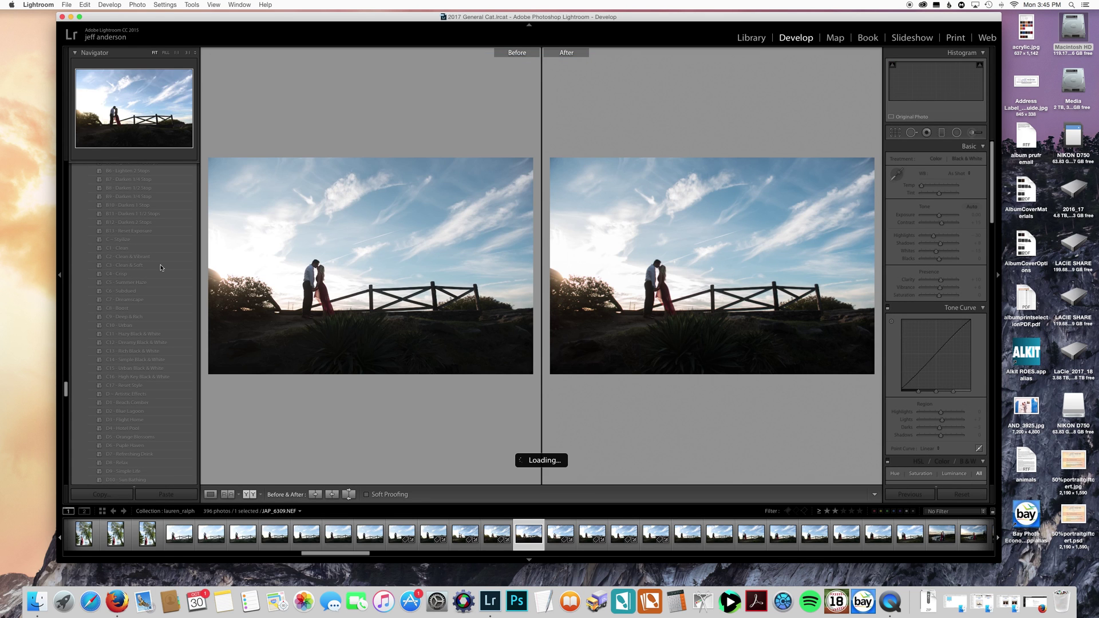
Try the *PH Balance 2 preset on the fence photo, view it in the single-image view, and undo the preset.
scroll(155, 274, "down", 10)
scroll(150, 279, "down", 8)
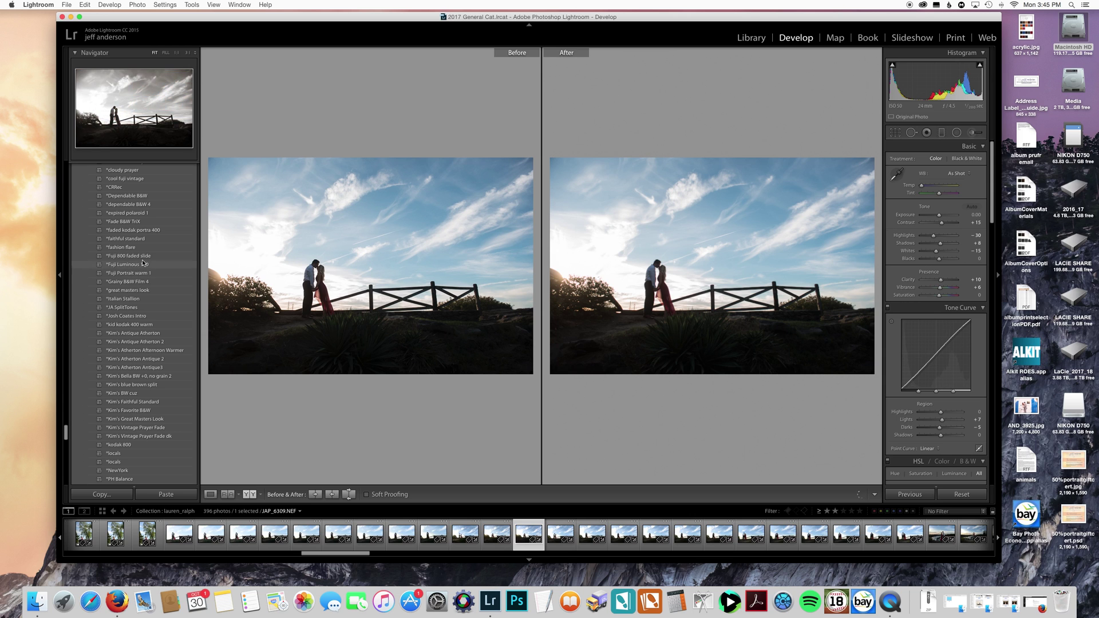
scroll(139, 278, "down", 5)
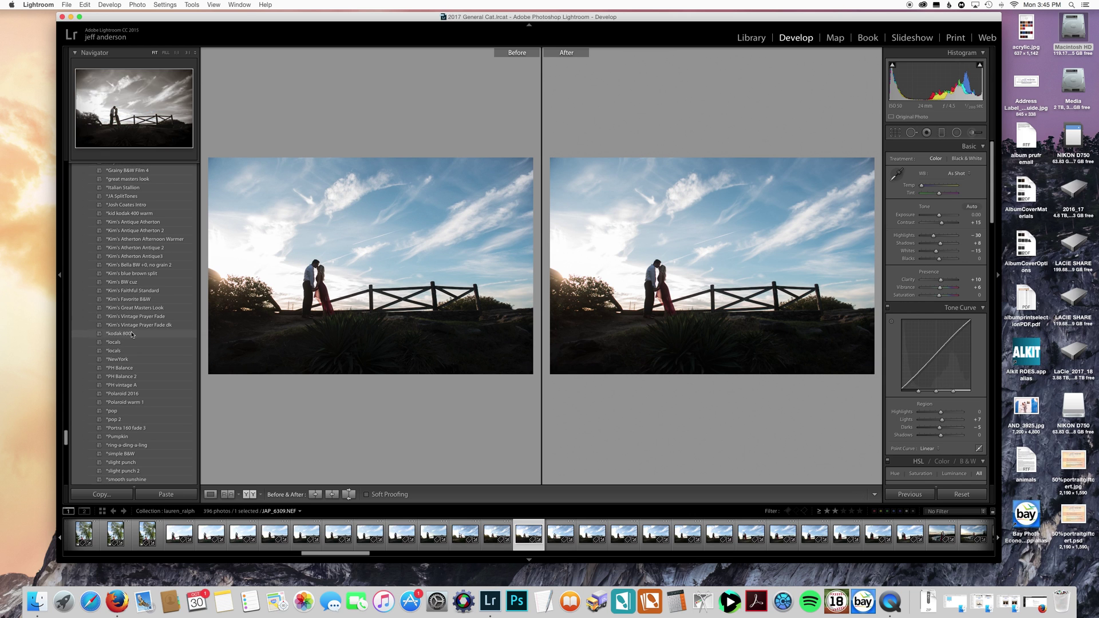
left_click(129, 377)
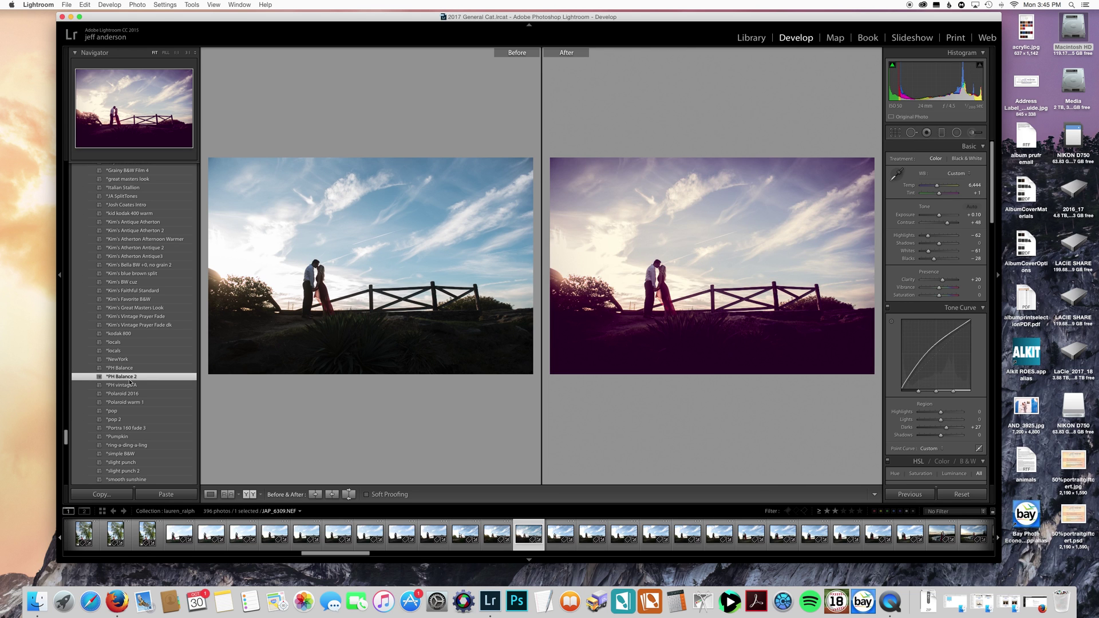
key("y")
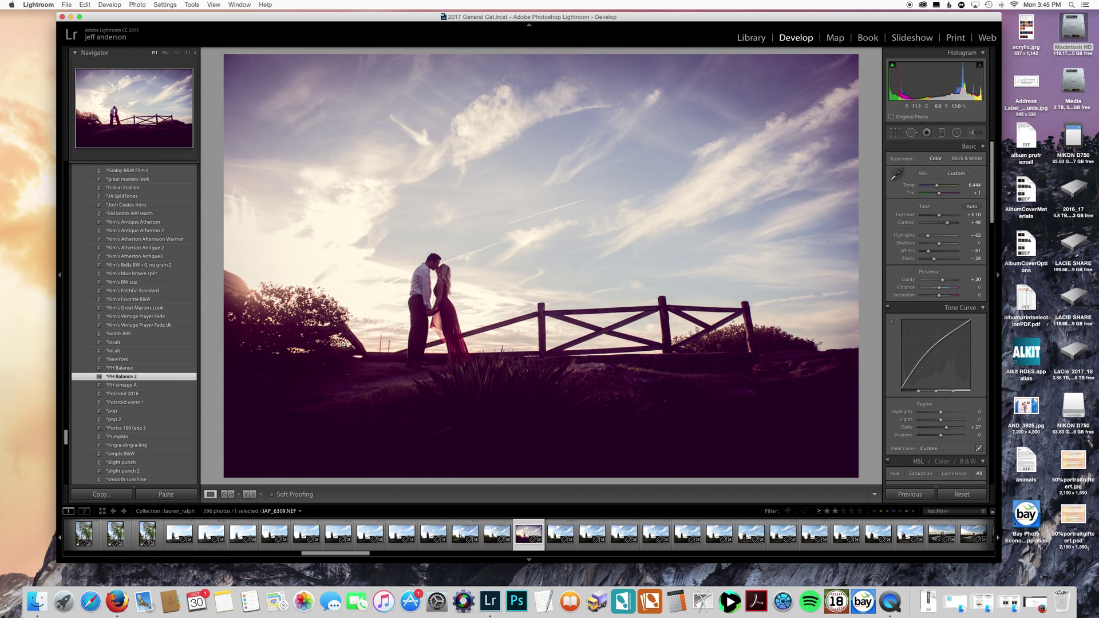
key("super+z")
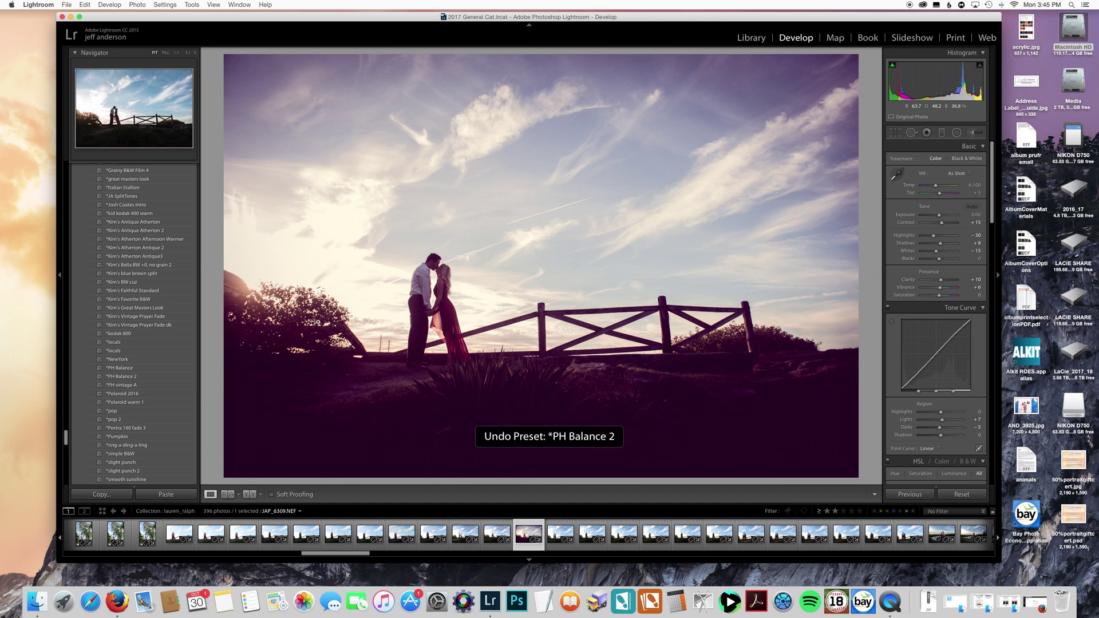
Apply the C9 - Deep & Rich preset, compare before and after, and set Highlights to -48.
scroll(146, 299, "up", 15)
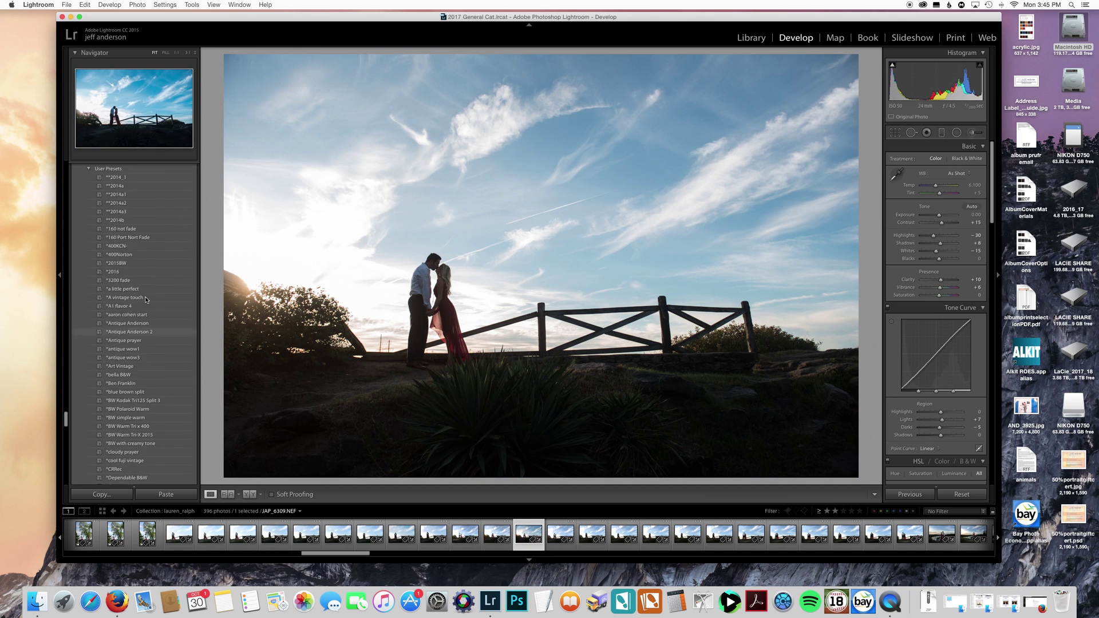
scroll(146, 298, "up", 10)
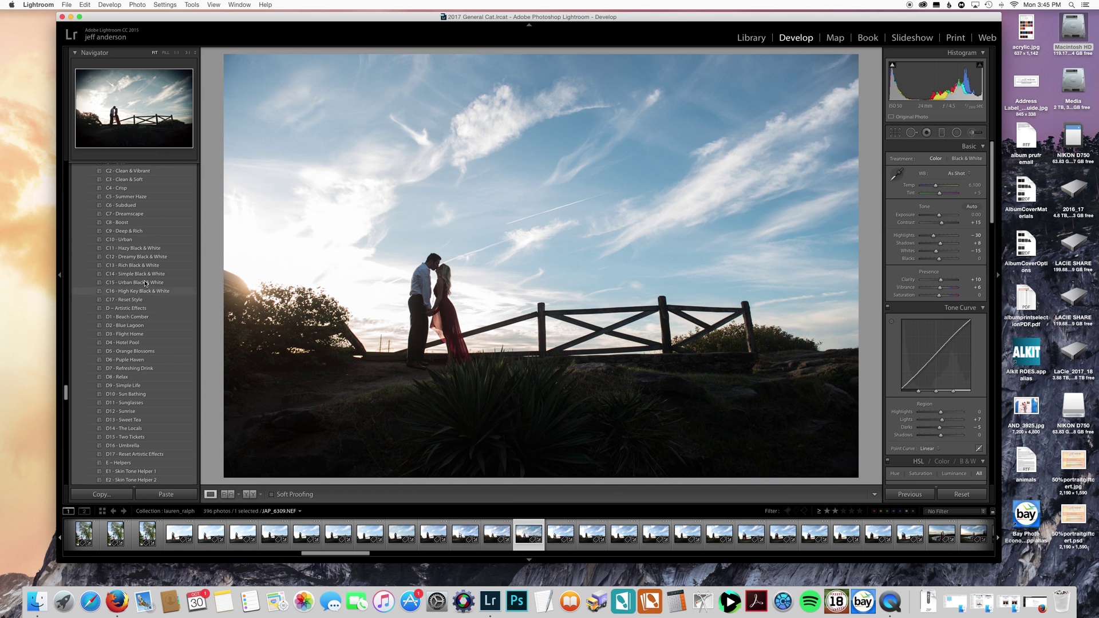
left_click(131, 231)
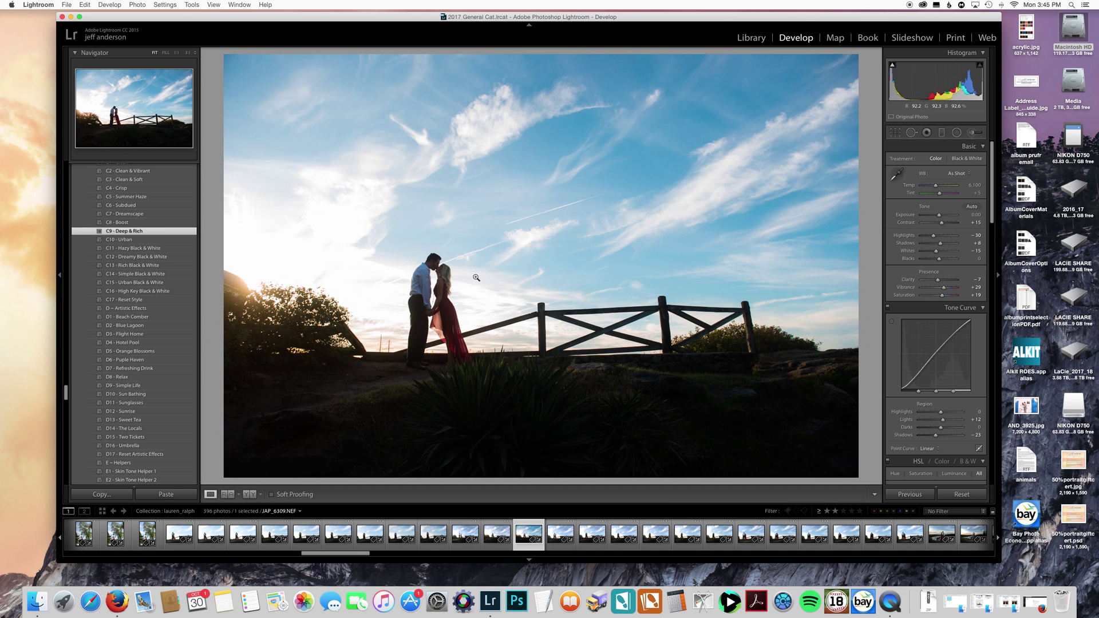
key("y")
key("y")
left_click_drag(934, 236, 930, 235)
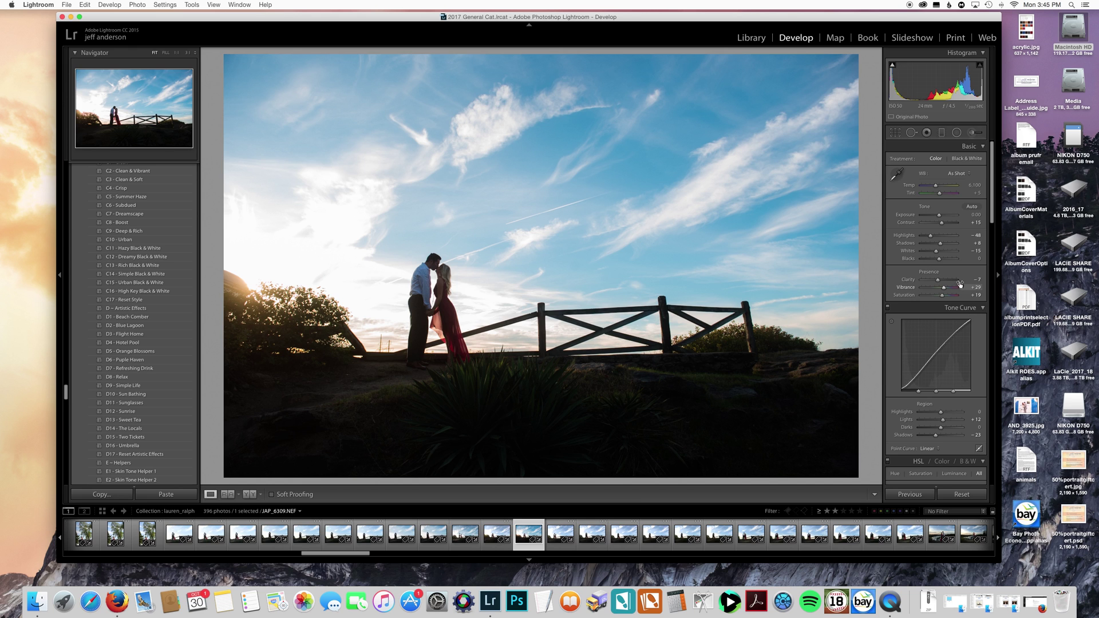
Set up the Adjustment Brush with the *burn highlights effect and a Saturation of 35.
left_click(971, 133)
left_click(931, 160)
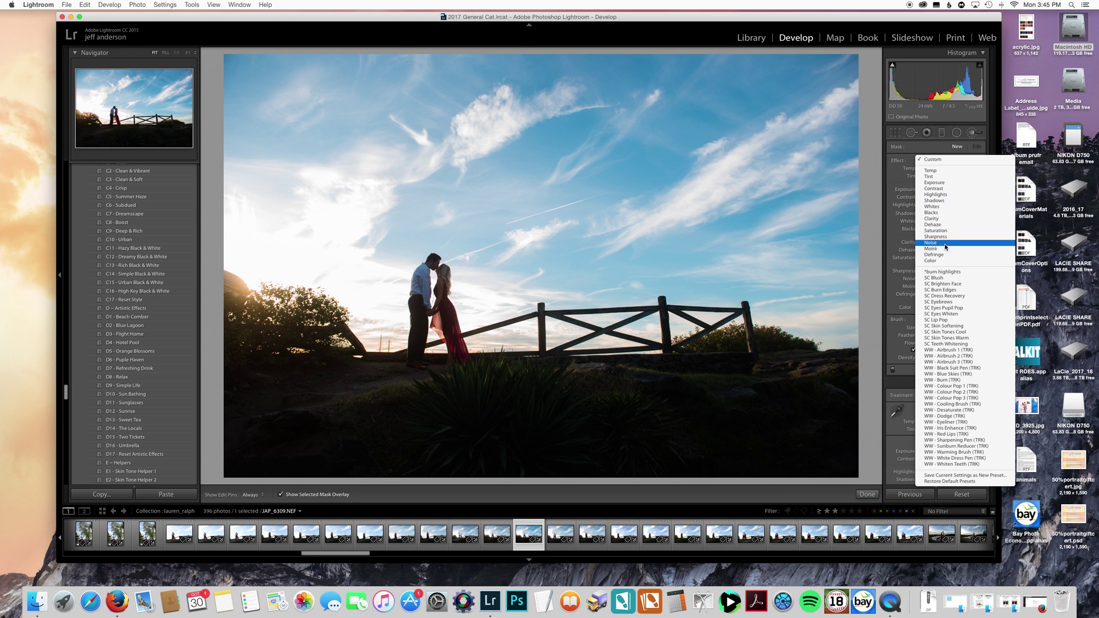
left_click(944, 273)
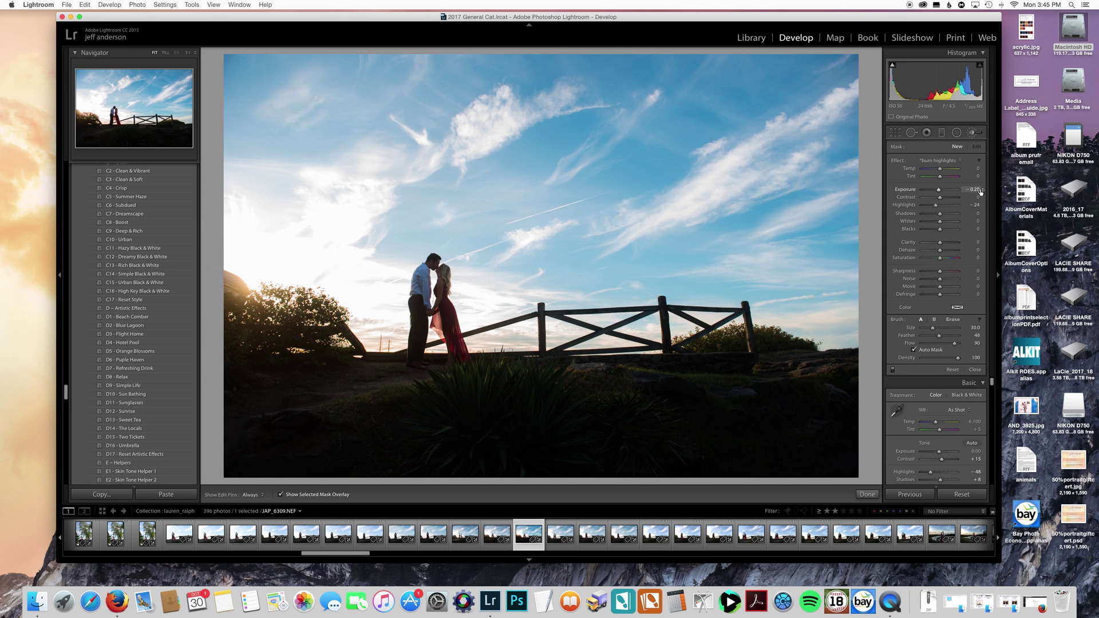
left_click(975, 205)
left_click_drag(939, 259, 945, 260)
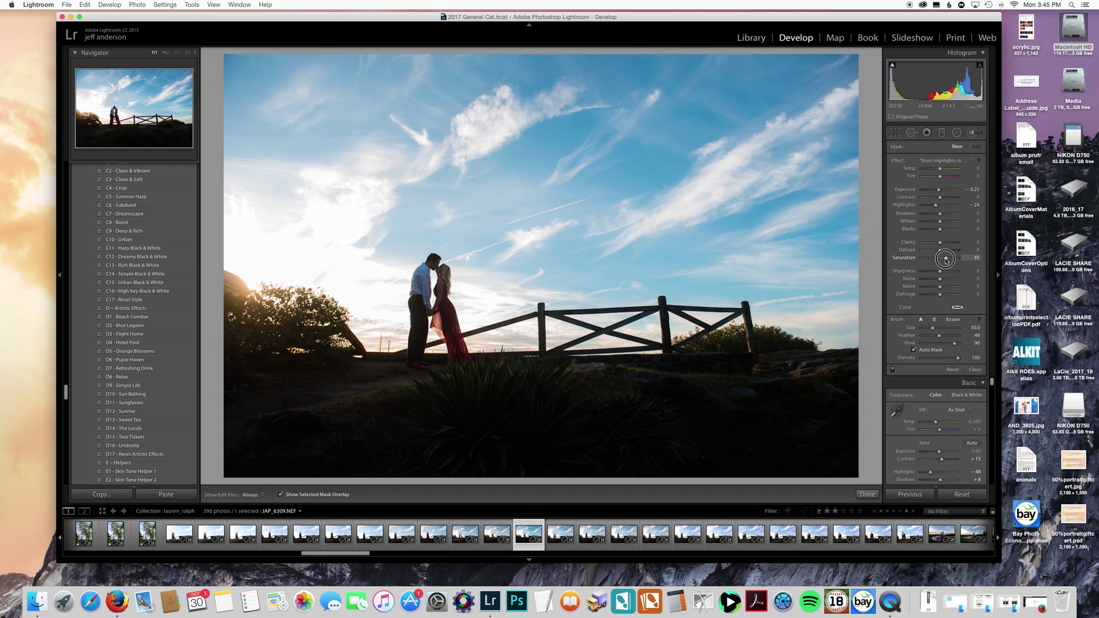
Paint the burn-highlights adjustment over the whole sky above the couple and the fence.
key("h")
mouse_move(264, 173)
left_mouse_down()
mouse_move(269, 92)
mouse_move(274, 189)
mouse_move(412, 103)
mouse_move(601, 97)
left_mouse_up()
mouse_move(731, 99)
left_mouse_down()
mouse_move(595, 112)
mouse_move(824, 217)
mouse_move(815, 294)
mouse_move(694, 152)
left_mouse_up()
mouse_move(568, 130)
left_mouse_down()
mouse_move(444, 171)
mouse_move(596, 149)
mouse_move(364, 185)
mouse_move(325, 218)
mouse_move(283, 229)
mouse_move(278, 249)
mouse_move(333, 296)
mouse_move(350, 297)
mouse_move(342, 322)
mouse_move(361, 234)
mouse_move(398, 196)
mouse_move(480, 195)
mouse_move(505, 245)
mouse_move(505, 303)
mouse_move(550, 287)
mouse_move(675, 282)
mouse_move(859, 301)
mouse_move(655, 266)
left_mouse_up()
left_click_drag(603, 291, 495, 256)
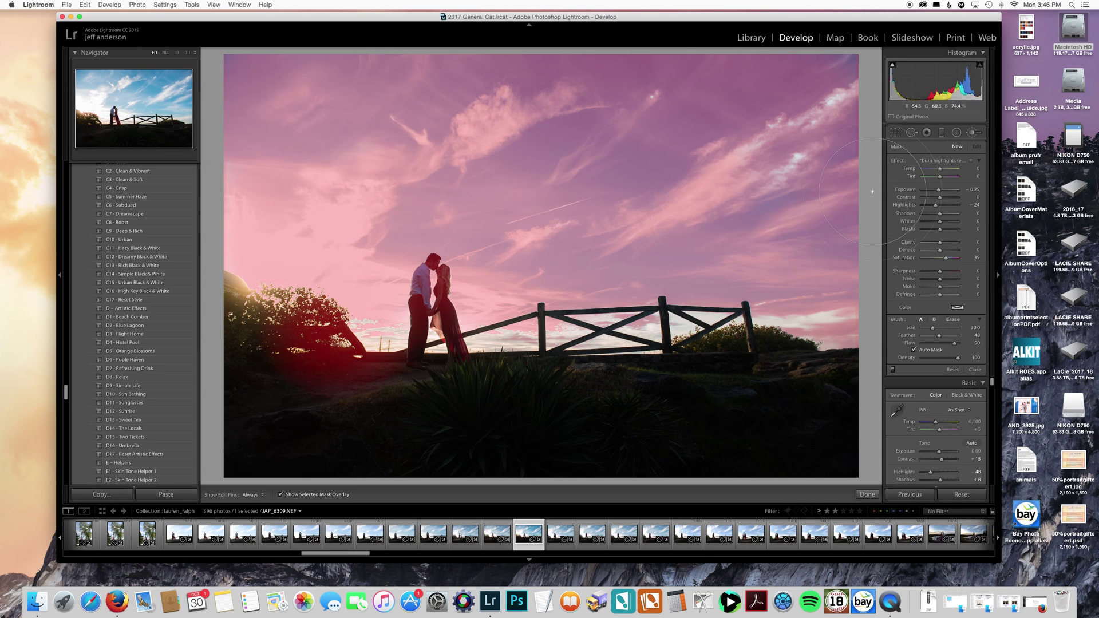
Erase the brush mask from the couple's heads and bodies, close the Adjustment Brush, and compare before and after.
key("h")
left_click(952, 320)
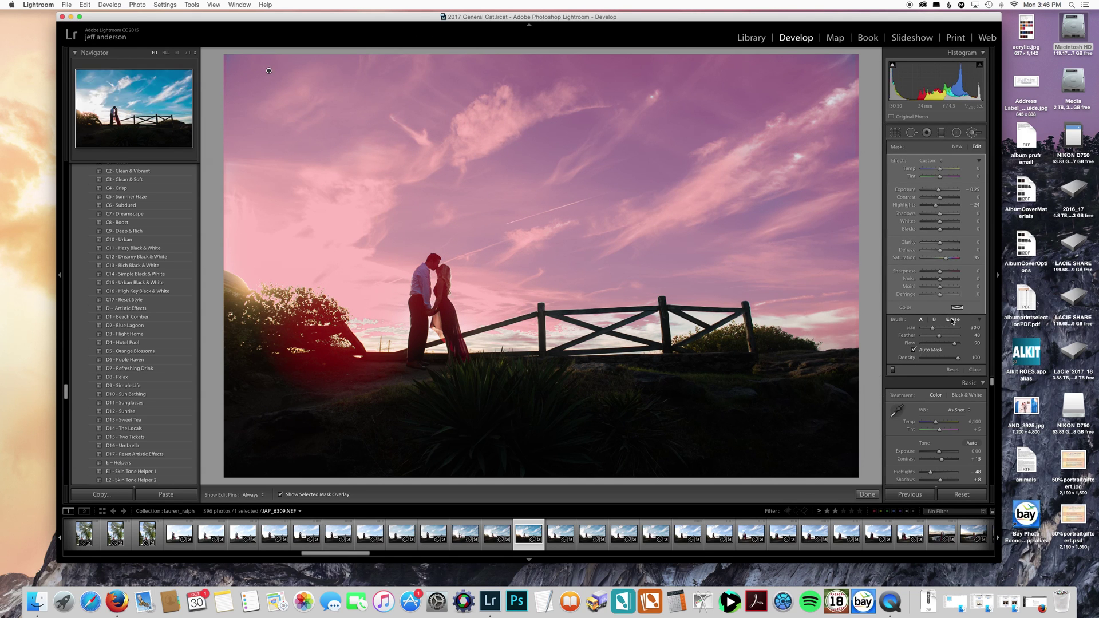
key("h")
mouse_move(433, 263)
left_mouse_down()
mouse_move(459, 357)
mouse_move(447, 275)
mouse_move(437, 296)
mouse_move(436, 263)
mouse_move(425, 271)
mouse_move(432, 261)
mouse_move(411, 313)
mouse_move(424, 266)
mouse_move(421, 318)
mouse_move(429, 287)
mouse_move(414, 298)
mouse_move(416, 340)
mouse_move(434, 261)
left_mouse_up()
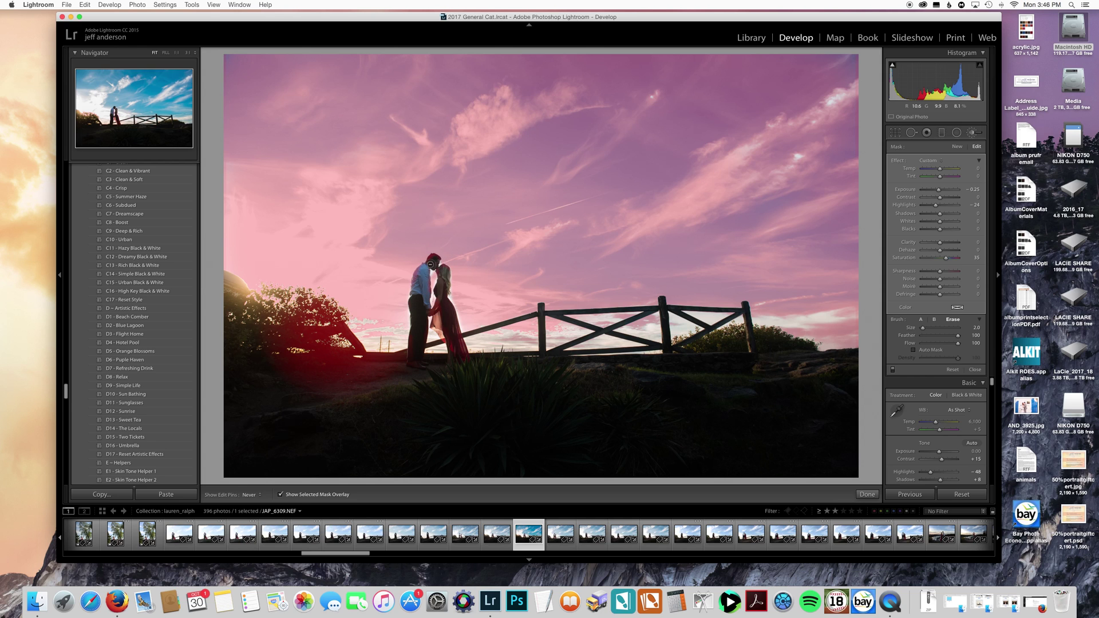
mouse_move(437, 267)
left_mouse_down()
mouse_move(447, 314)
mouse_move(419, 269)
left_mouse_up()
key("h")
key("bracketright")
key("bracketright")
mouse_move(429, 279)
left_mouse_down()
mouse_move(421, 320)
mouse_move(427, 310)
mouse_move(446, 322)
mouse_move(433, 265)
mouse_move(449, 307)
left_mouse_up()
left_click(974, 369)
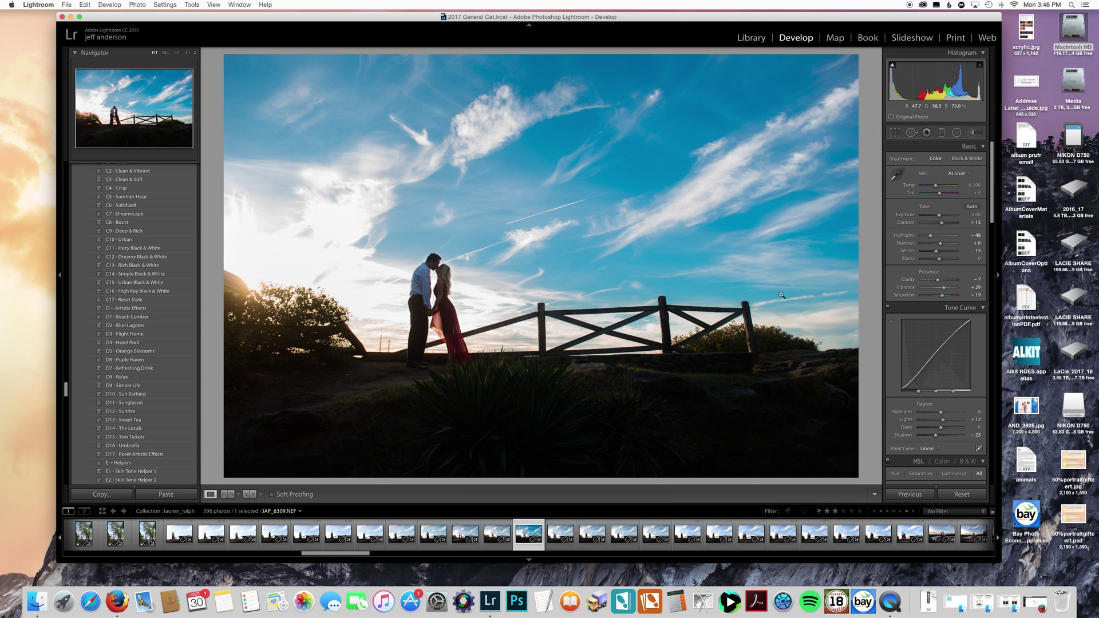
key("y")
key("y")
Crop the photo tighter around the couple and fence at the original aspect ratio, and reposition the frame.
left_click(895, 132)
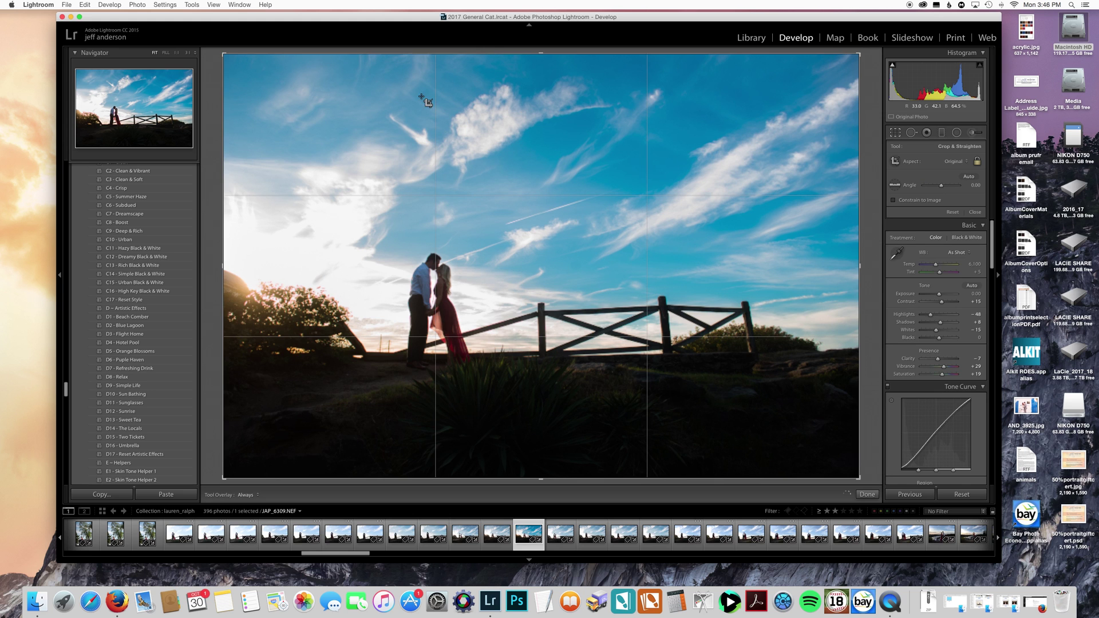
left_click_drag(223, 55, 320, 118)
left_click_drag(464, 223, 510, 216)
left_click_drag(837, 230, 836, 223)
key("Return")
Add a post-crop vignette with Amount -29 and Roundness -62, and show the before and after versions side by side.
scroll(965, 299, "down", 5)
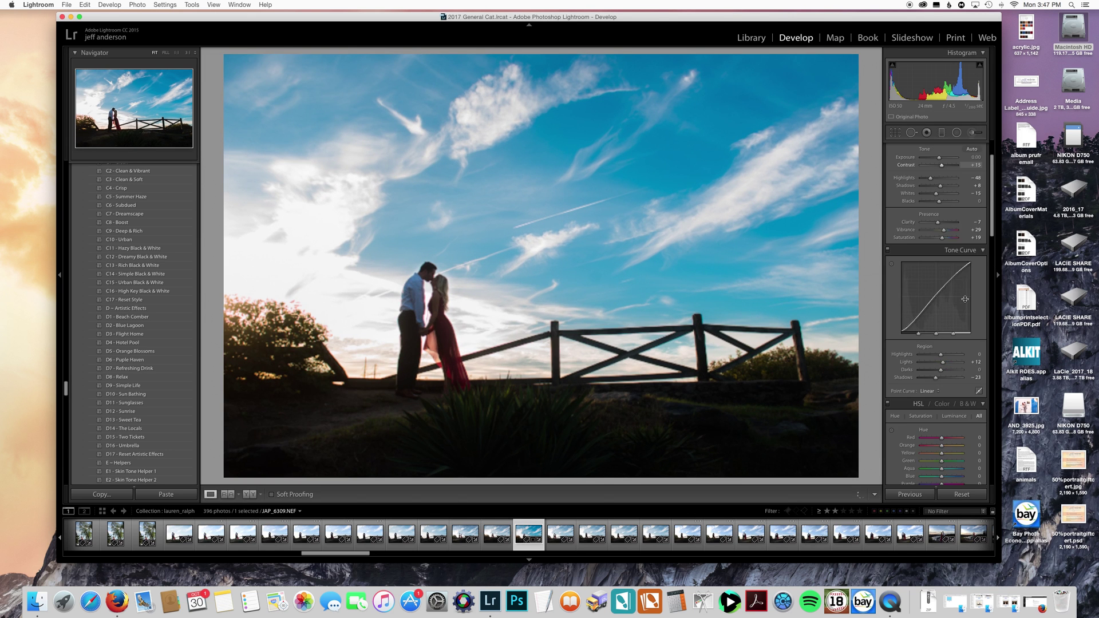
scroll(965, 298, "down", 10)
left_click_drag(939, 242, 927, 258)
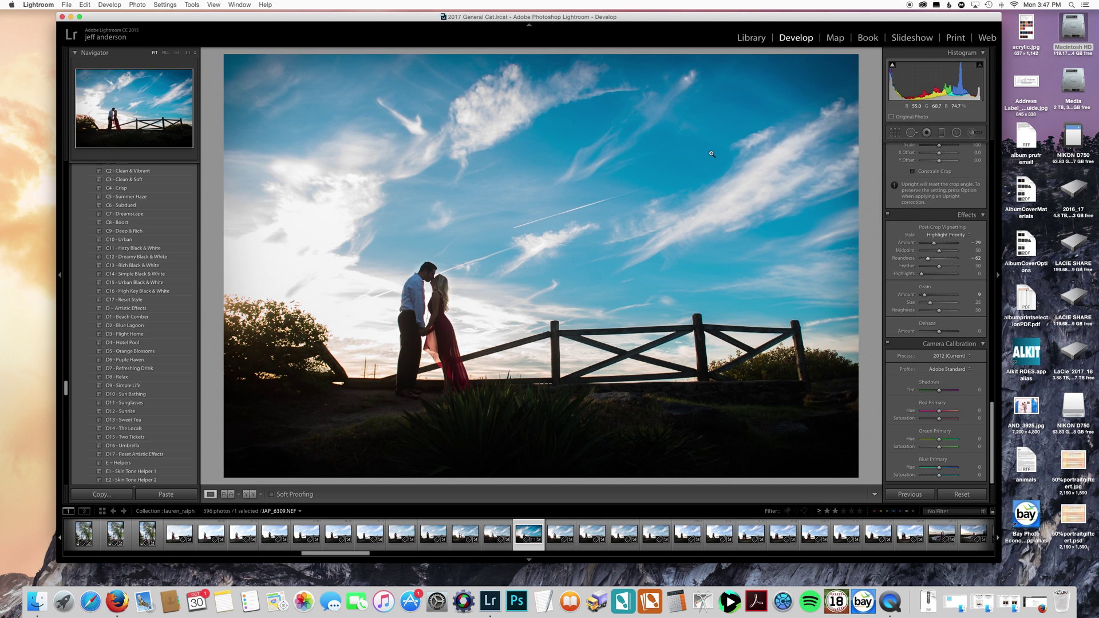
key("y")
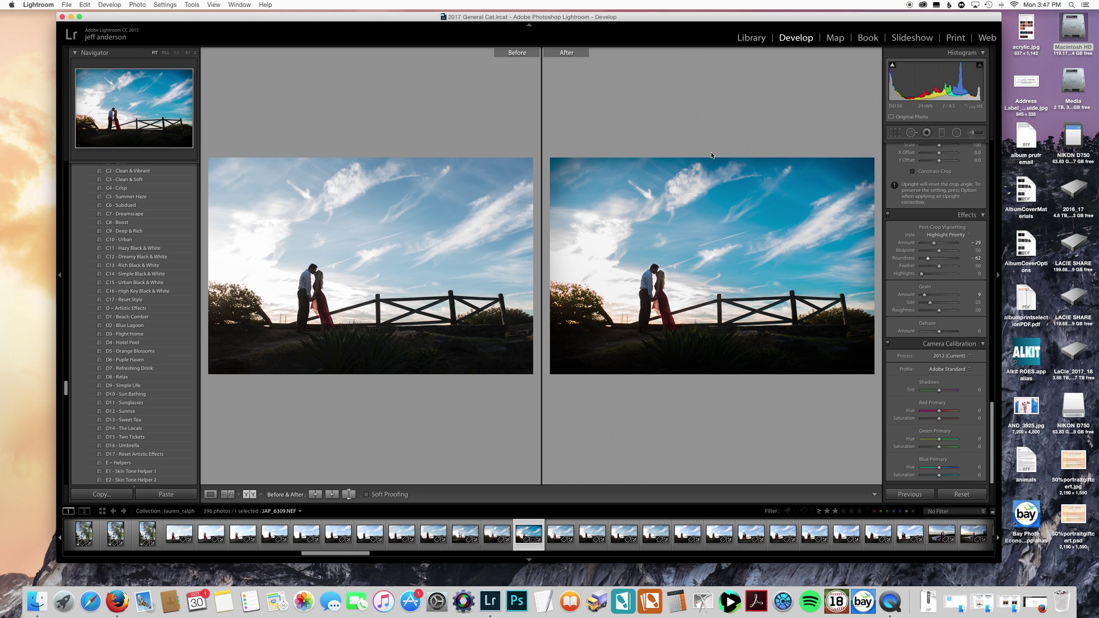
Review the Adjustment Brush effect presets and the Radial Filter options, and return to the basic adjustments.
scroll(908, 184, "up", 10)
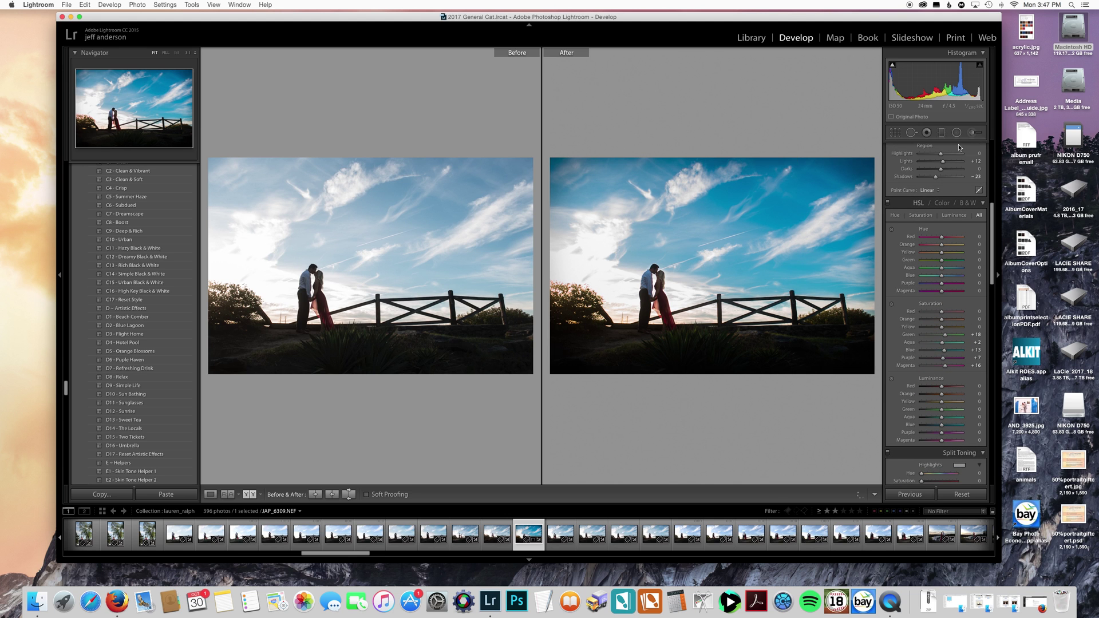
left_click(971, 134)
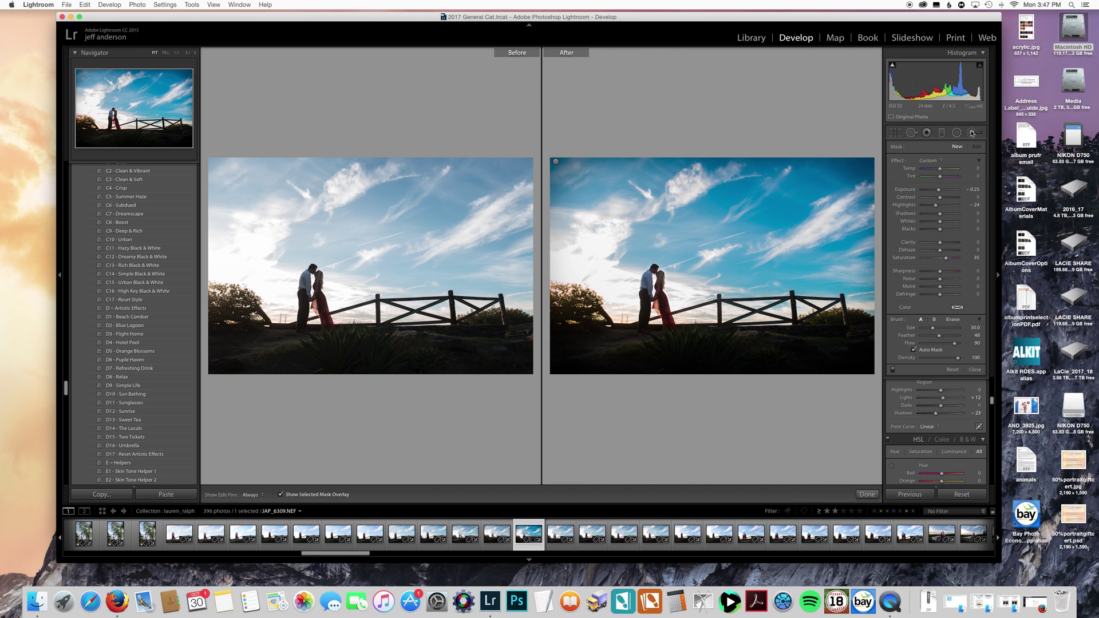
left_click(940, 161)
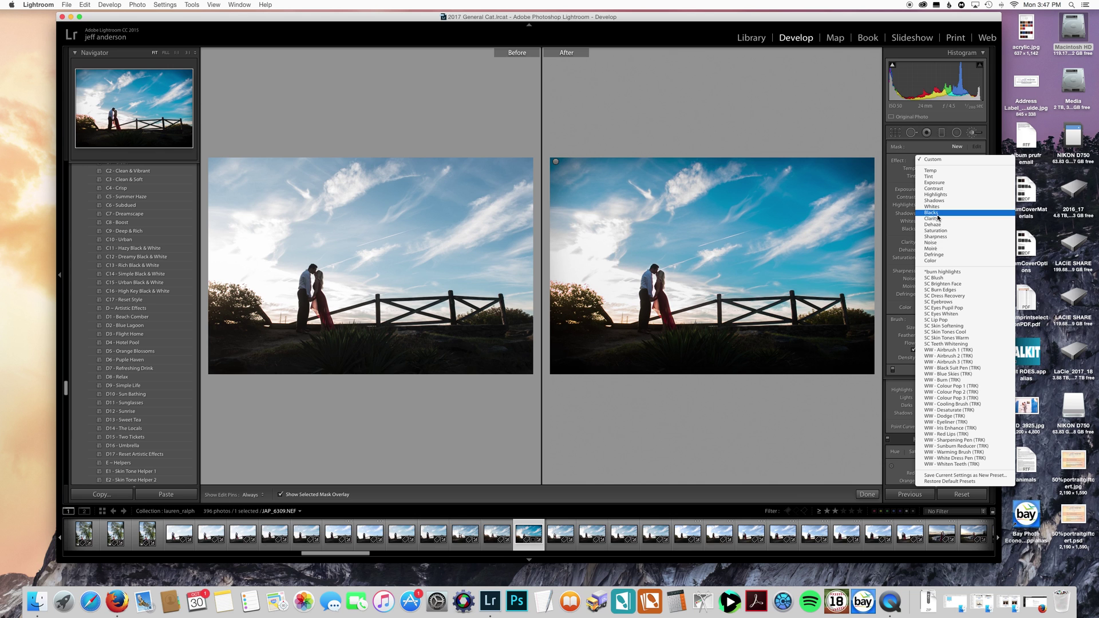
left_click(956, 134)
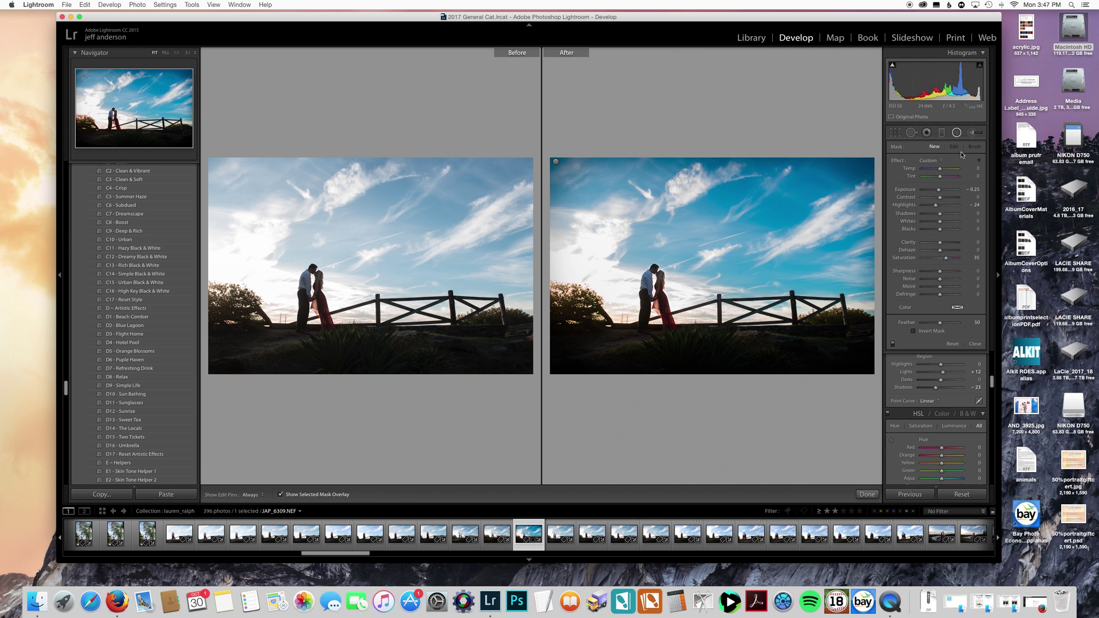
left_click(957, 135)
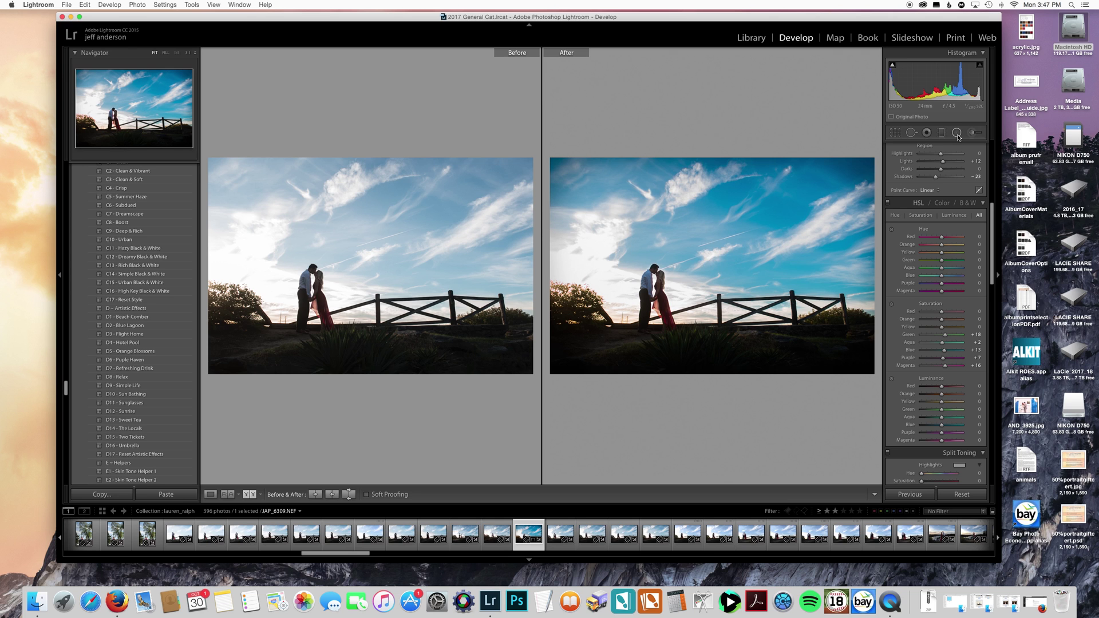
left_click(958, 134)
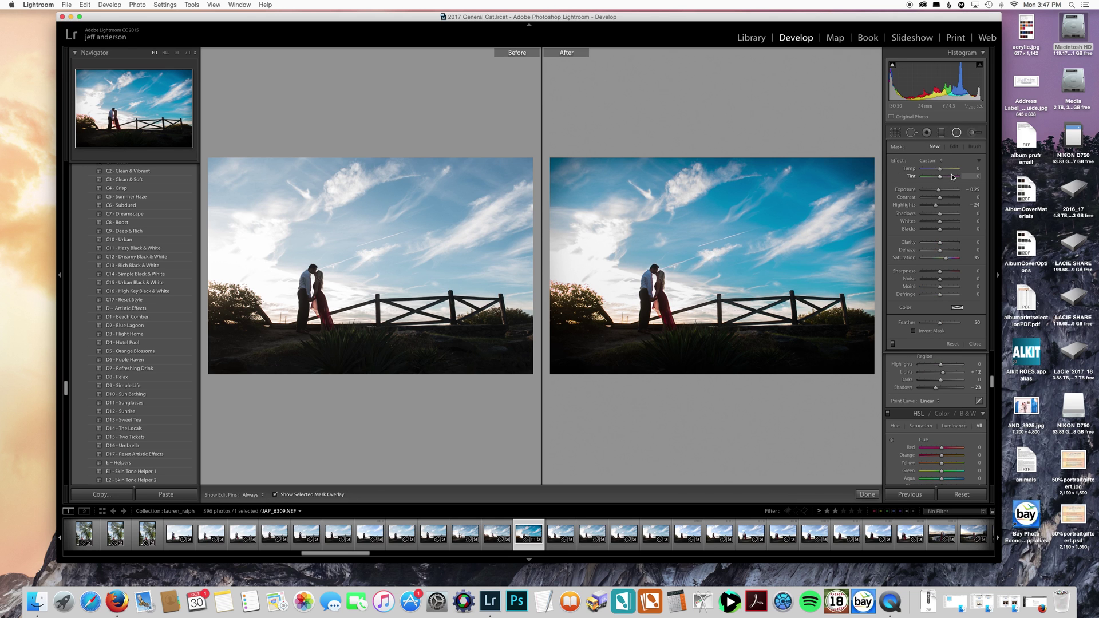
left_click(957, 133)
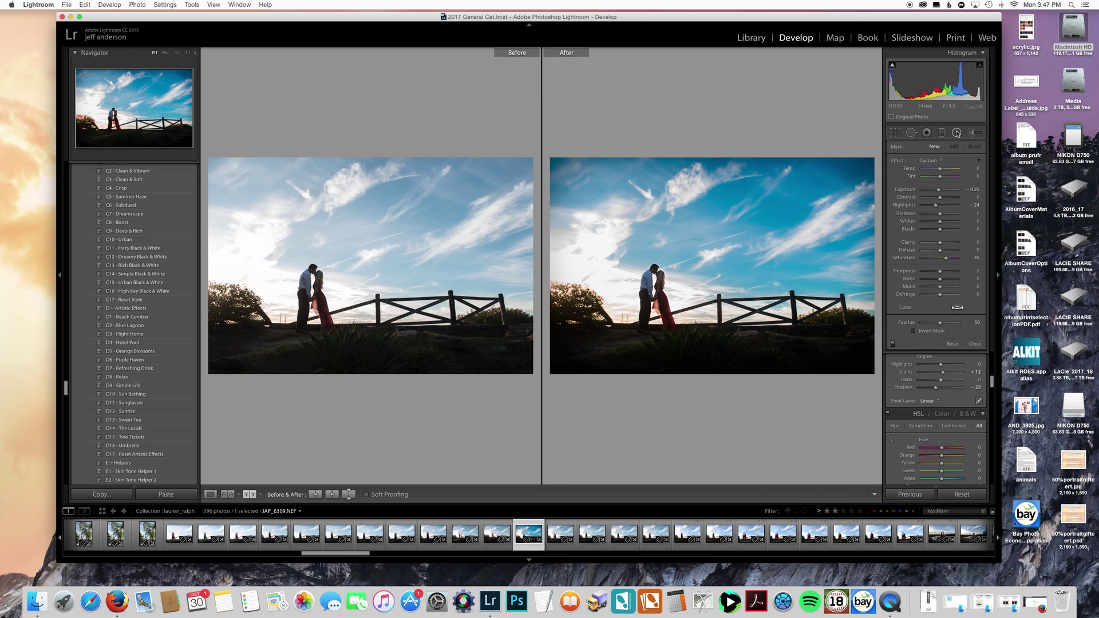
scroll(955, 200, "up", 5)
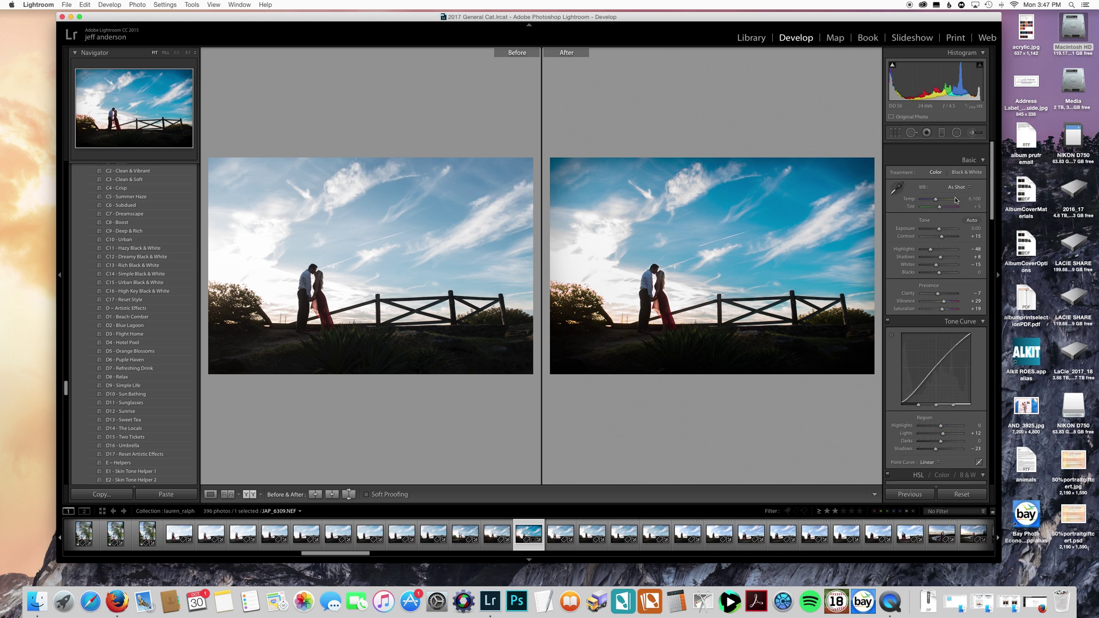
Darken the upper sky with a Graduated Filter at Exposure -1.82 reaching down to mid-sky, and close the filter.
left_click(941, 133)
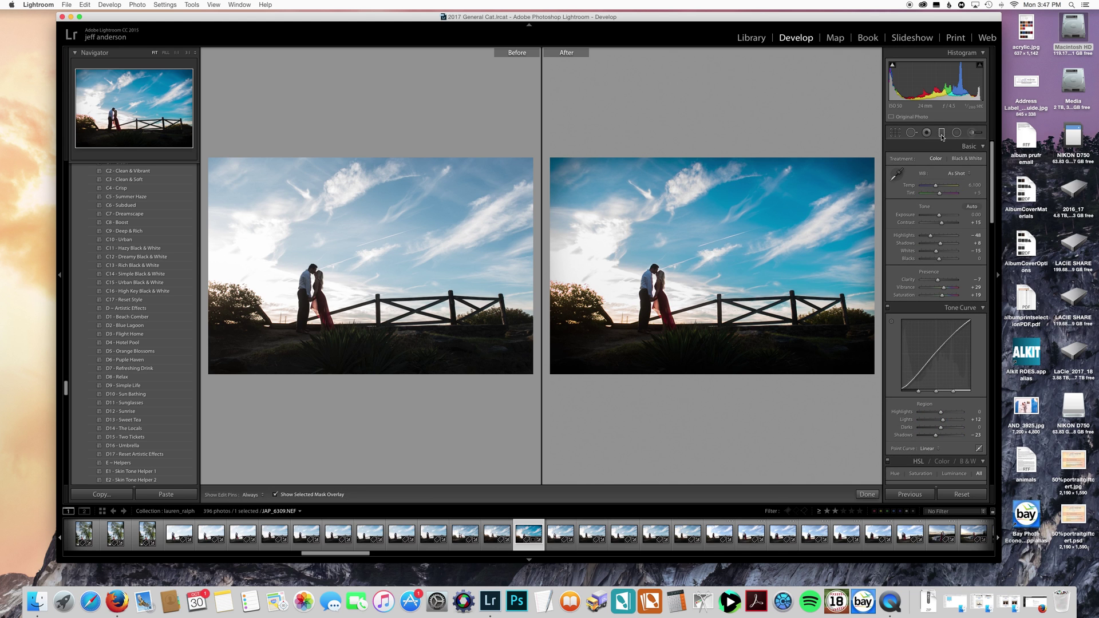
key("y")
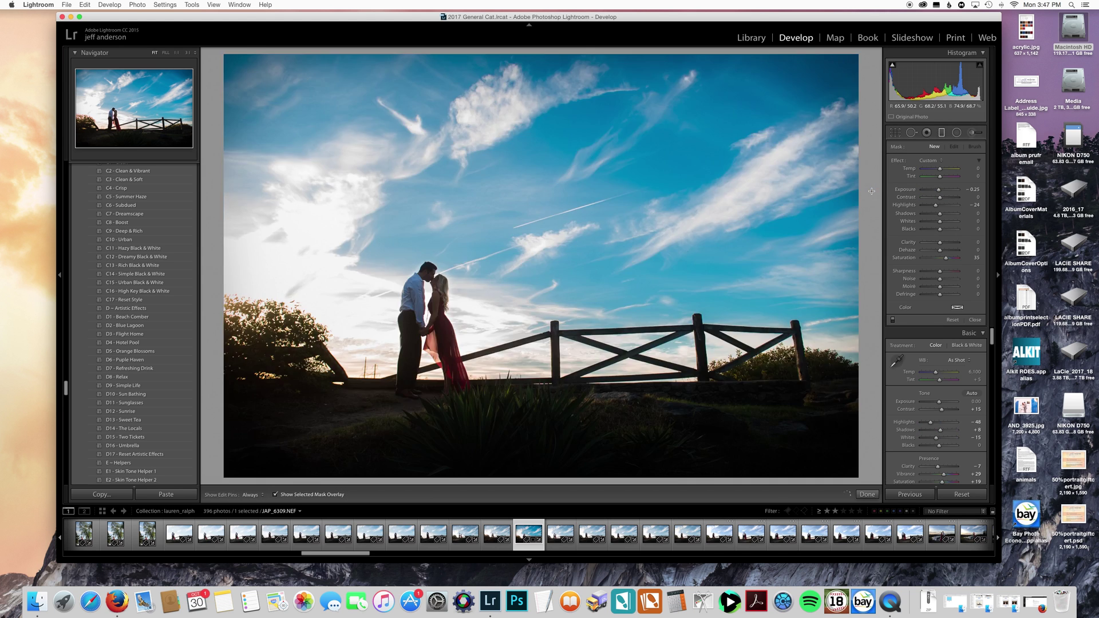
left_click_drag(939, 189, 932, 190)
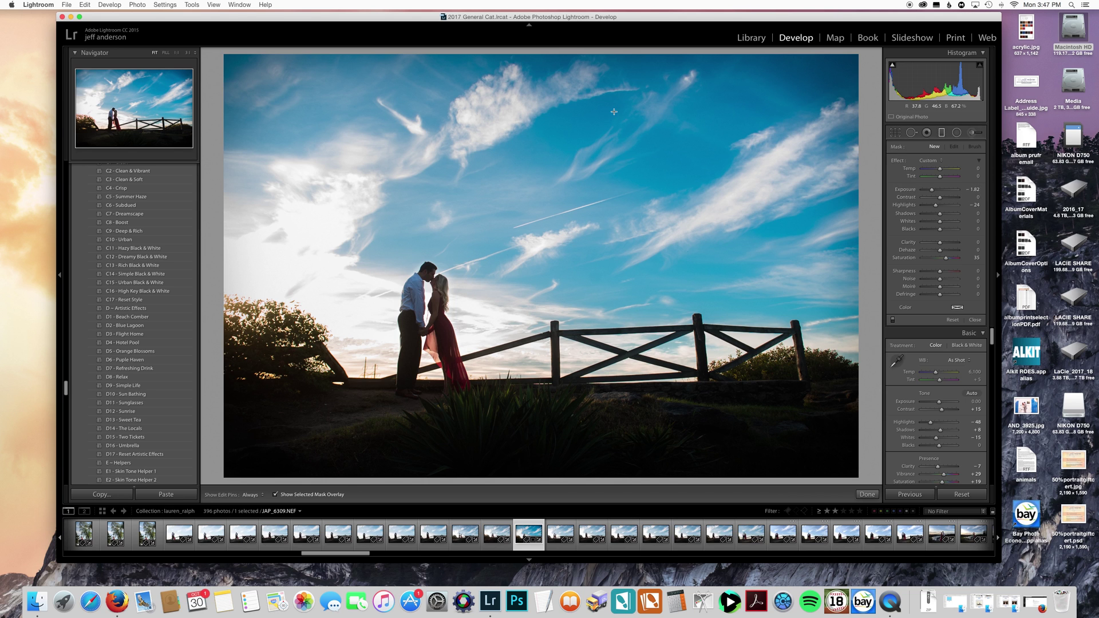
left_click_drag(610, 100, 608, 261)
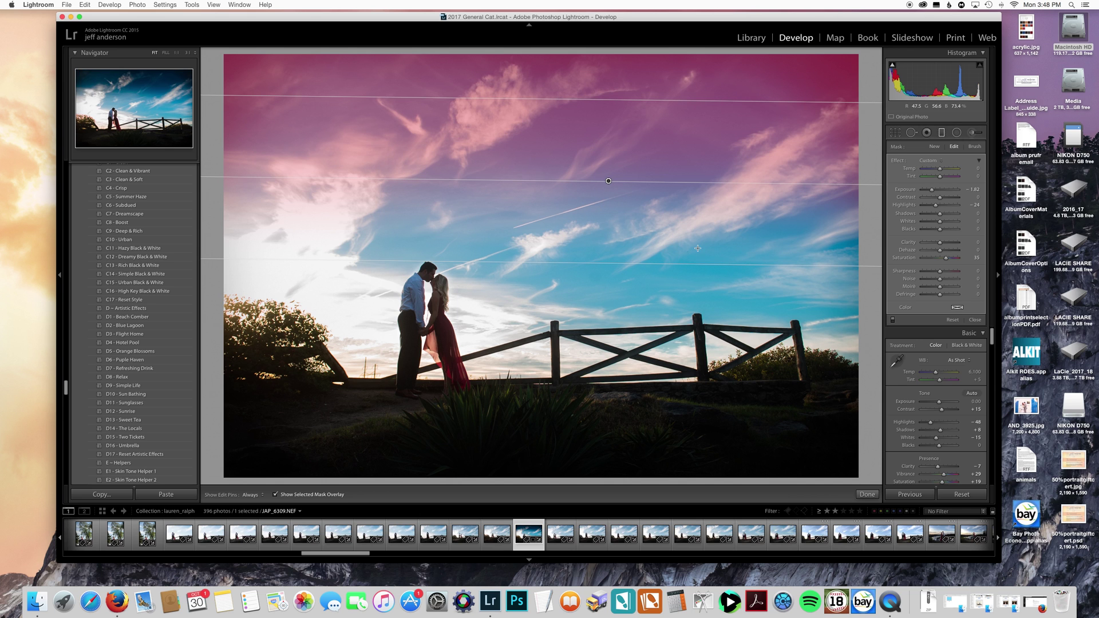
mouse_move(616, 263)
left_mouse_down()
mouse_move(608, 301)
mouse_move(612, 267)
left_mouse_up()
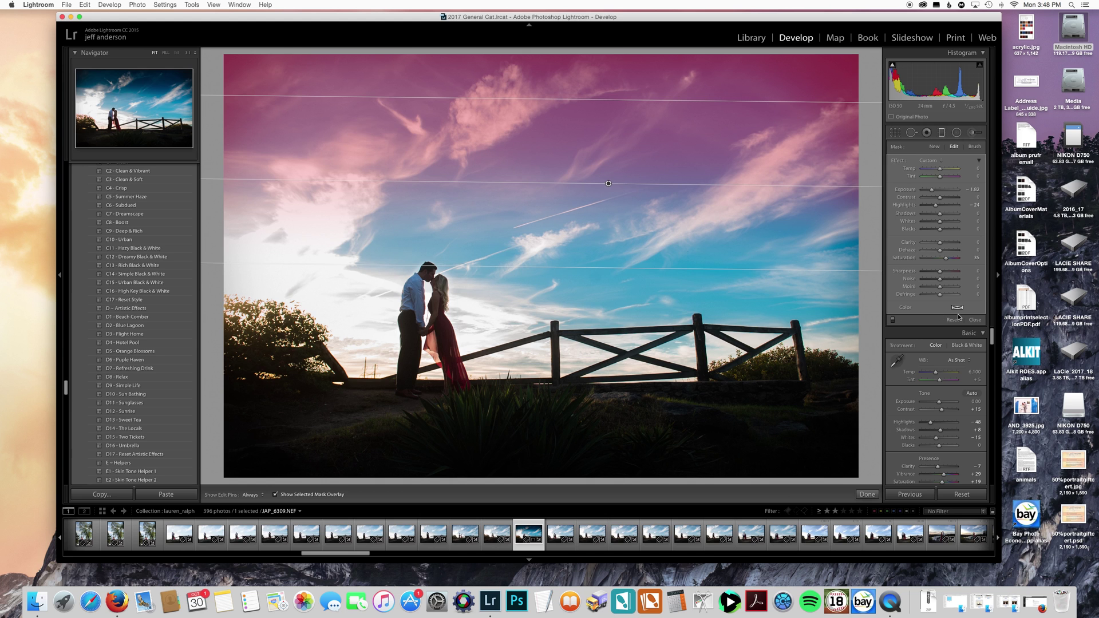
left_click(975, 320)
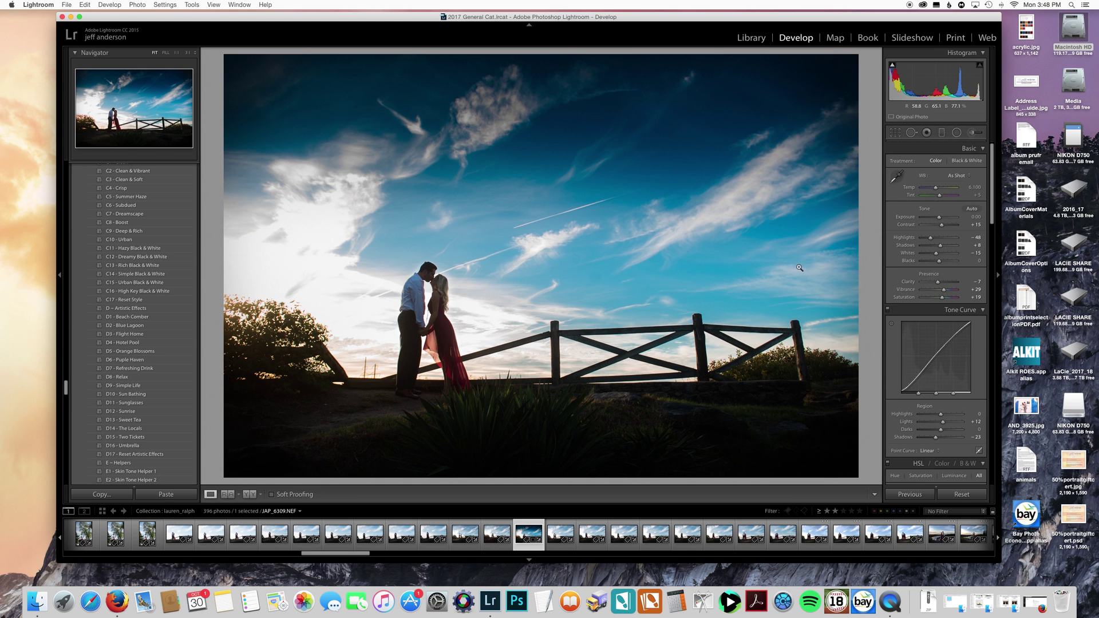
Add two more Graduated Filters with the same settings, one darkening from the right side and one from the left up to the couple.
key("m")
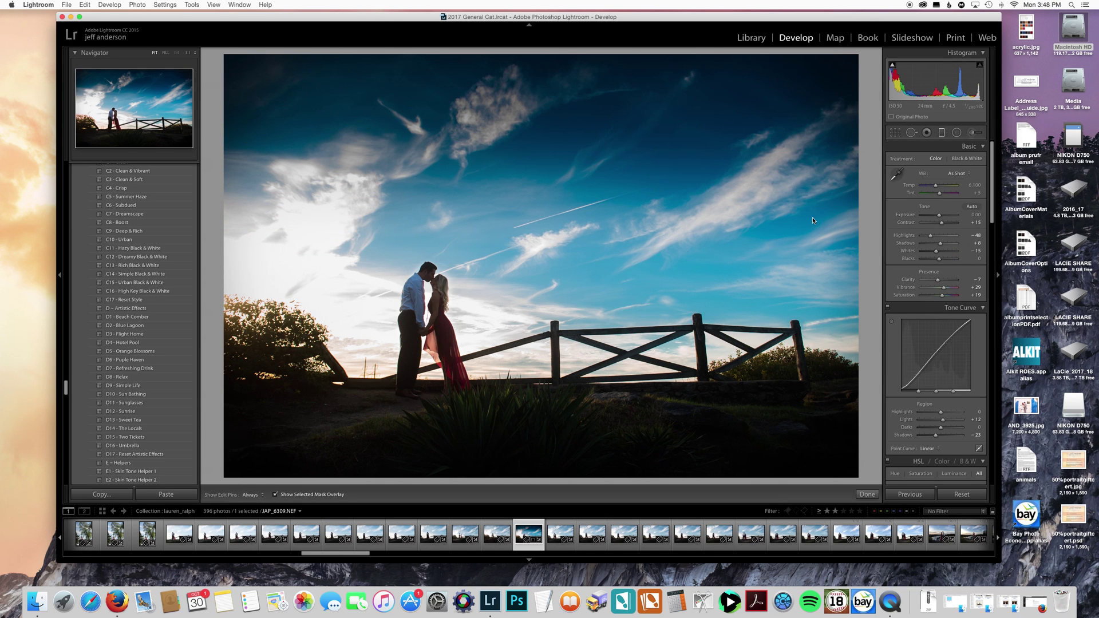
left_click_drag(722, 278, 472, 227)
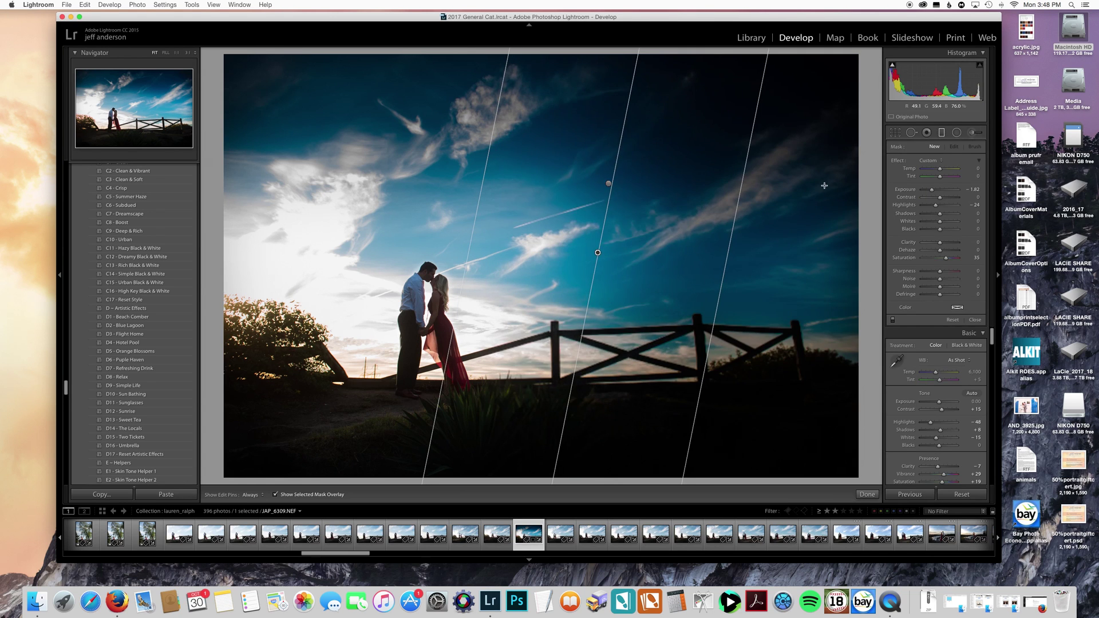
left_click(934, 147)
left_click_drag(332, 256, 436, 258)
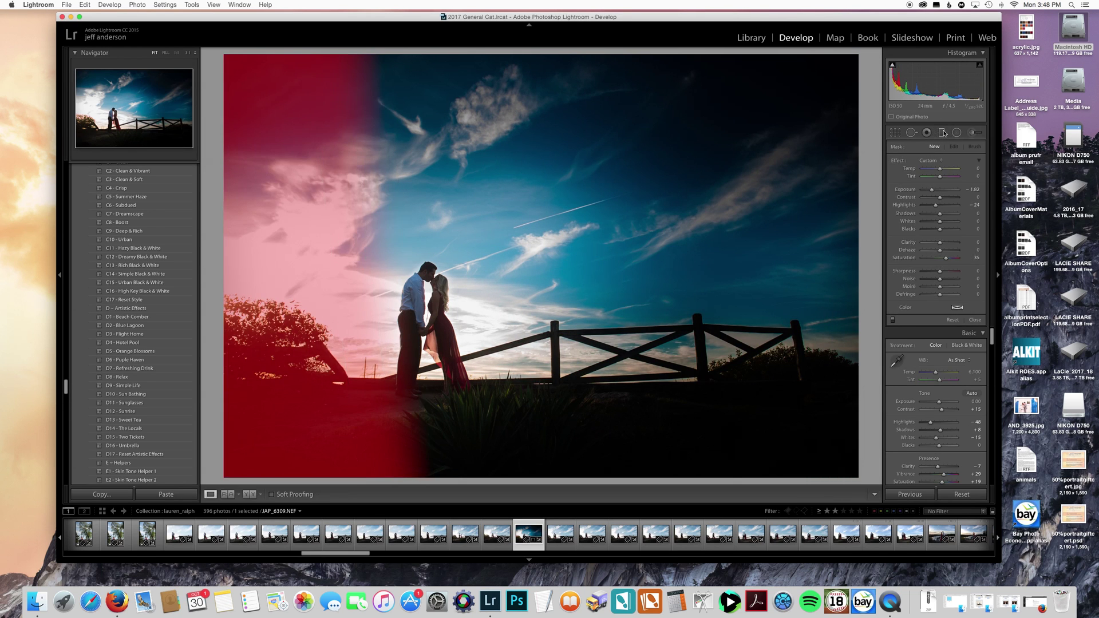
Reopen the Graduated Filter and reset it to remove all three gradients from the photo.
left_click(942, 132)
left_click(941, 134)
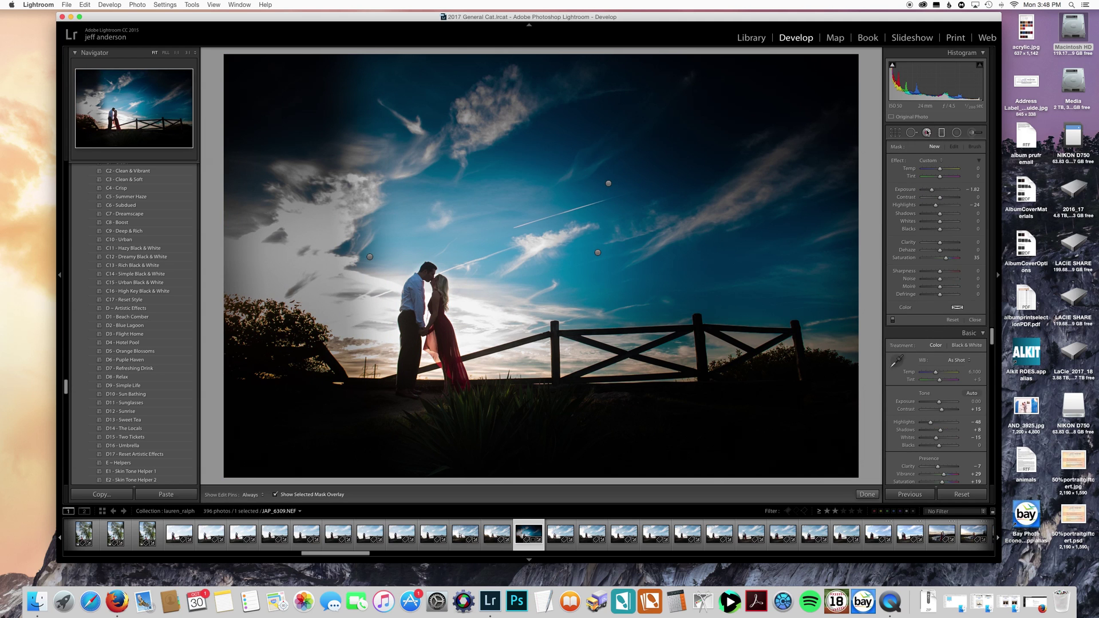
left_click(951, 319)
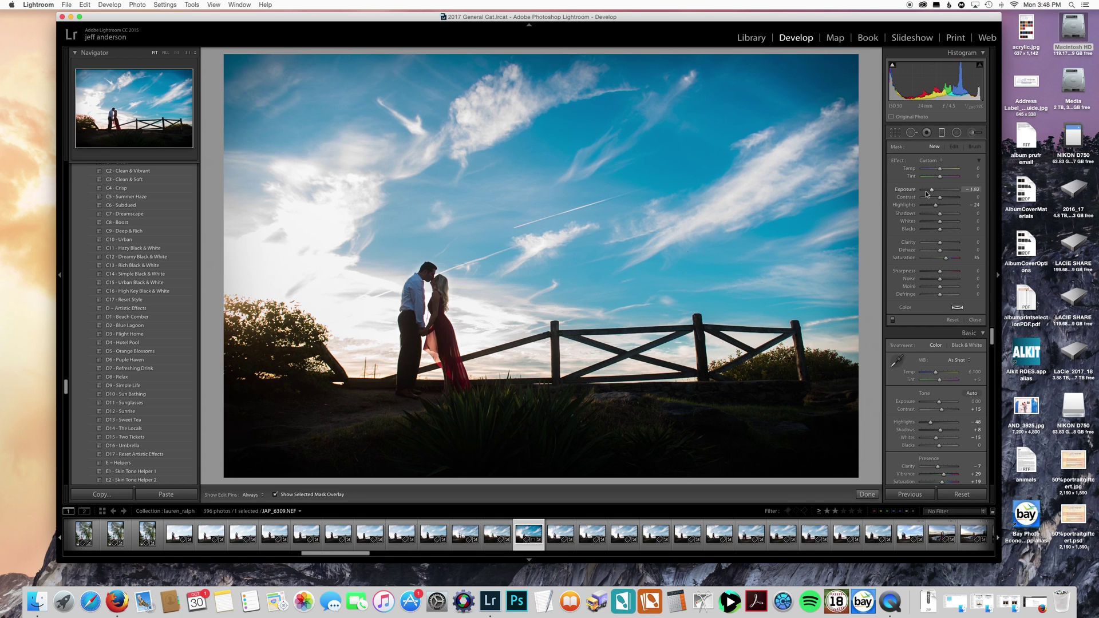
Look at the Red Eye Correction and Radial Filter options, and heal the small cloud above the couple with Spot Removal at size 77.
left_click(926, 133)
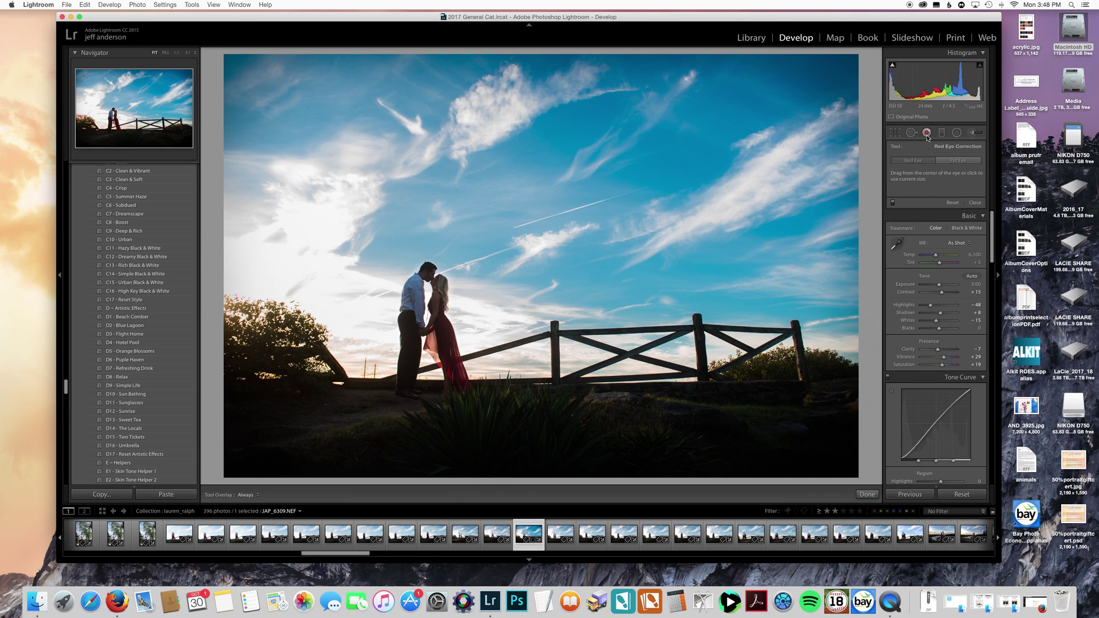
left_click(955, 133)
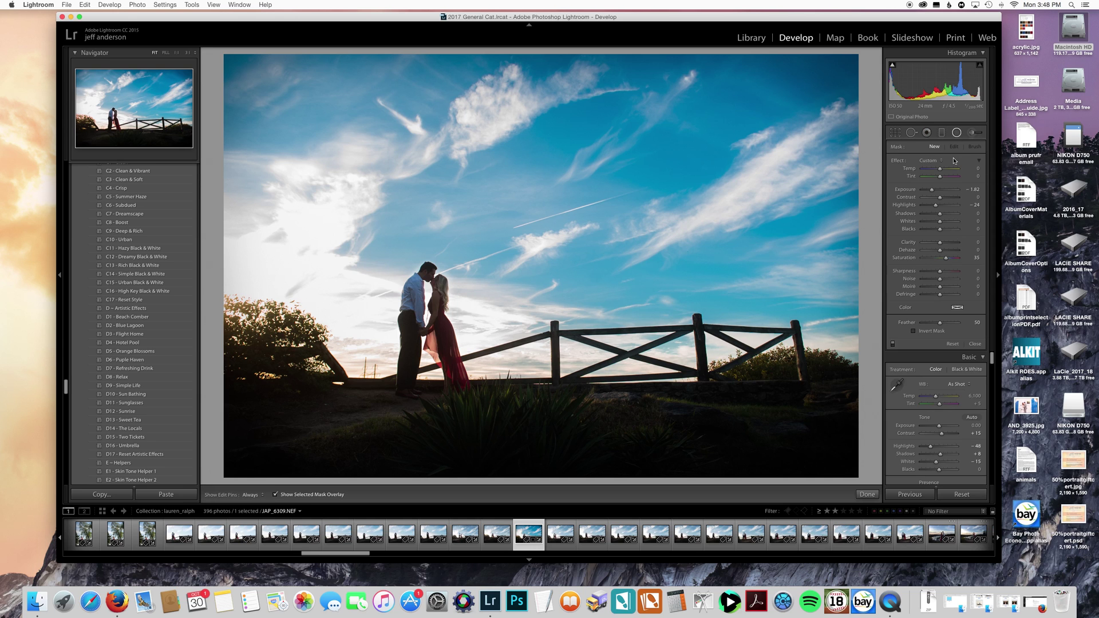
left_click(911, 133)
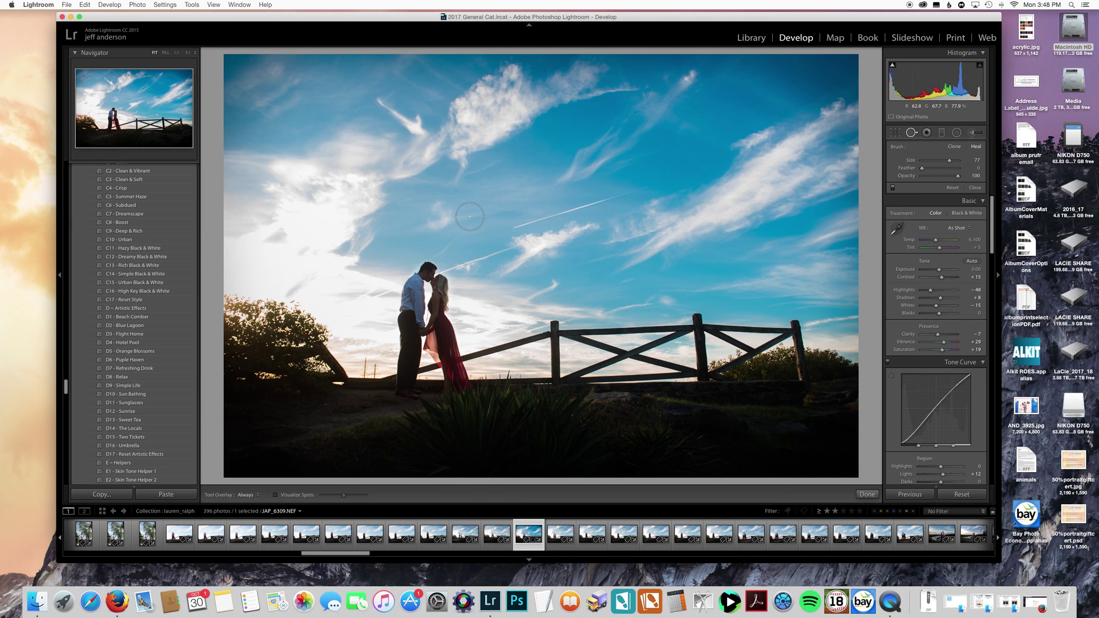
left_click(437, 216)
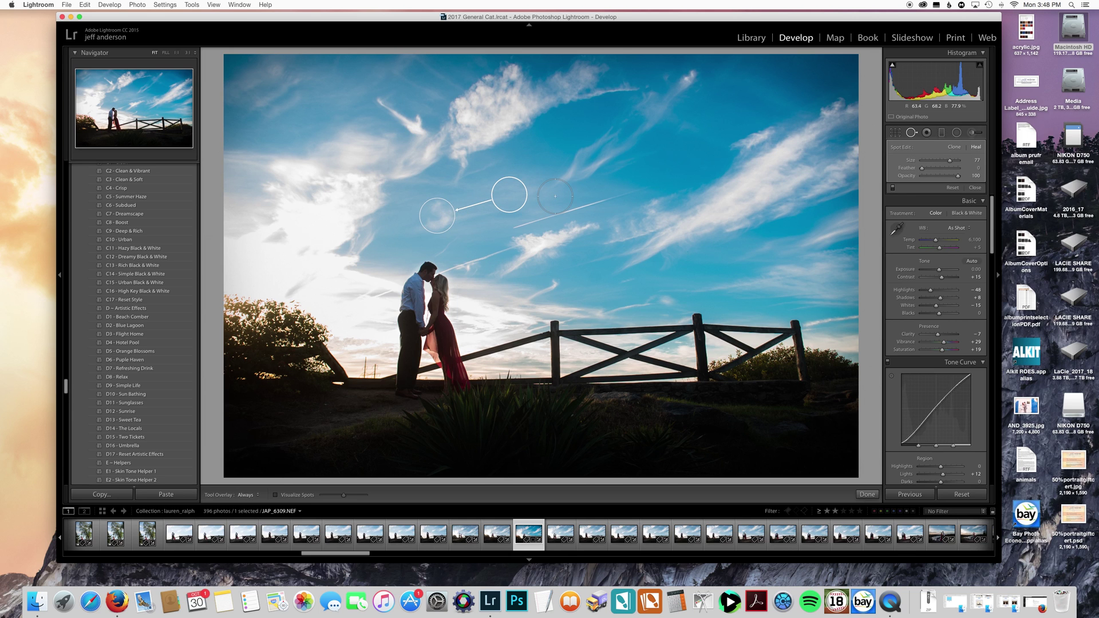
left_click(912, 133)
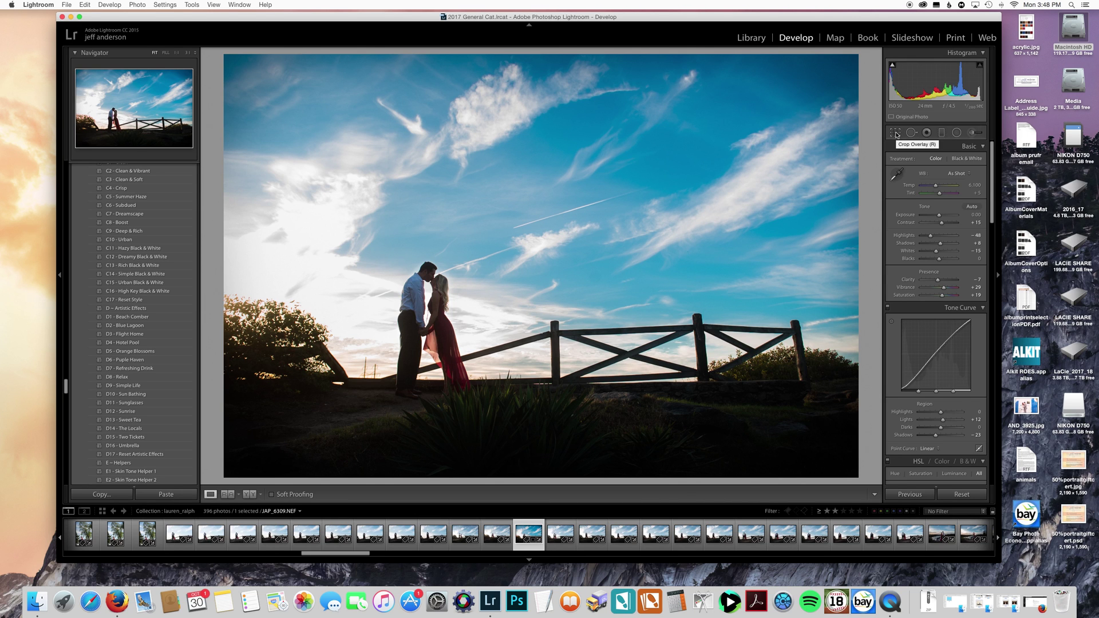
Open and close the Crop Overlay, and compare the before and after versions side by side.
left_click(895, 133)
left_click(895, 133)
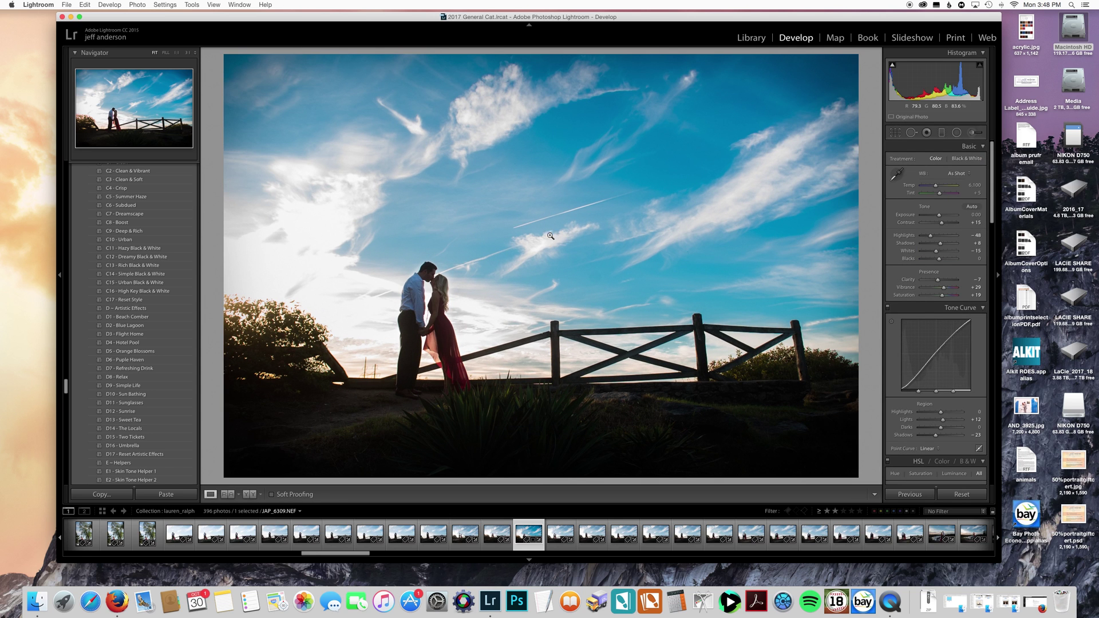
key("y")
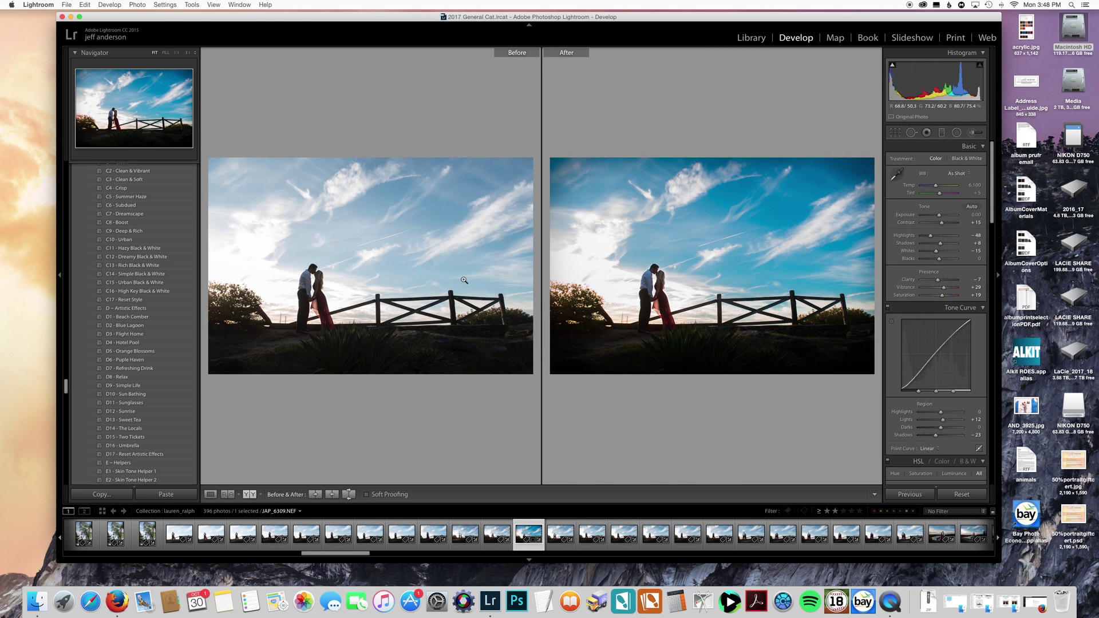
key("y")
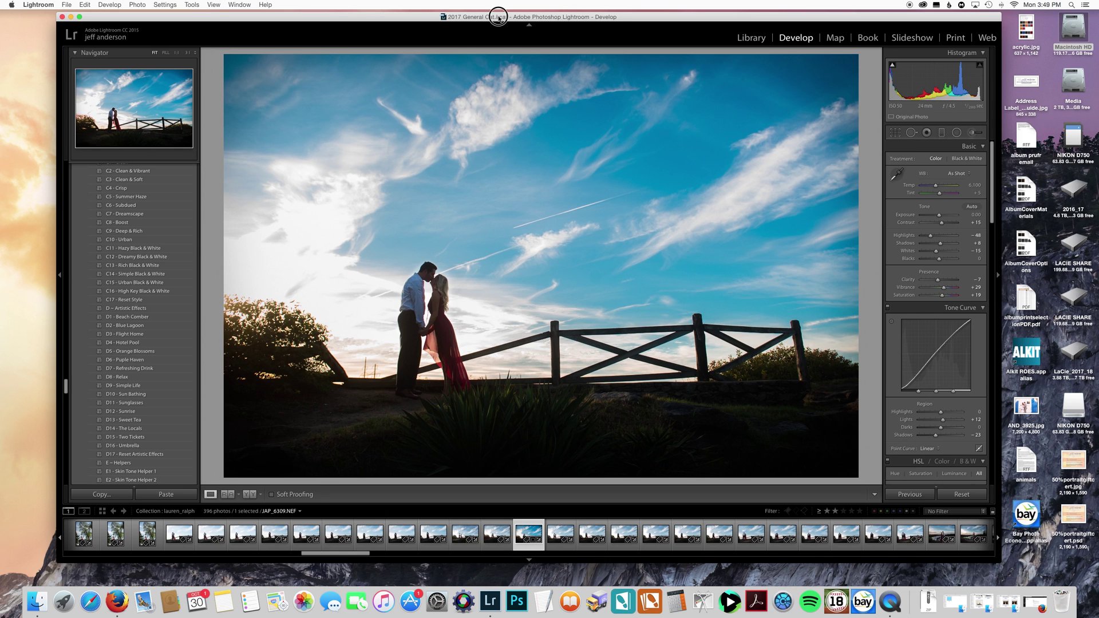
left_click_drag(499, 17, 488, 17)
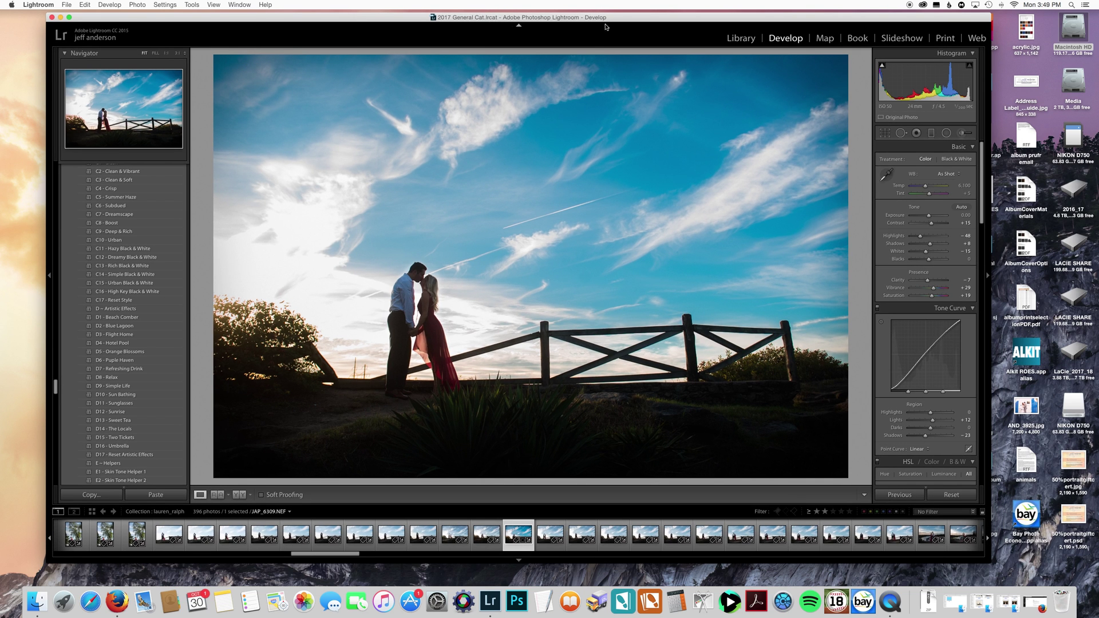
left_click_drag(660, 20, 655, 19)
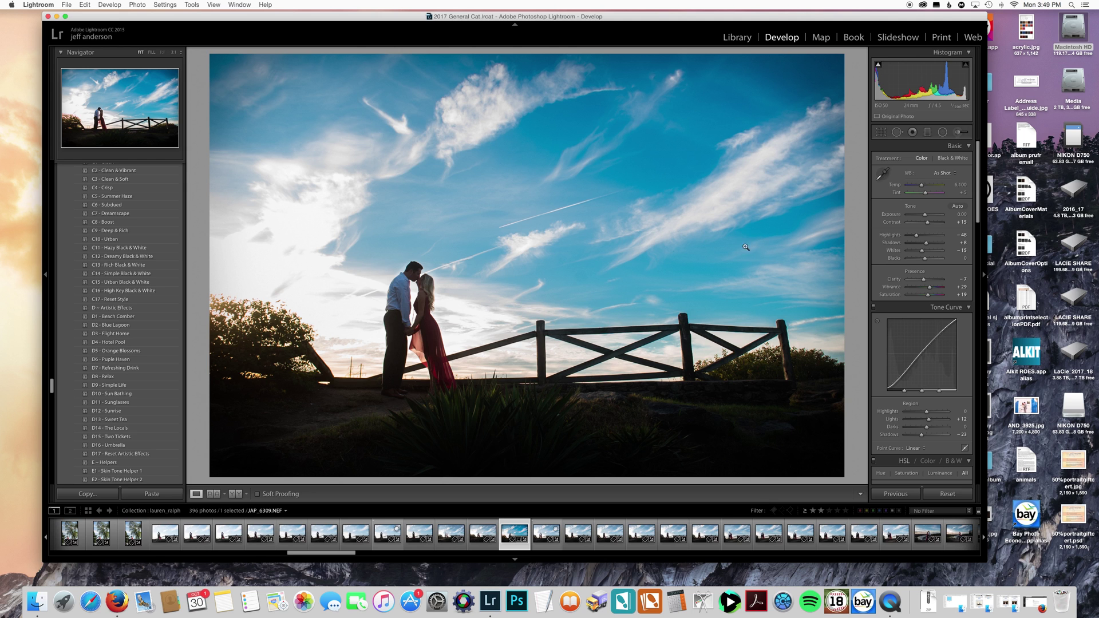
Synchronize the edited photo's develop settings, leaving out Crop, to the next seven photos in the filmstrip.
left_click(736, 532, "shift")
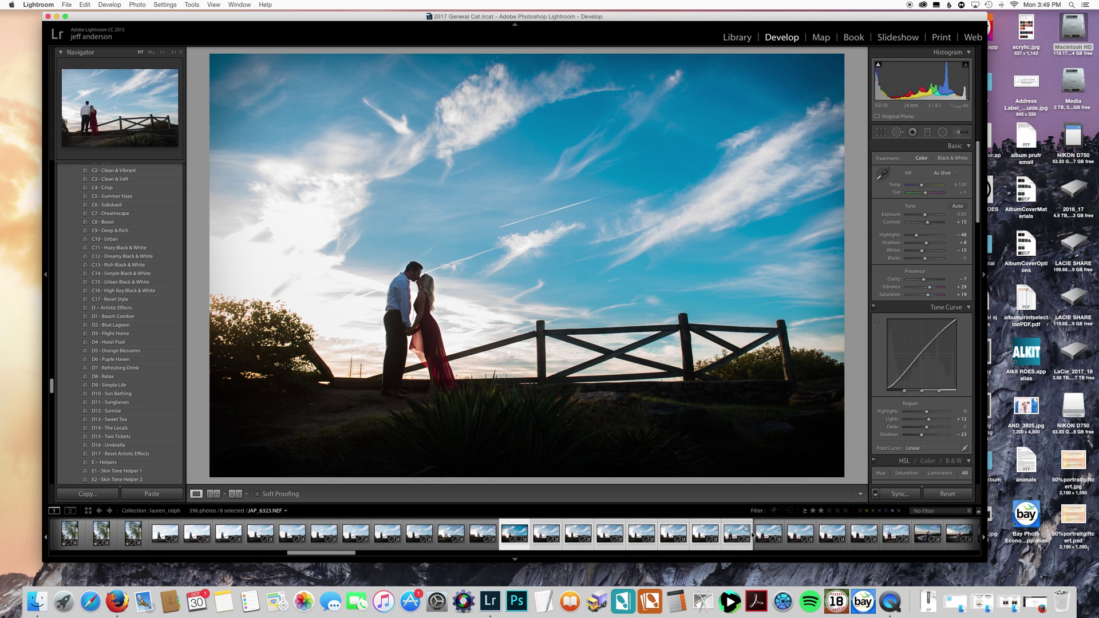
left_click(899, 494)
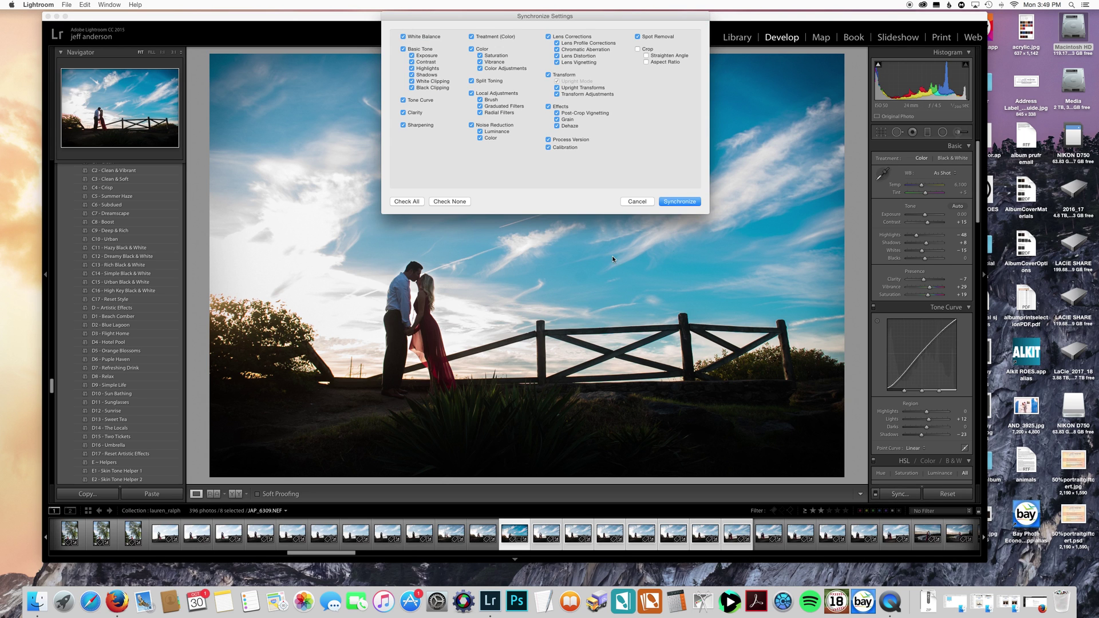
left_click(680, 202)
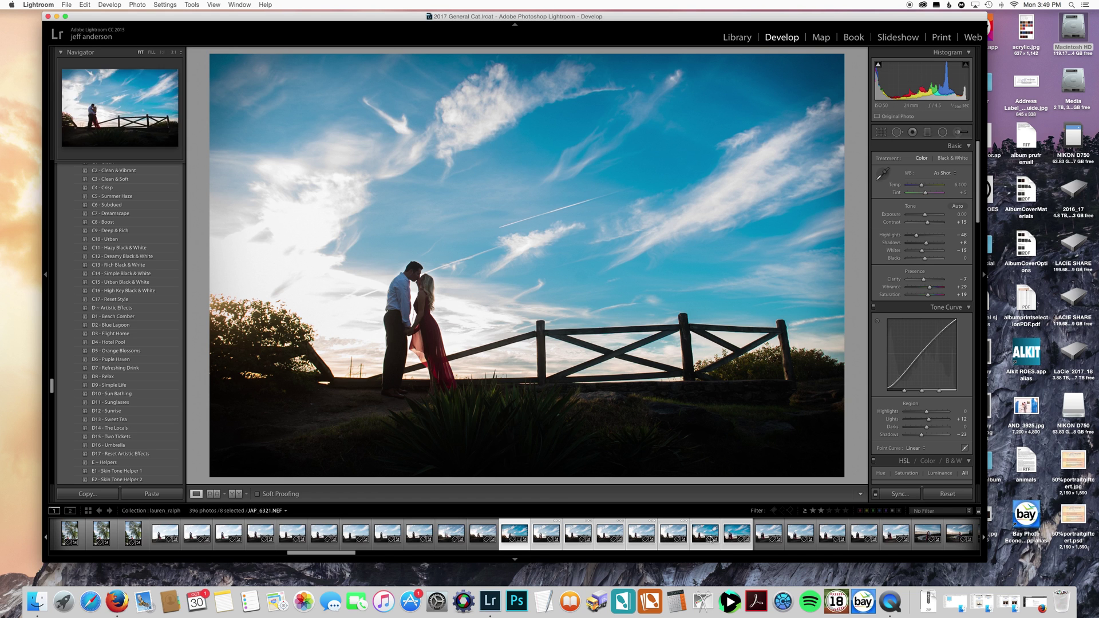
Open the Synchronize Settings for JAP_6323 and the unedited photo after it, try switching Local Adjustments, and cancel.
left_click(764, 534)
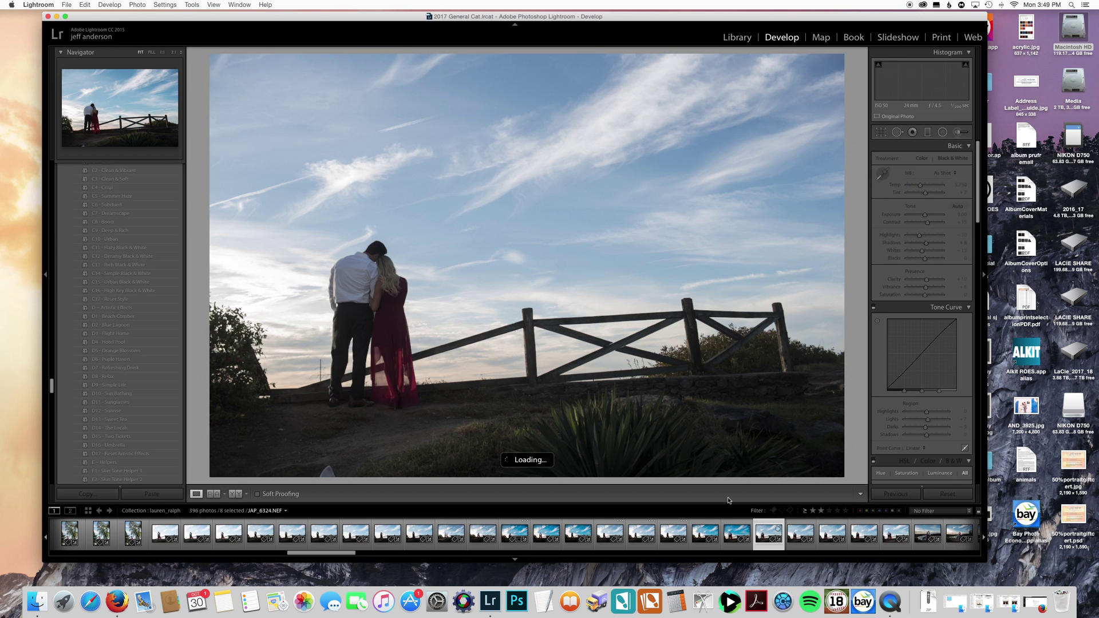
key("Left")
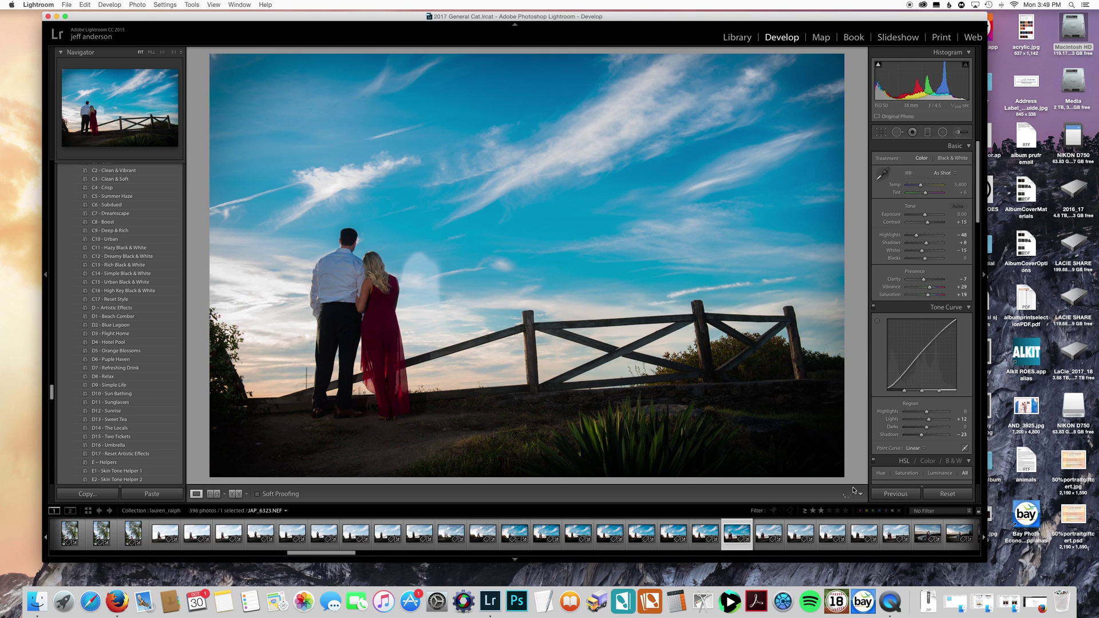
left_click(765, 536, "super")
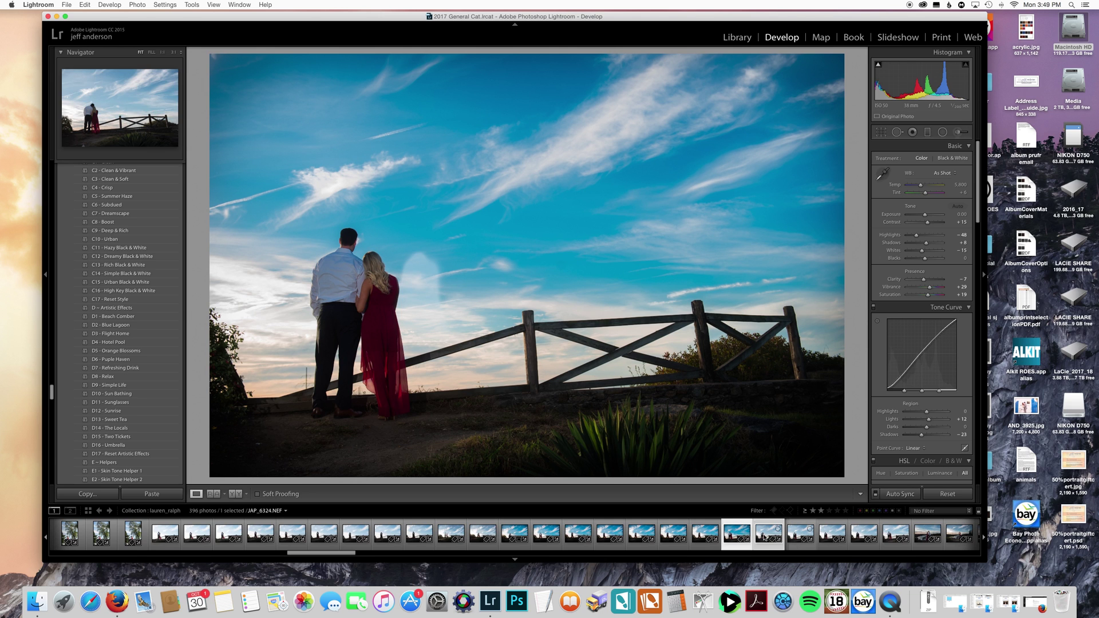
left_click(888, 497)
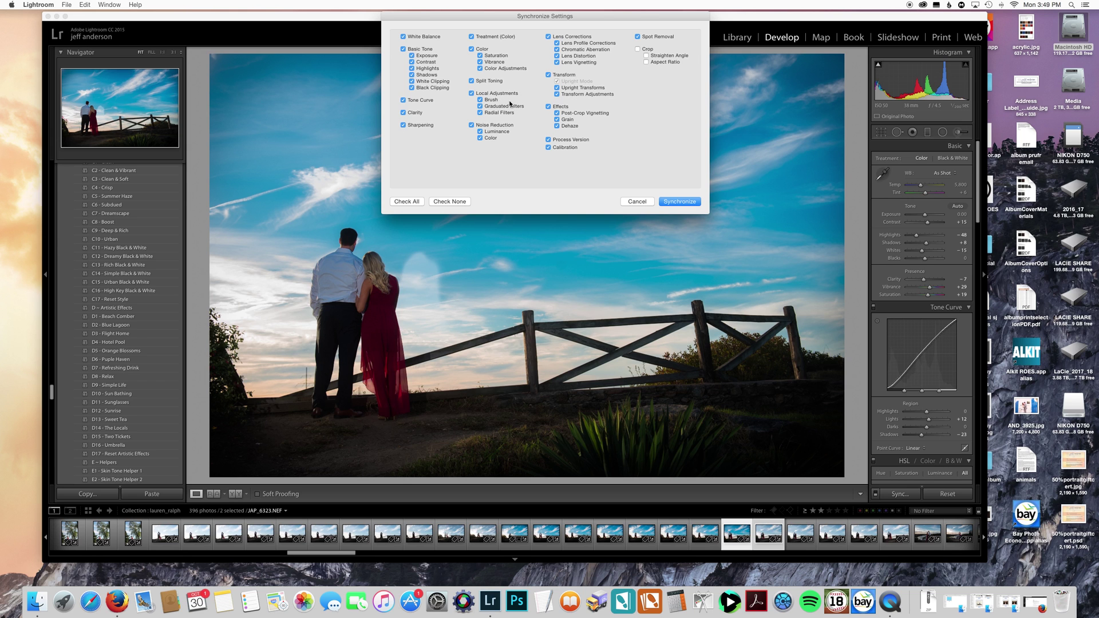
left_click(471, 94)
left_click(637, 201)
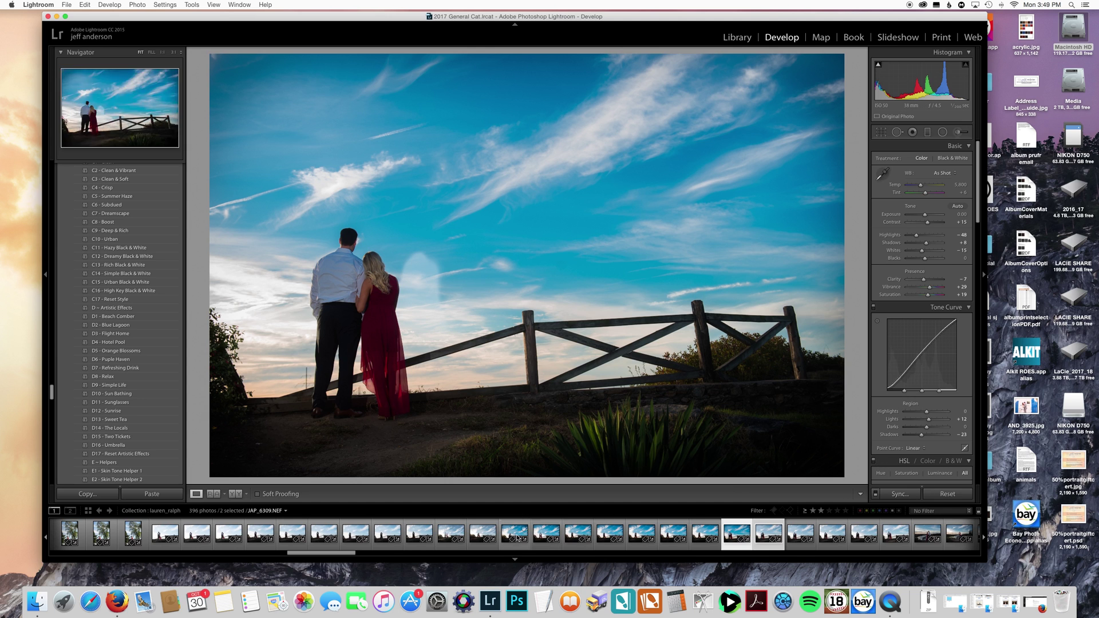
Select the six photos ending at JAP_6323, reset the develop settings of JAP_6323, and open JAP_6313.
left_click(574, 537, "shift")
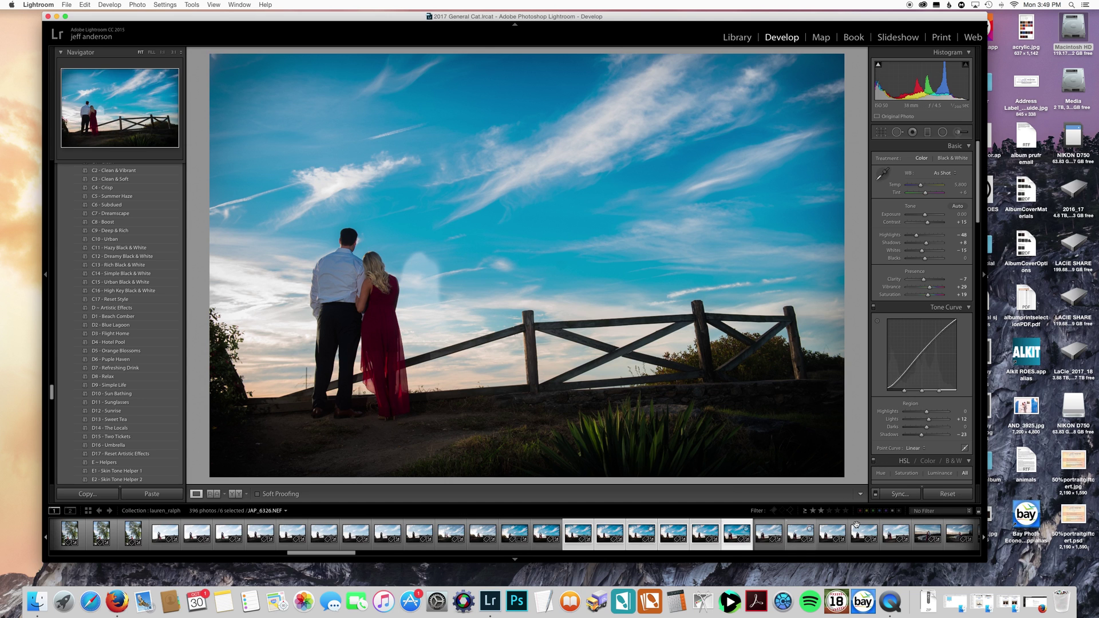
key("super+shift+r")
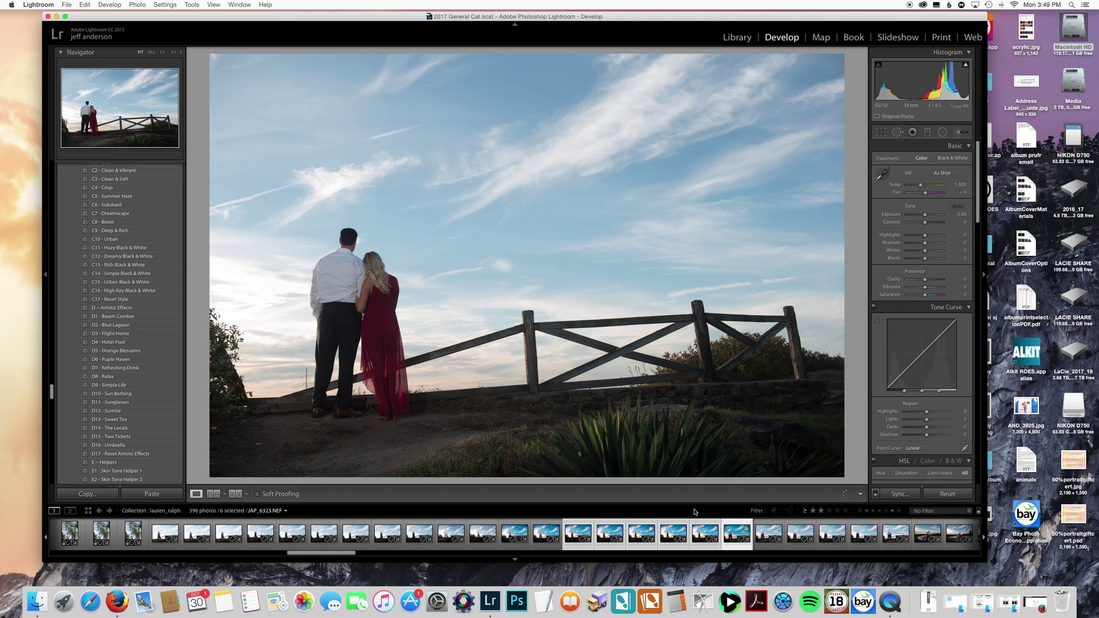
left_click(542, 535)
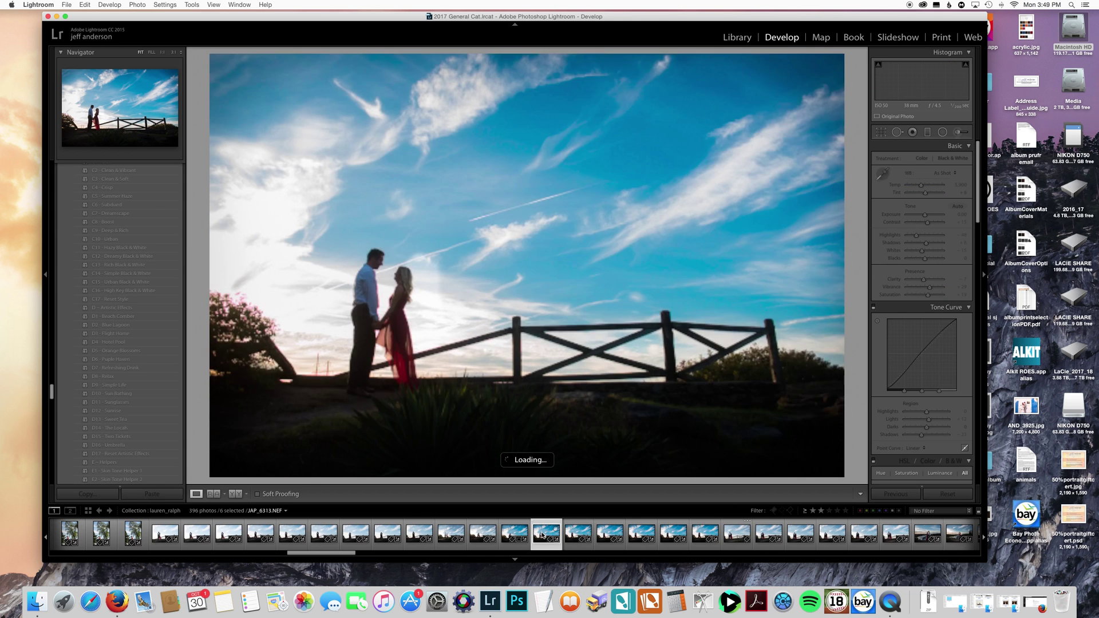